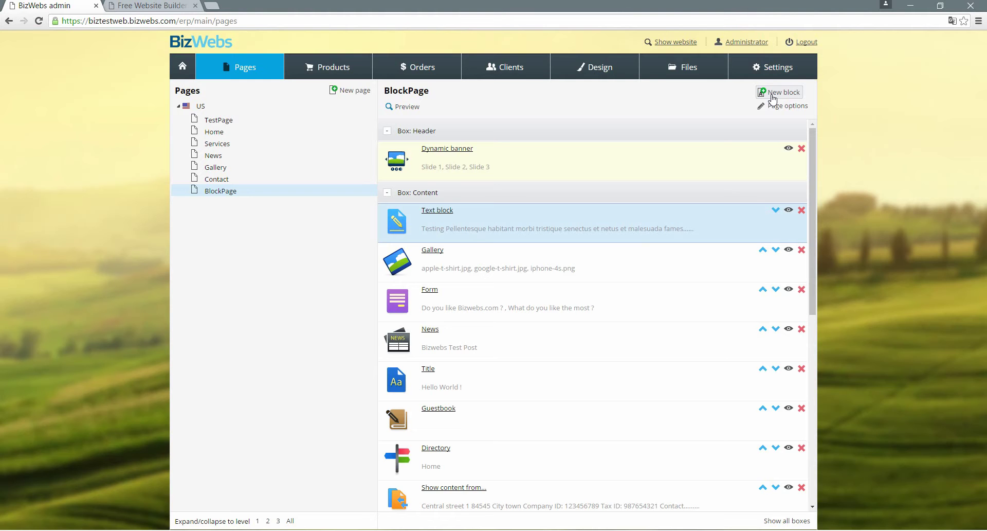
Look through the most used, advanced and widget block types available for a new block on BlockPage, without adding one.
{"action": "left_click", "coordinate": [779, 93]}
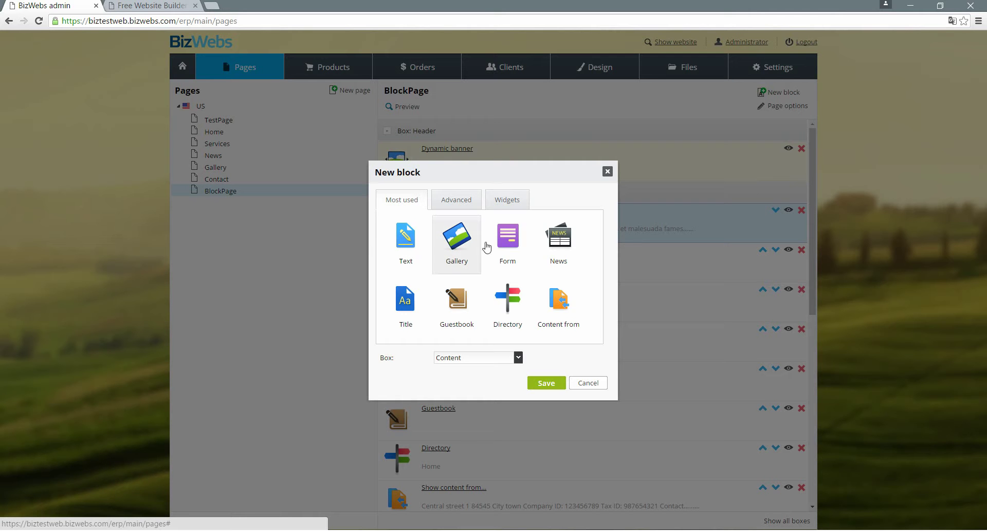
{"action": "left_click", "coordinate": [453, 206]}
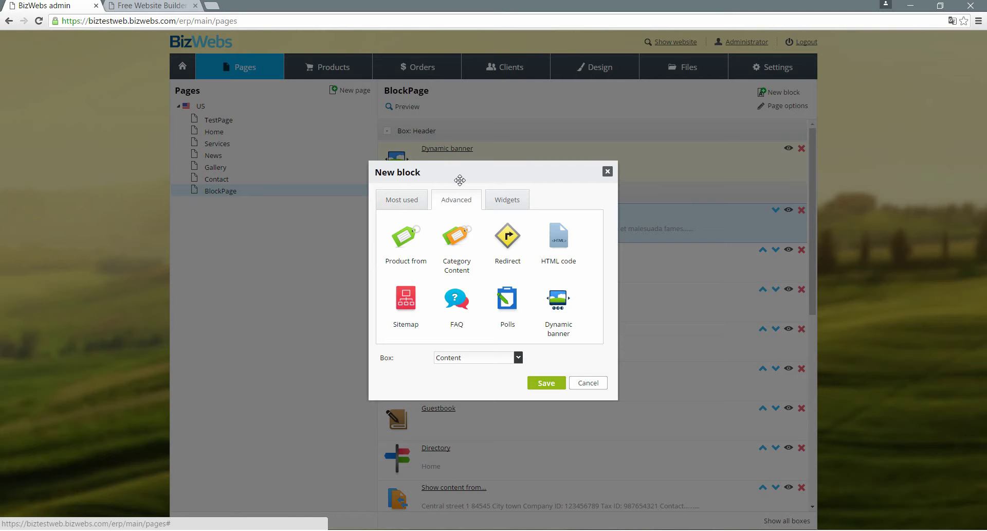
{"action": "left_click", "coordinate": [506, 197]}
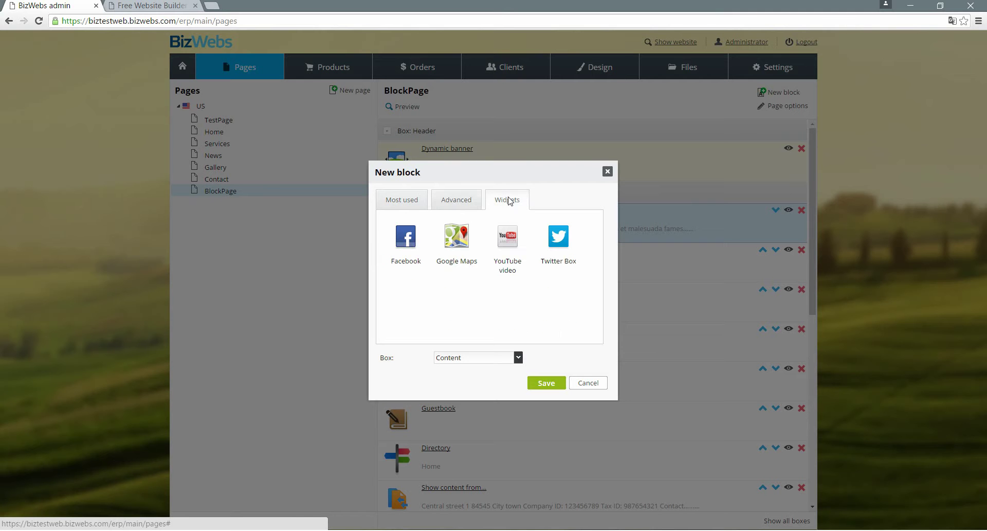
{"action": "left_click", "coordinate": [608, 171]}
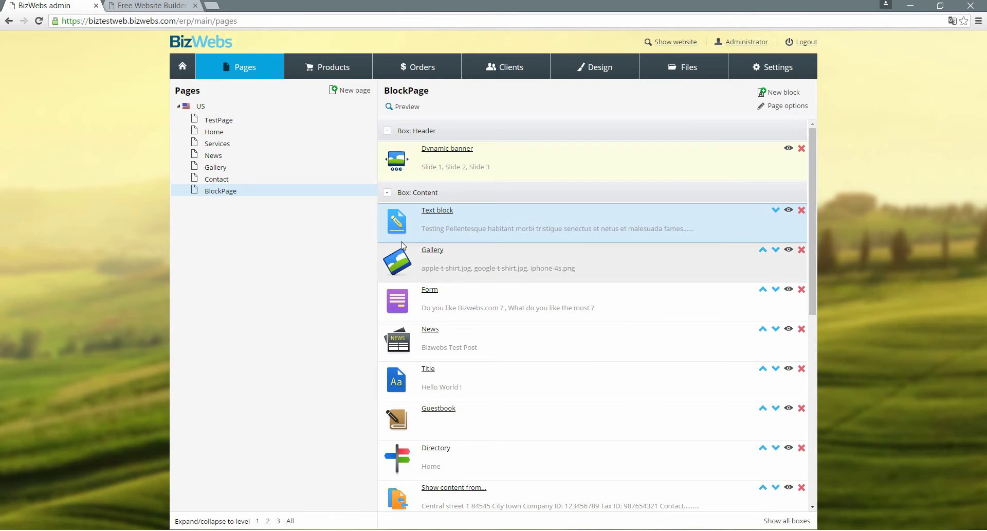
Center-align the whole paragraph in BlockPage's text block, review the block's layout settings, and save the block.
{"action": "left_click", "coordinate": [451, 228]}
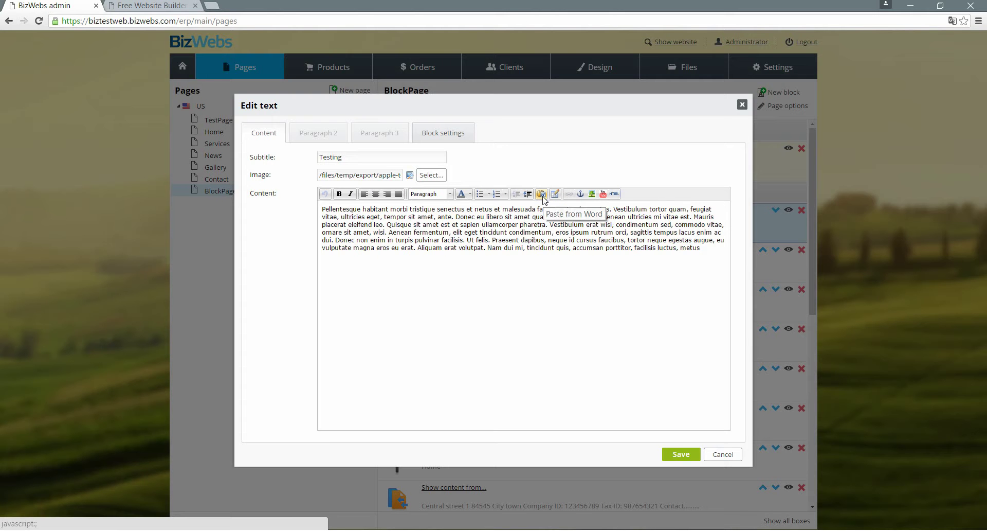
{"action": "left_click", "coordinate": [324, 209]}
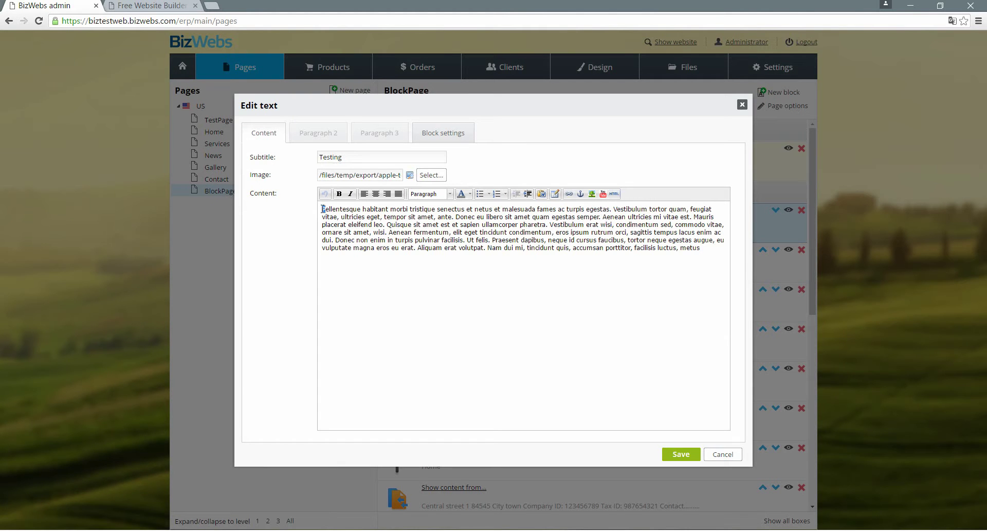
{"action": "left_click_drag", "start_coordinate": [325, 209], "coordinate": [722, 266]}
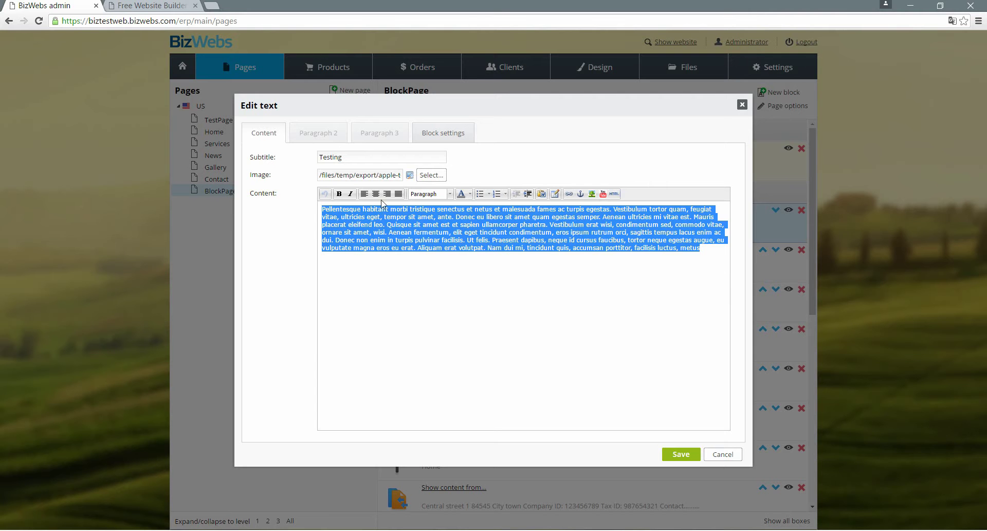
{"action": "left_click", "coordinate": [456, 133]}
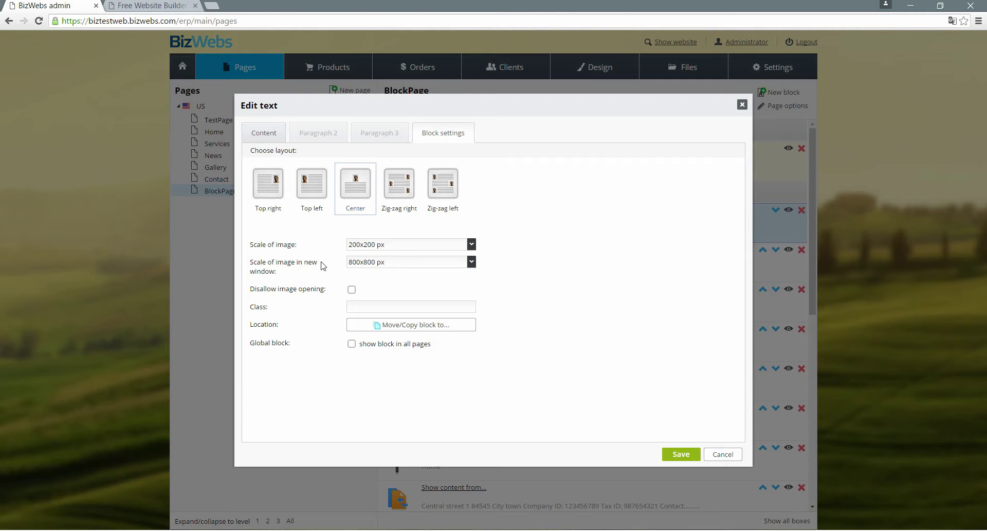
{"action": "left_click", "coordinate": [257, 131]}
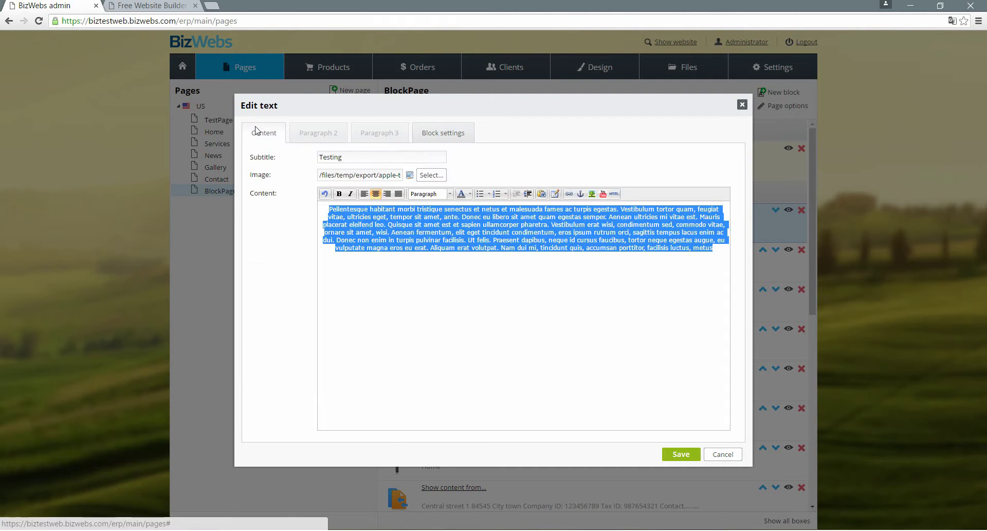
{"action": "left_click", "coordinate": [681, 455]}
Switch to the live website and check BlockPage's text block, enlarging its T-shirt image.
{"action": "left_click", "coordinate": [177, 6]}
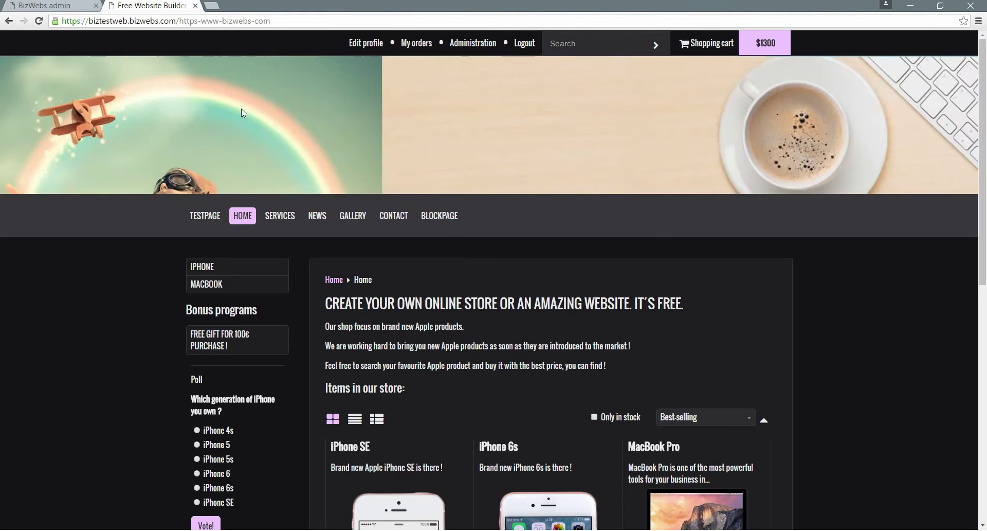
{"action": "left_click", "coordinate": [447, 222]}
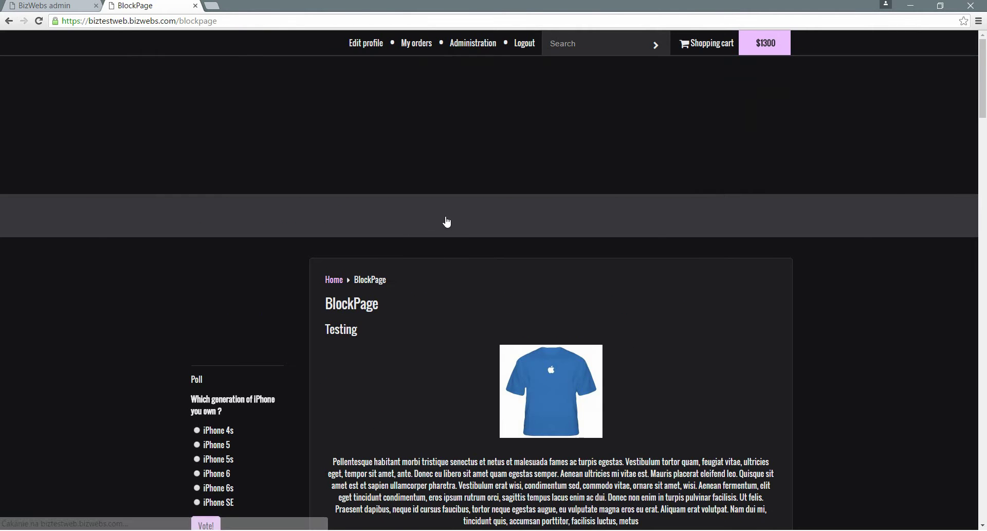
{"action": "scroll", "coordinate": [703, 303], "scroll_direction": "down", "scroll_amount": 3}
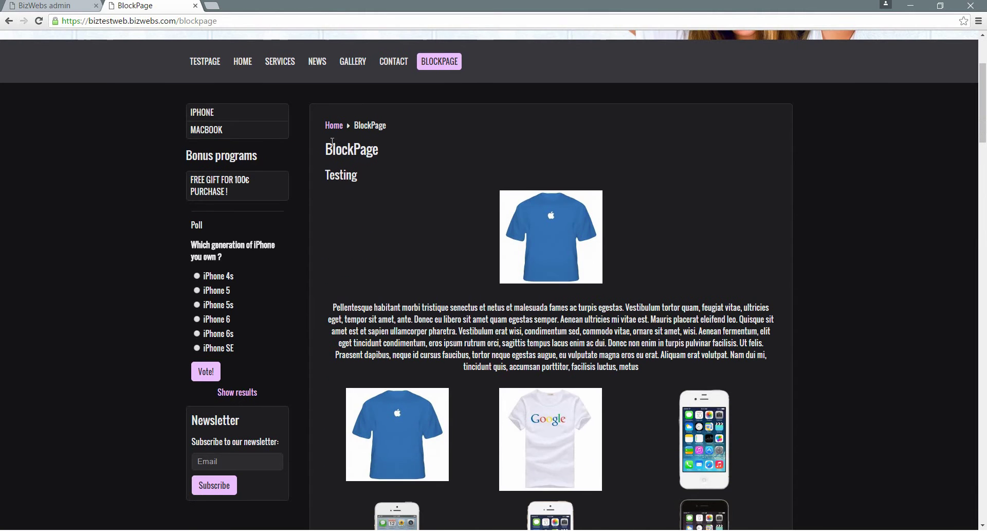
{"action": "left_click_drag", "start_coordinate": [332, 175], "coordinate": [592, 376]}
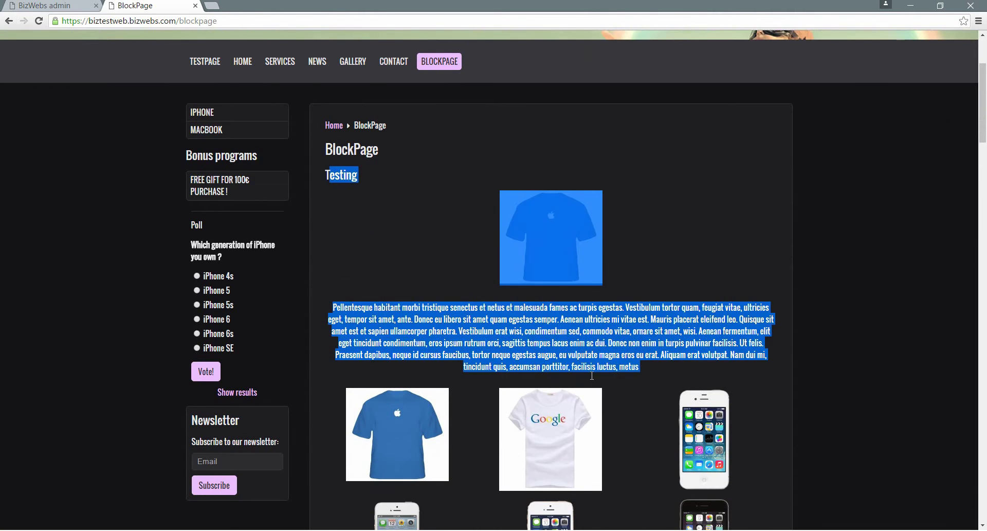
{"action": "left_click", "coordinate": [620, 274]}
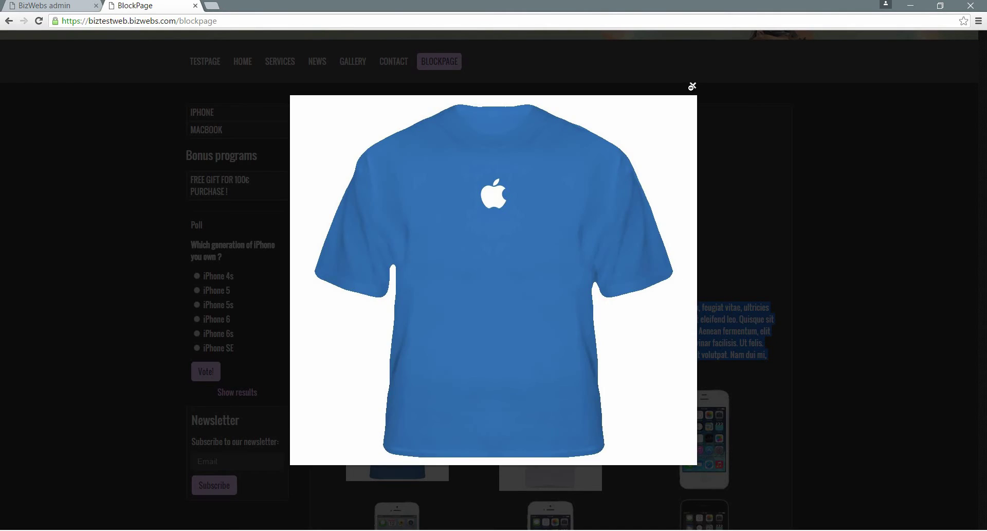
{"action": "left_click", "coordinate": [692, 87]}
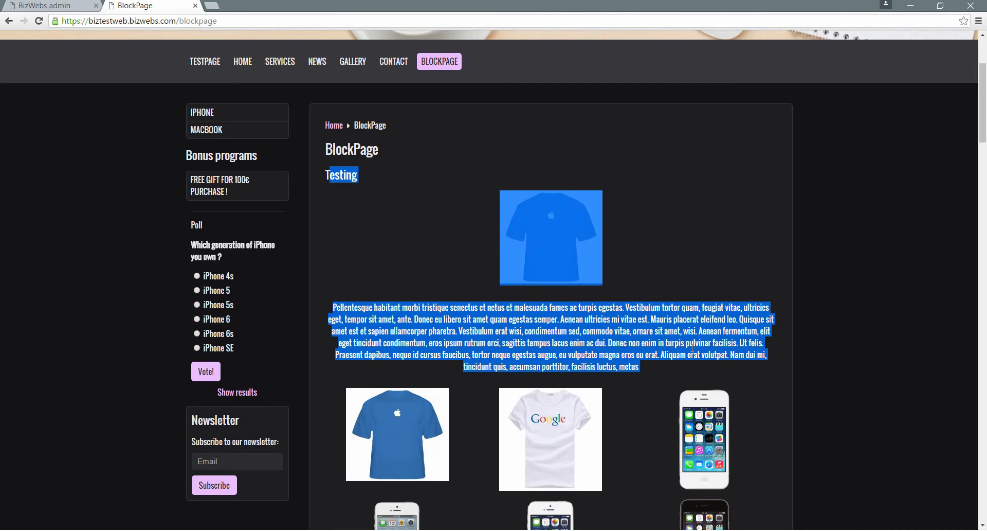
{"action": "left_click", "coordinate": [655, 378]}
{"action": "scroll", "coordinate": [652, 367], "scroll_direction": "down", "scroll_amount": 4}
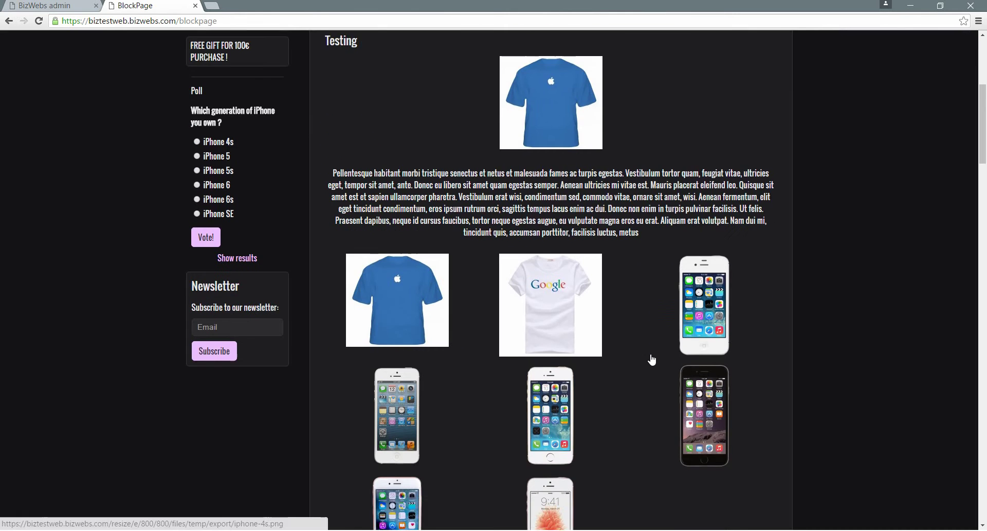
Return to the BizWebs admin and set BlockPage's gallery block to 8 images per page.
{"action": "key", "text": "ctrl+shift+Tab"}
{"action": "scroll", "coordinate": [641, 359], "scroll_direction": "down", "scroll_amount": 2}
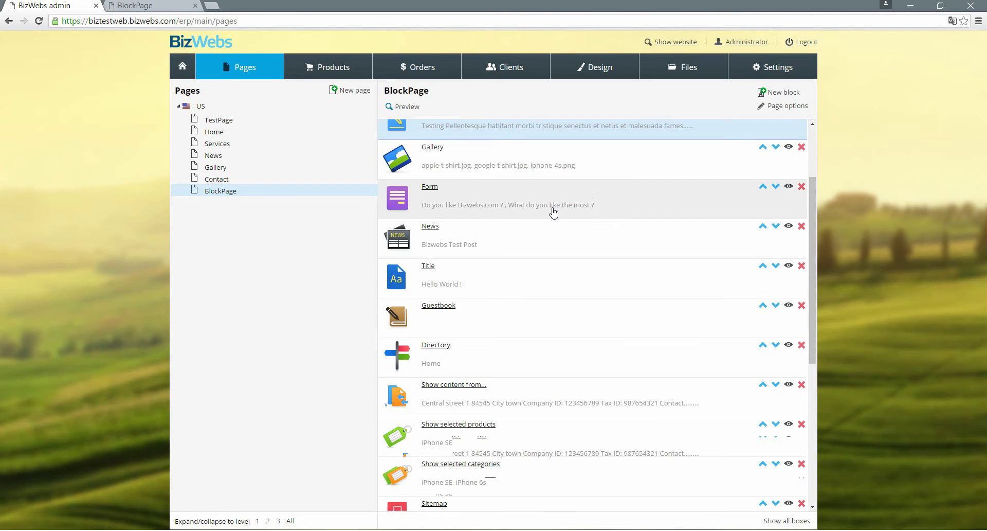
{"action": "left_click", "coordinate": [551, 169]}
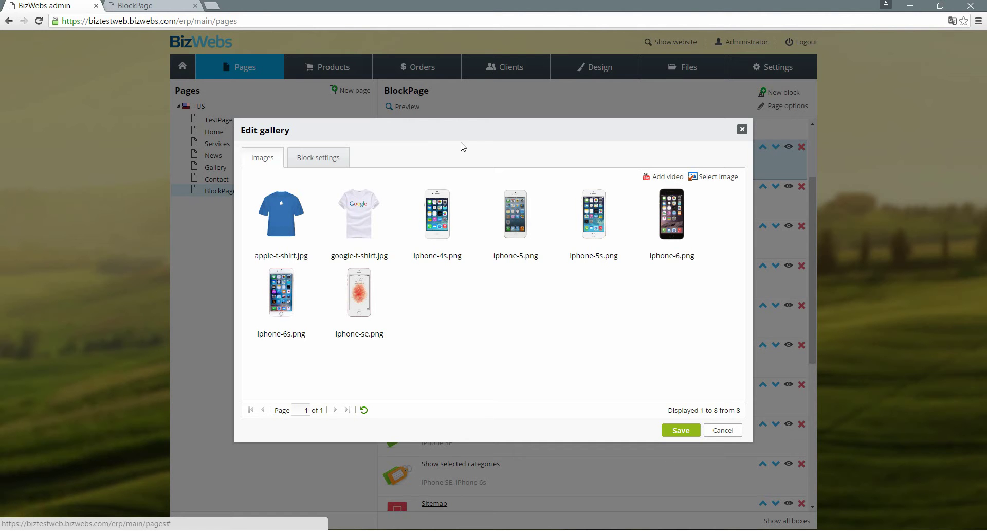
{"action": "left_click", "coordinate": [339, 168]}
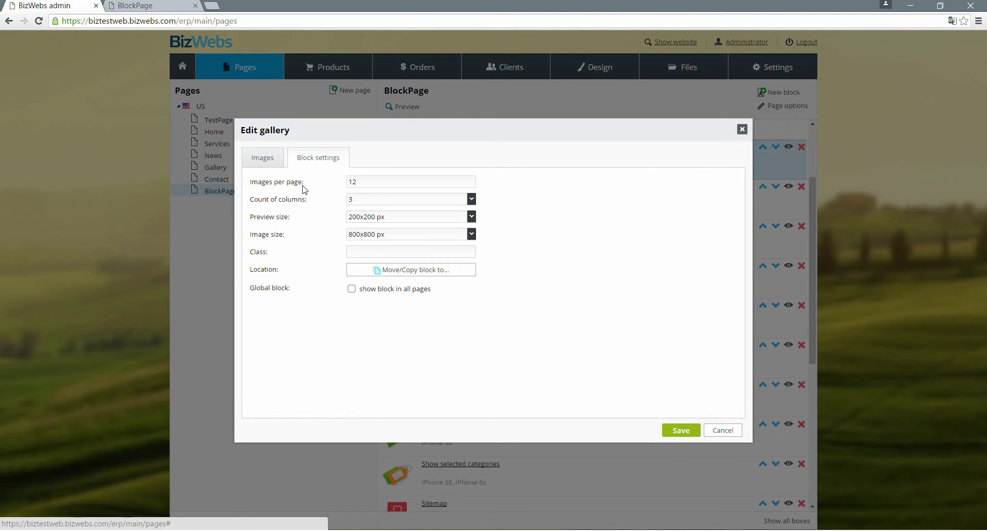
{"action": "double_click", "coordinate": [362, 177]}
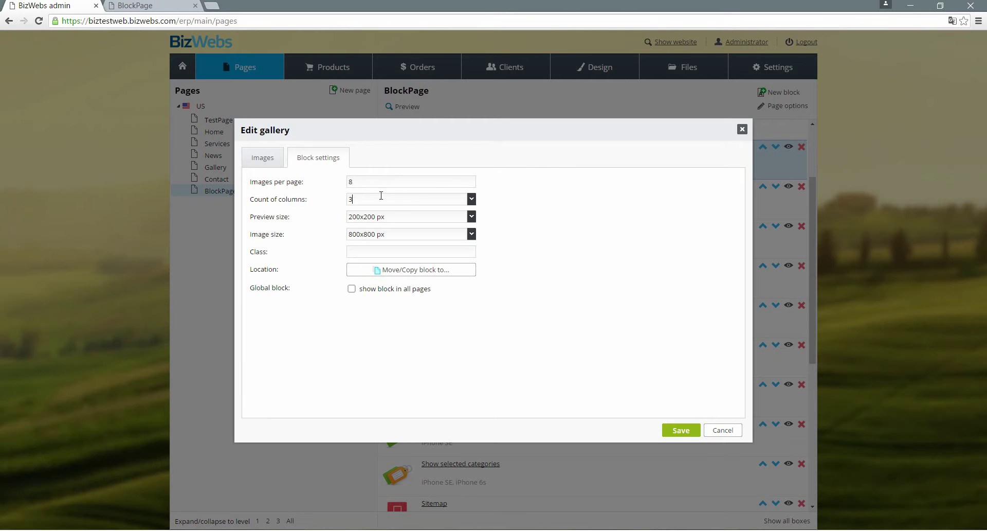
Try to set the gallery block's count of columns to 4.
{"action": "left_click_drag", "start_coordinate": [381, 196], "coordinate": [342, 202]}
{"action": "type", "text": "4"}
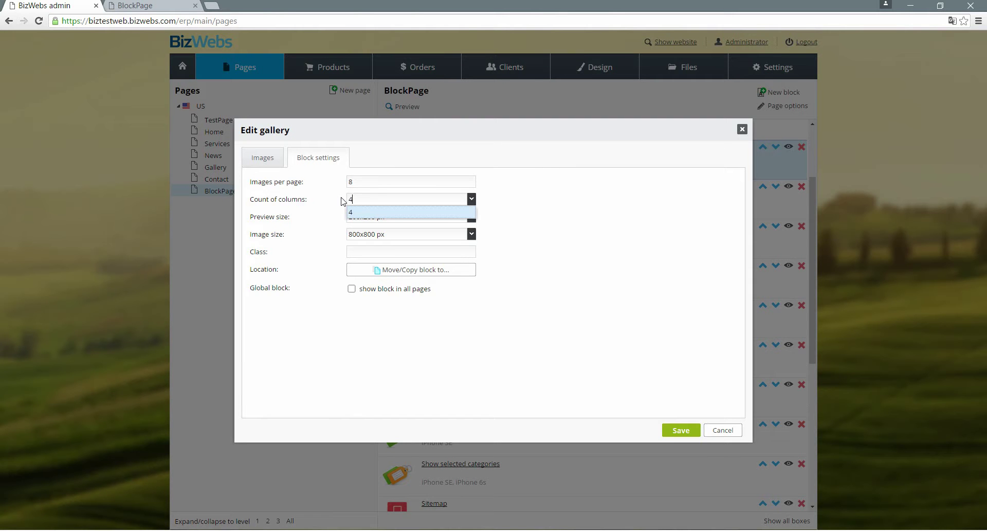
{"action": "left_click", "coordinate": [519, 214]}
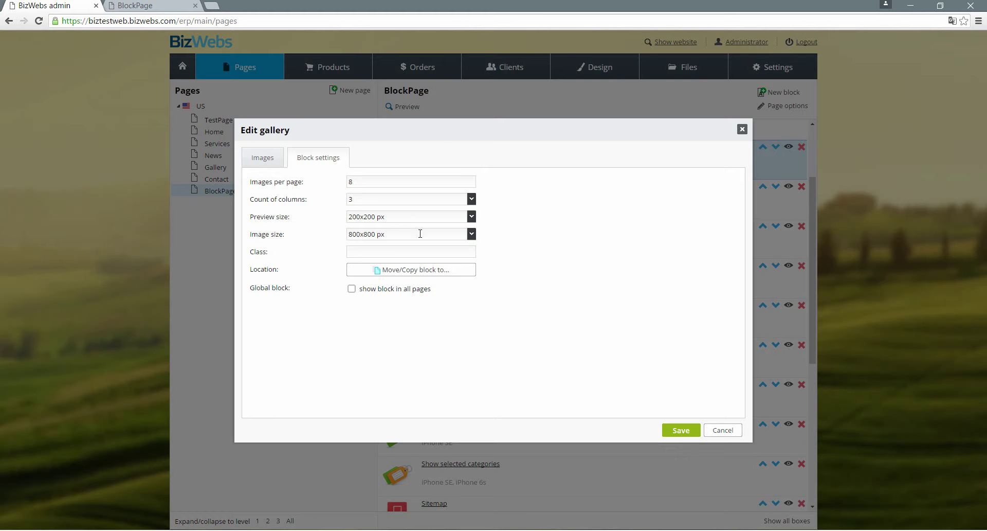
Save the gallery block and check the gallery on the refreshed live BlockPage, enlarging its Apple T-shirt image.
{"action": "left_click", "coordinate": [681, 430]}
{"action": "left_click", "coordinate": [149, 5]}
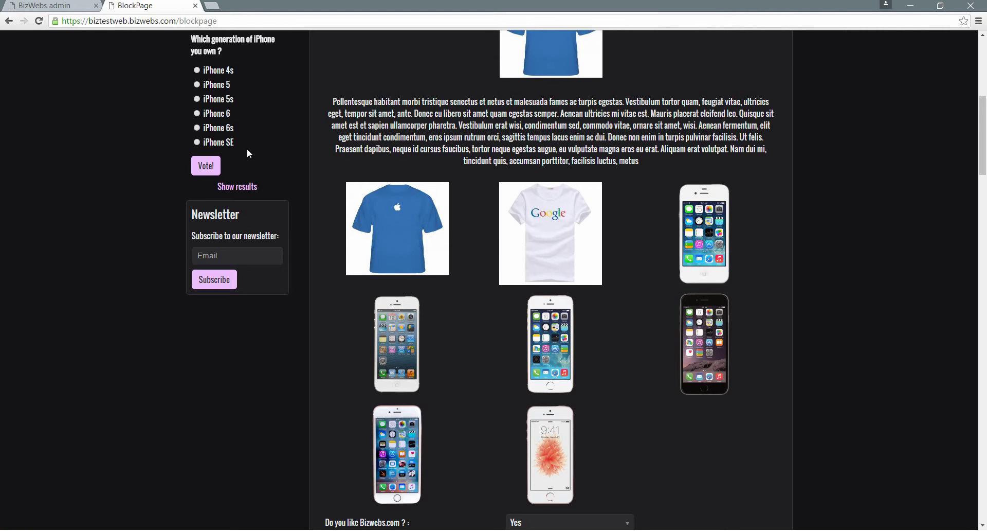
{"action": "key", "text": "F5"}
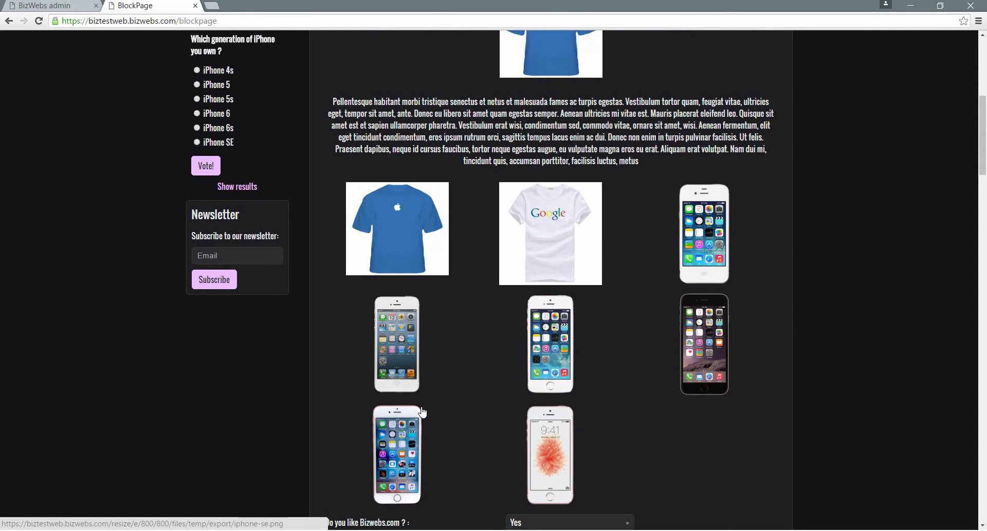
{"action": "left_click", "coordinate": [400, 241]}
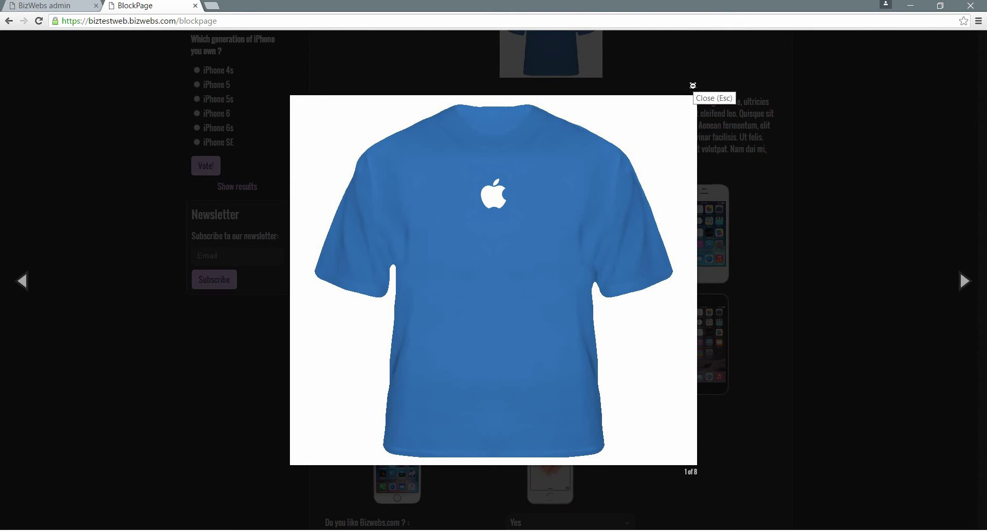
{"action": "left_click", "coordinate": [693, 85]}
{"action": "scroll", "coordinate": [743, 154], "scroll_direction": "down", "scroll_amount": 7}
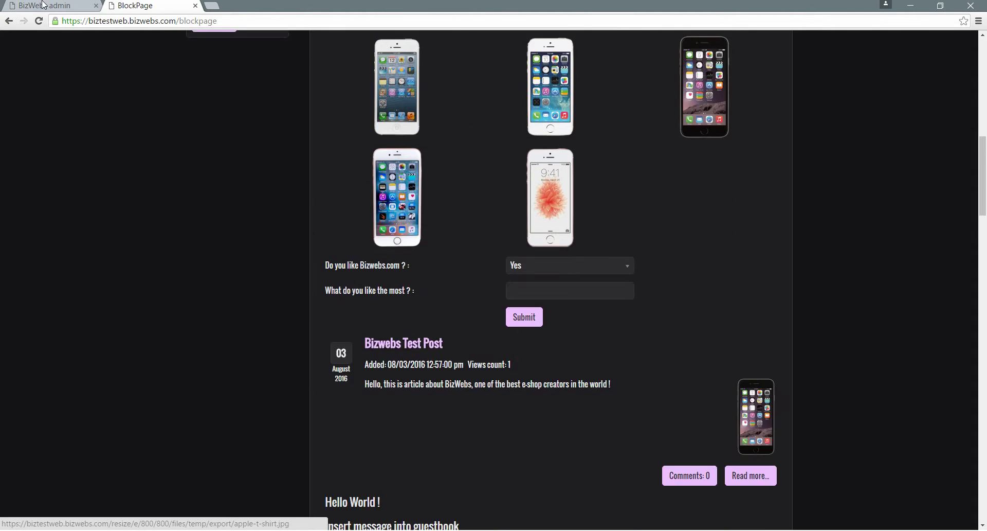
Back in the BizWebs admin, review the type and values of the form block's "Do you like Bizwebs.com ?" field and save the field.
{"action": "key", "text": "ctrl+Page_Up"}
{"action": "scroll", "coordinate": [471, 278], "scroll_direction": "down", "scroll_amount": 2}
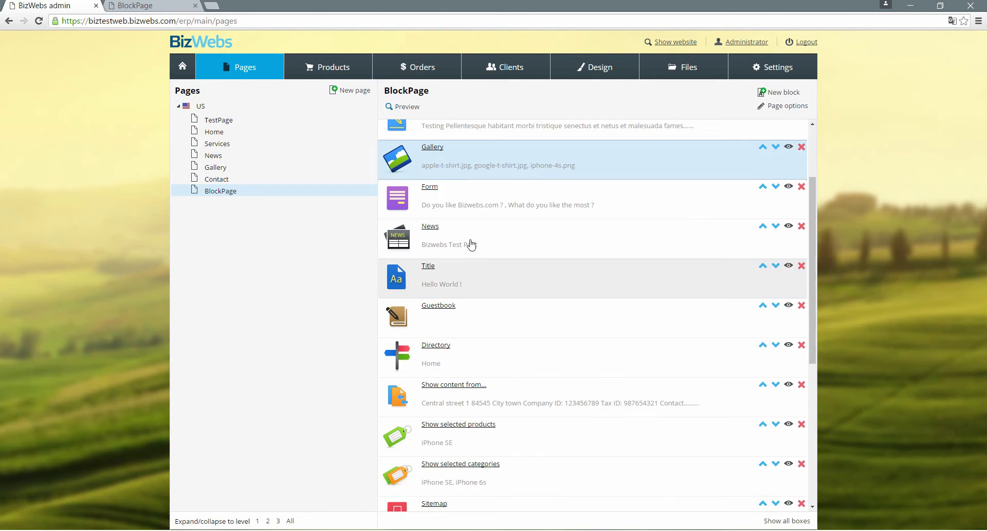
{"action": "left_click", "coordinate": [471, 201]}
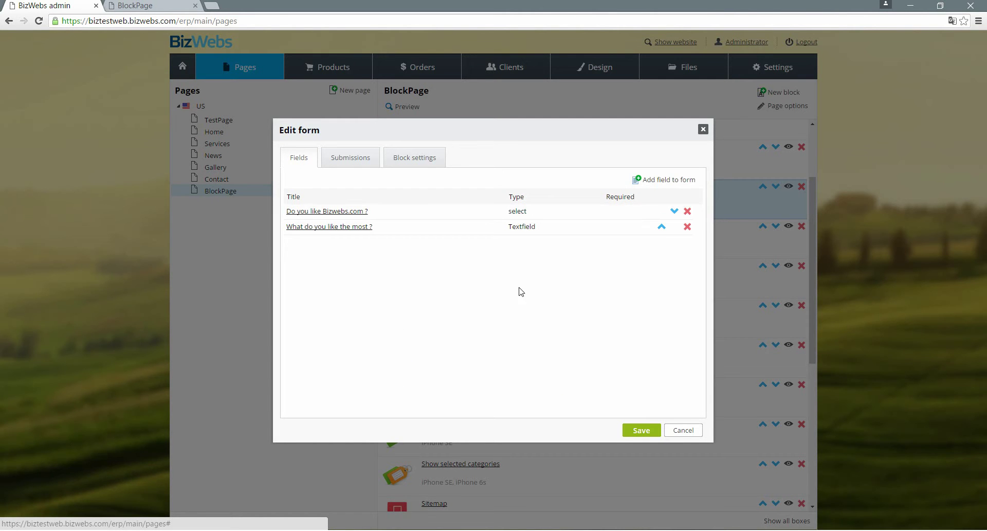
{"action": "left_click", "coordinate": [332, 209]}
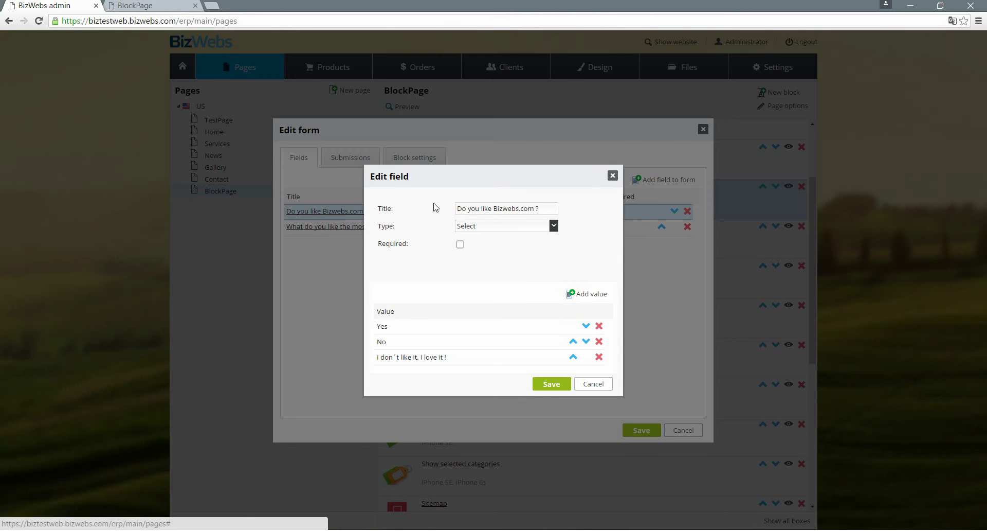
{"action": "left_click", "coordinate": [554, 227]}
{"action": "left_click", "coordinate": [553, 227]}
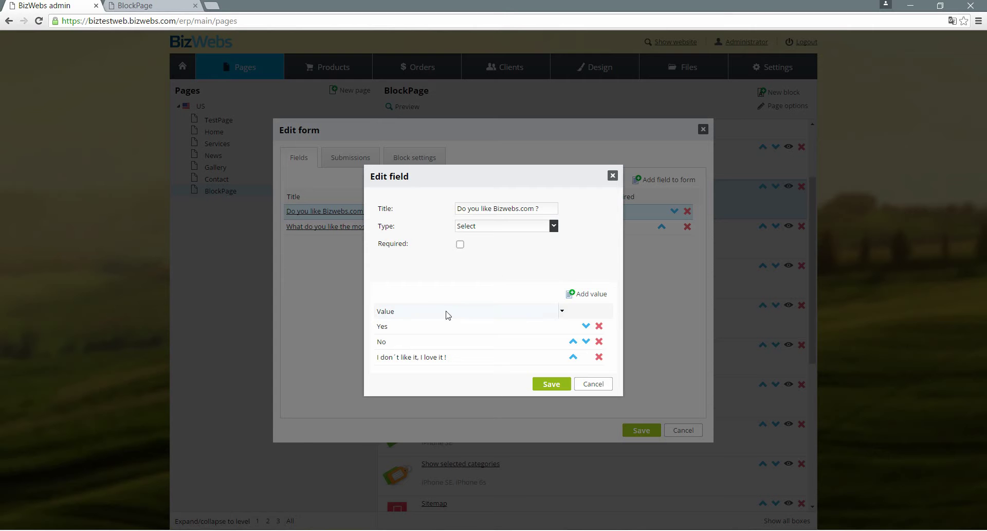
{"action": "left_click", "coordinate": [397, 324]}
{"action": "left_click", "coordinate": [554, 383]}
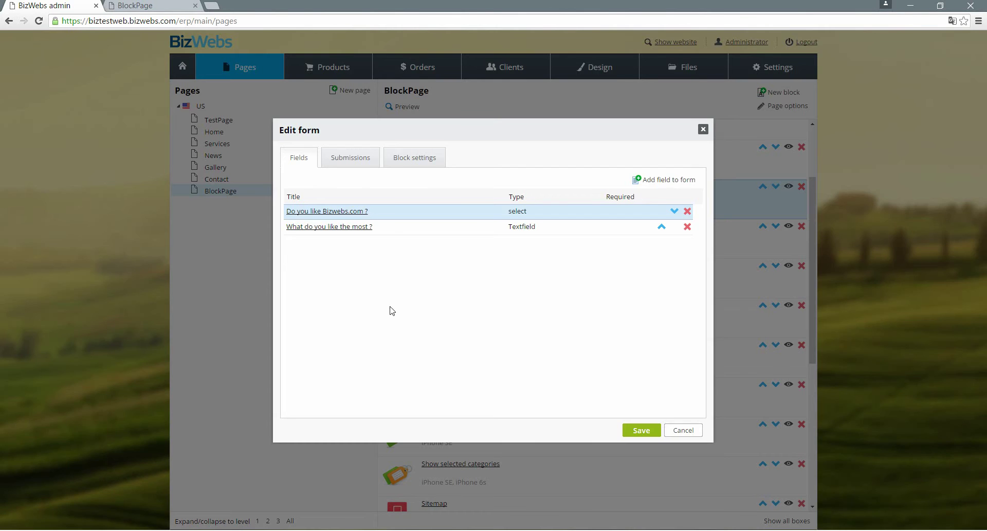
View the form's "What do you like the most ?" field and the details of the form's submission.
{"action": "left_click", "coordinate": [355, 226]}
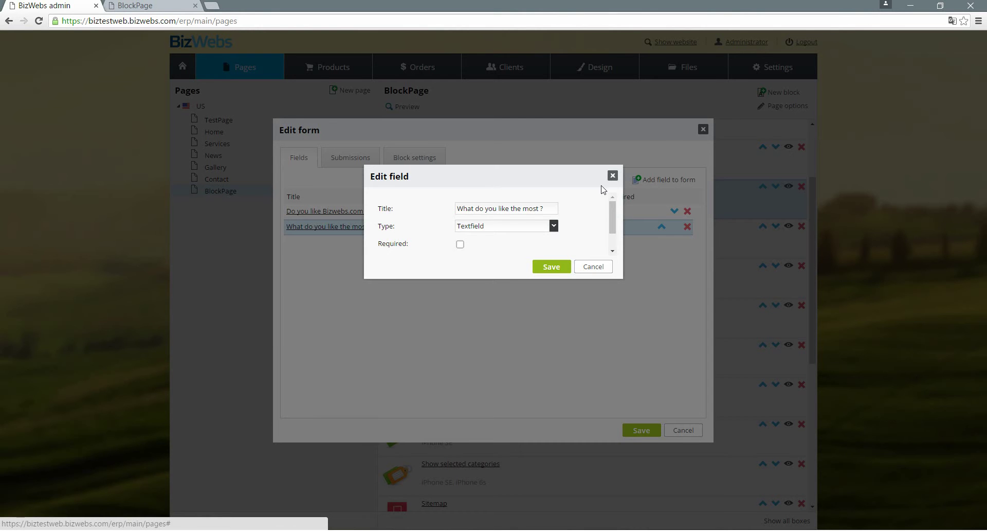
{"action": "left_click", "coordinate": [613, 175]}
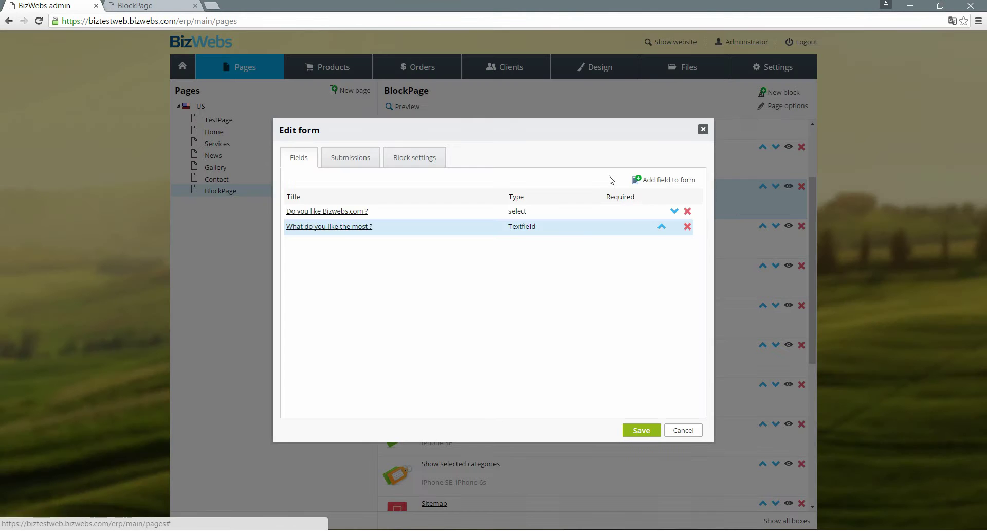
{"action": "left_click", "coordinate": [342, 168]}
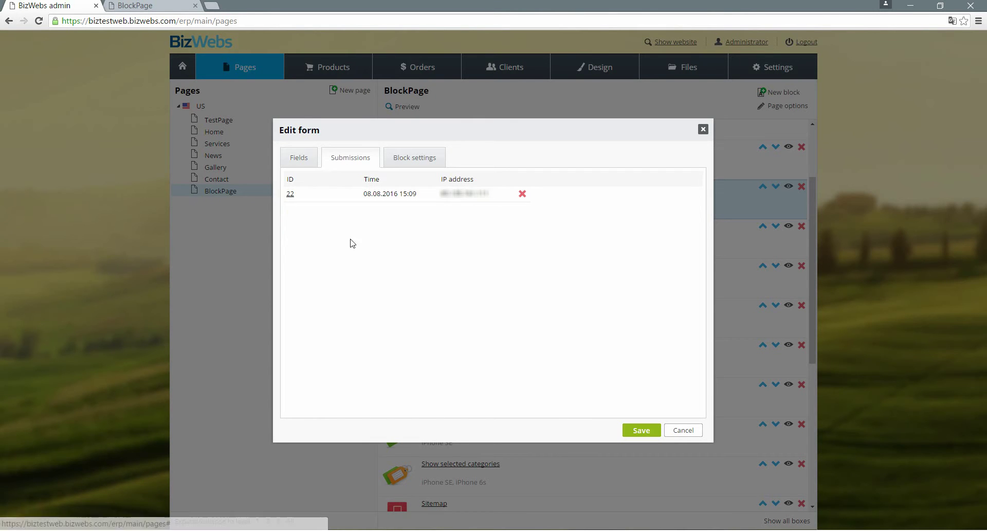
{"action": "left_click", "coordinate": [291, 195]}
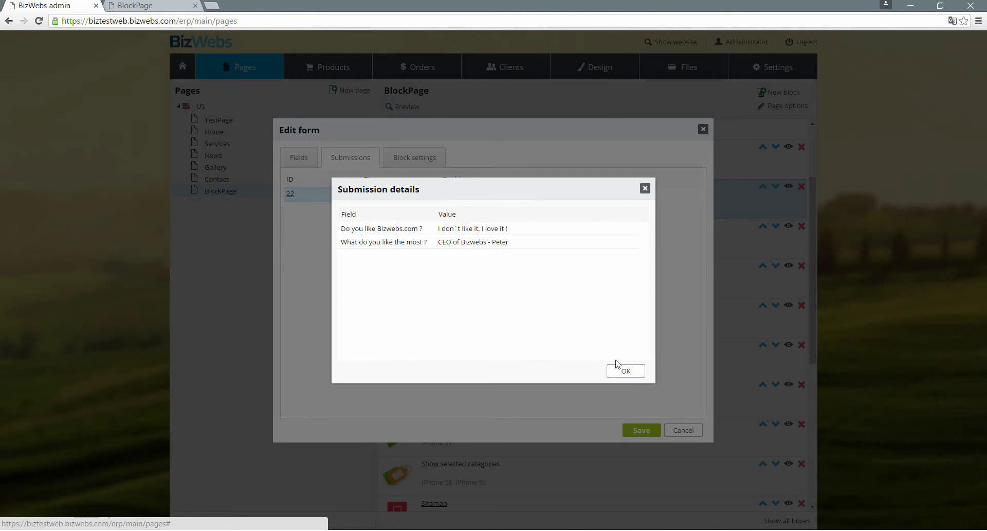
Close the submission details, review the form's block settings and save the form block.
{"action": "left_click", "coordinate": [626, 370]}
{"action": "left_click", "coordinate": [432, 159]}
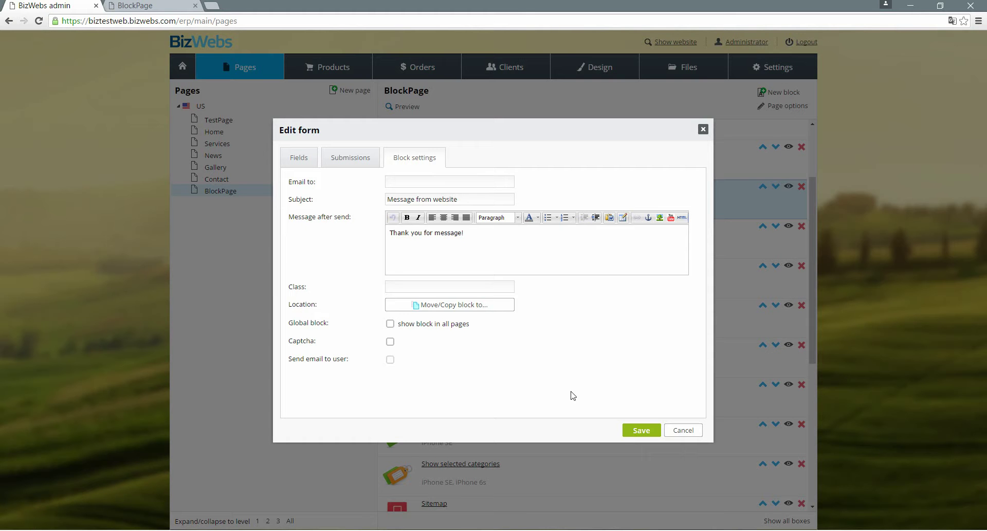
{"action": "left_click", "coordinate": [644, 429]}
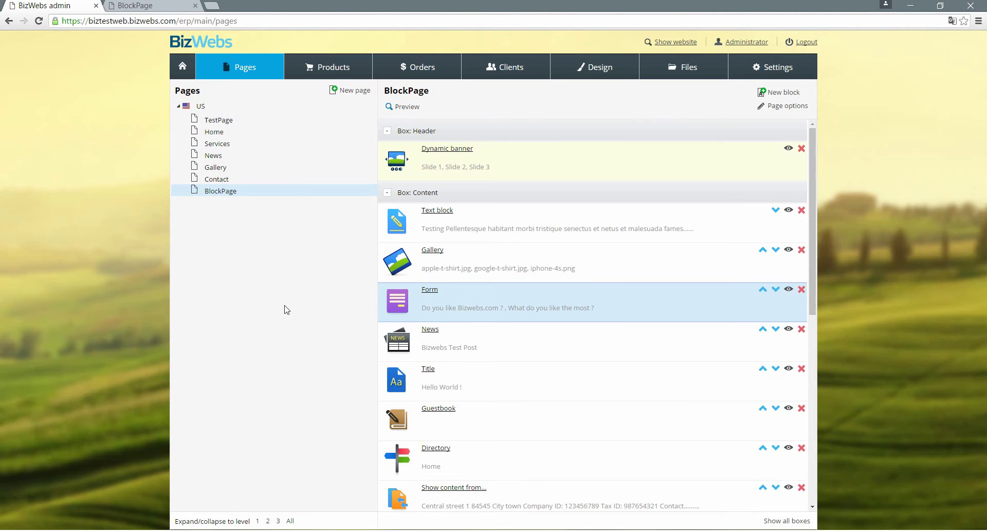
Switch to the live BlockPage and look over the form and the news post below it.
{"action": "scroll", "coordinate": [434, 308], "scroll_direction": "down", "scroll_amount": 2}
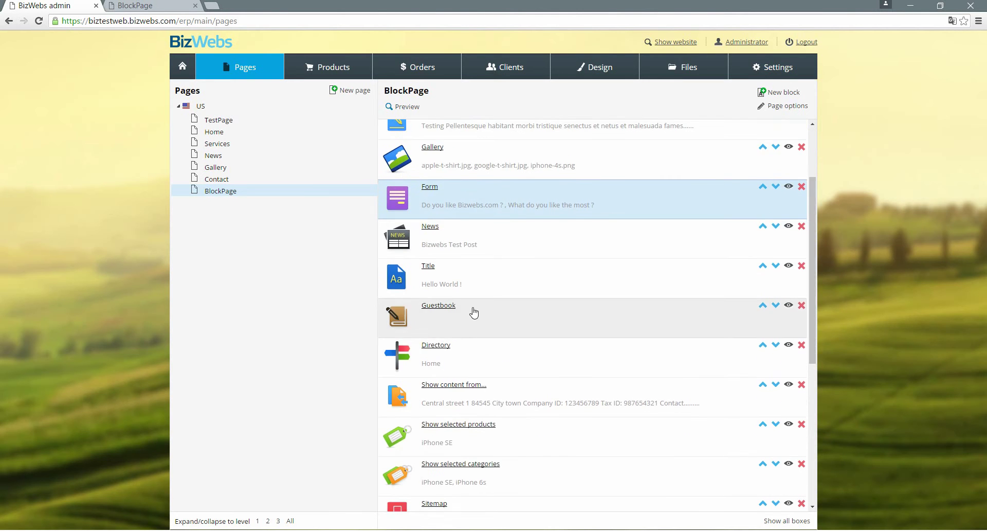
{"action": "key", "text": "ctrl+Tab"}
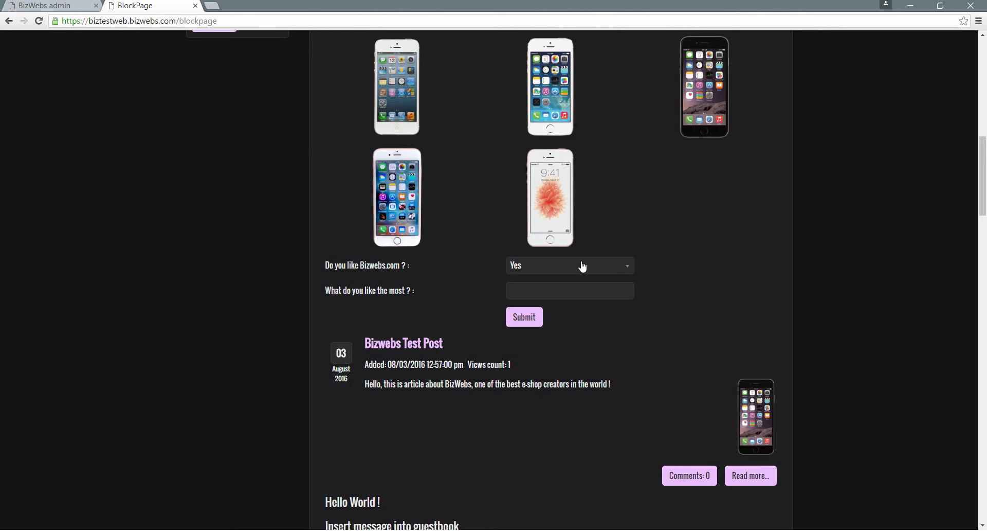
{"action": "scroll", "coordinate": [186, 267], "scroll_direction": "down", "scroll_amount": 2}
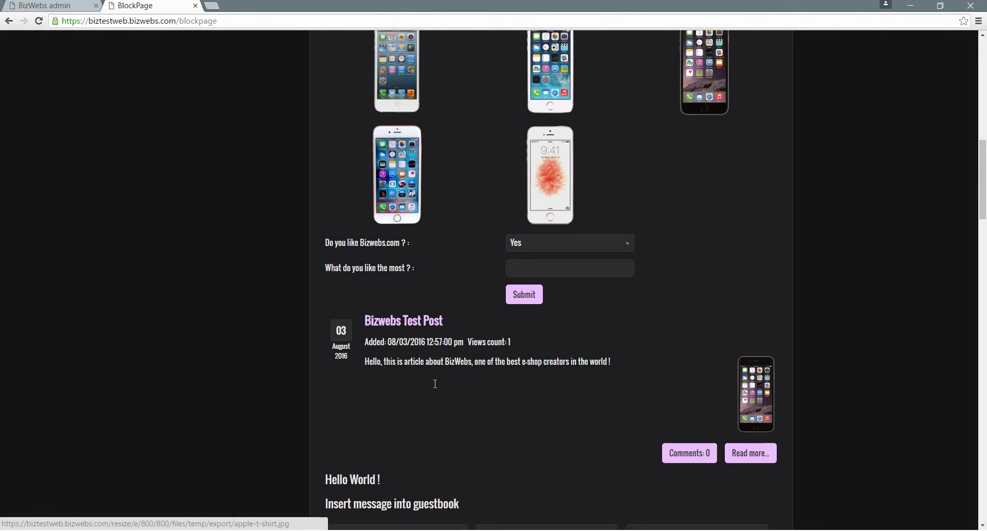
Back in the BizWebs admin, review the News block's post list and block settings, and save the block.
{"action": "left_click", "coordinate": [83, 6]}
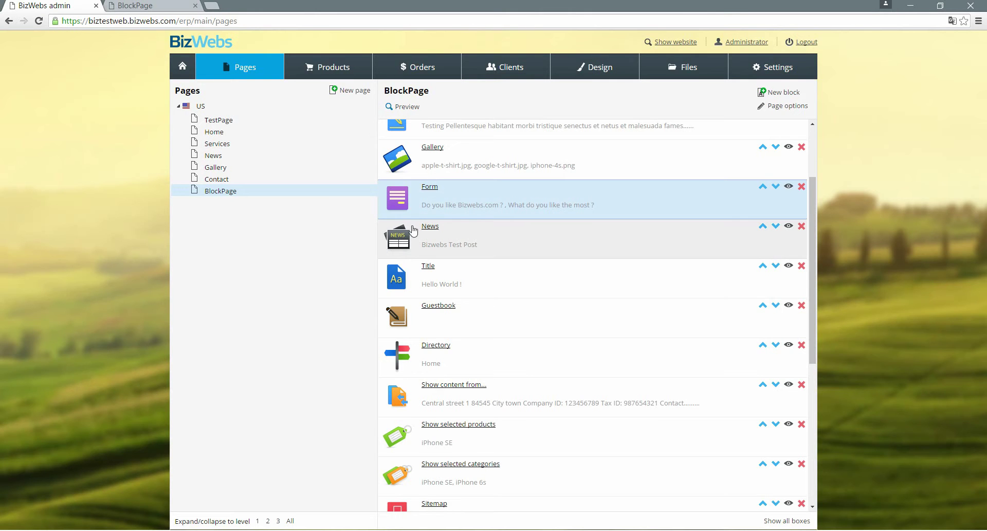
{"action": "left_click", "coordinate": [440, 245]}
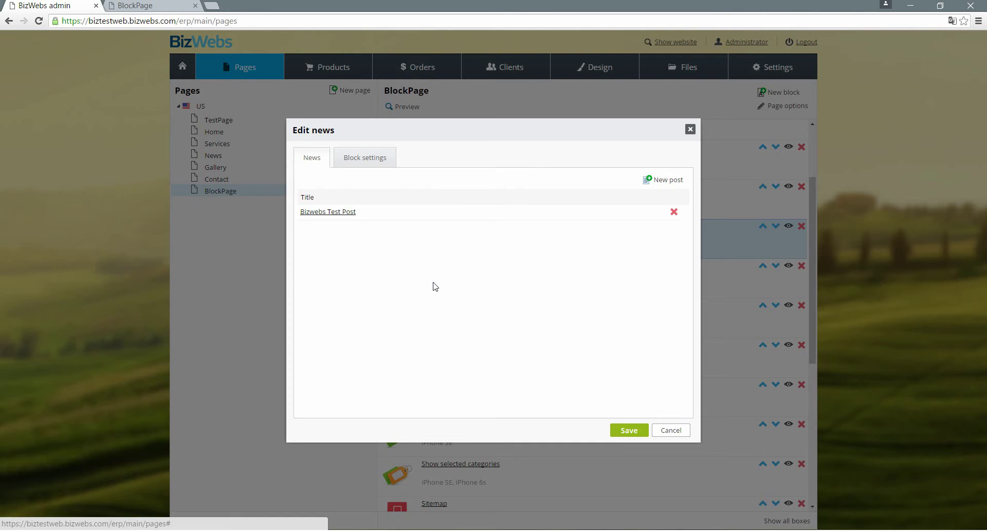
{"action": "left_click", "coordinate": [379, 151]}
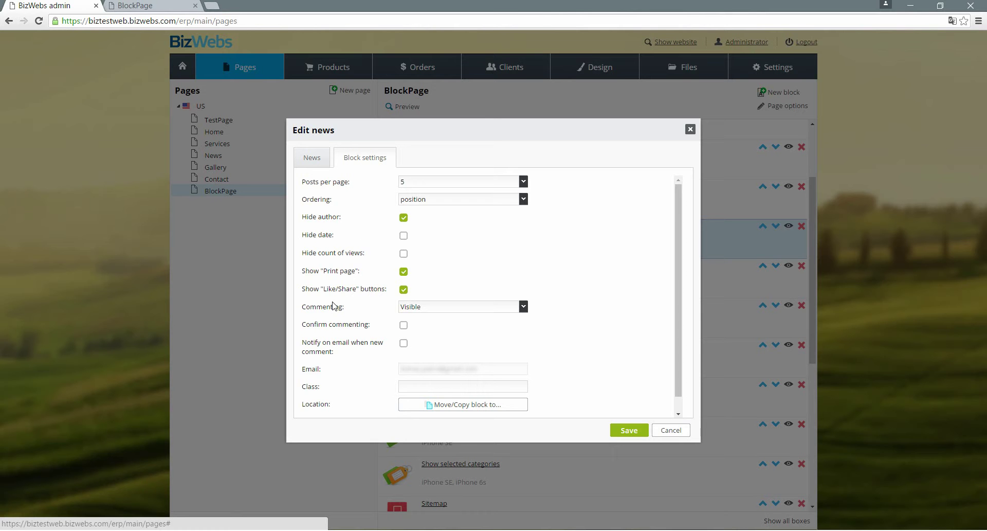
{"action": "left_click", "coordinate": [311, 168]}
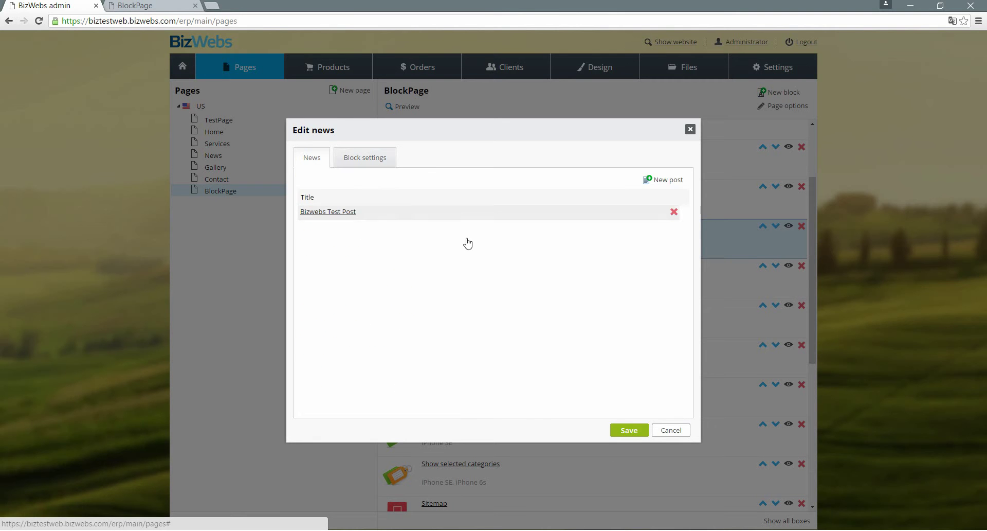
{"action": "left_click", "coordinate": [629, 430]}
On the live BlockPage, view the full Bizwebs Test Post article and return to BlockPage.
{"action": "left_click", "coordinate": [135, 6]}
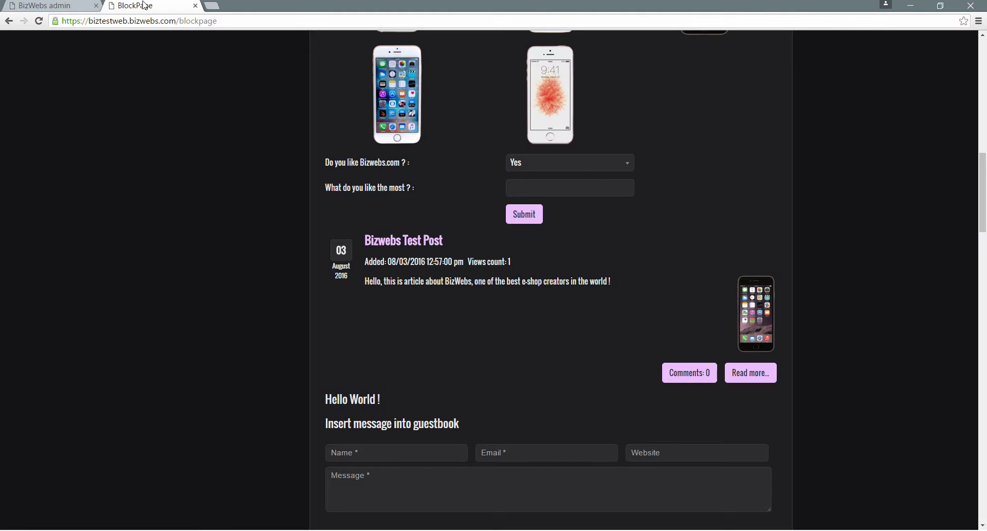
{"action": "scroll", "coordinate": [429, 257], "scroll_direction": "down", "scroll_amount": 1}
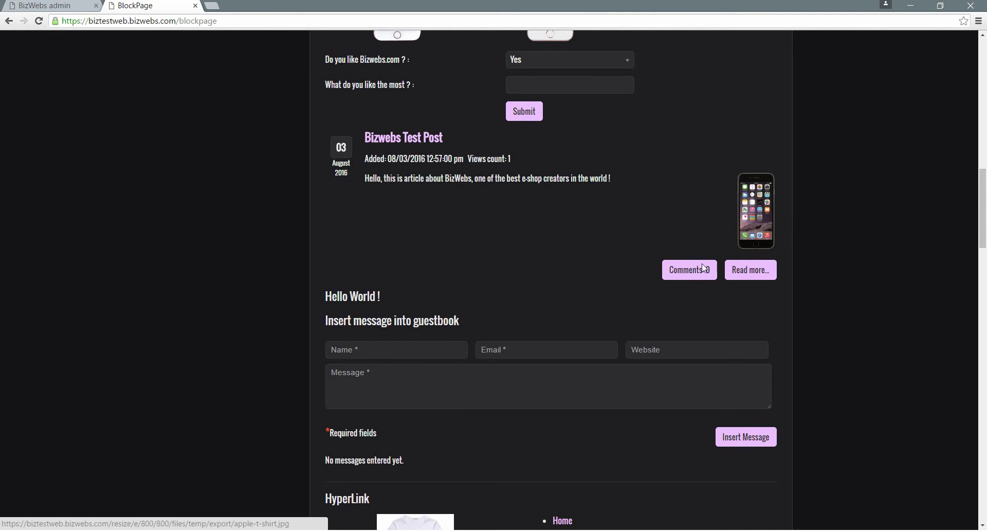
{"action": "left_click", "coordinate": [419, 139]}
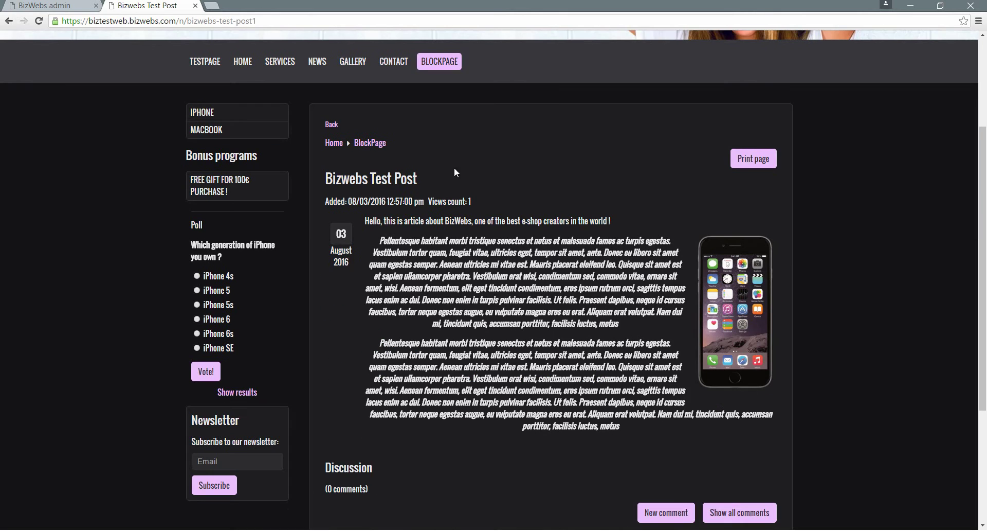
{"action": "scroll", "coordinate": [501, 303], "scroll_direction": "down", "scroll_amount": 2}
{"action": "left_click", "coordinate": [9, 21]}
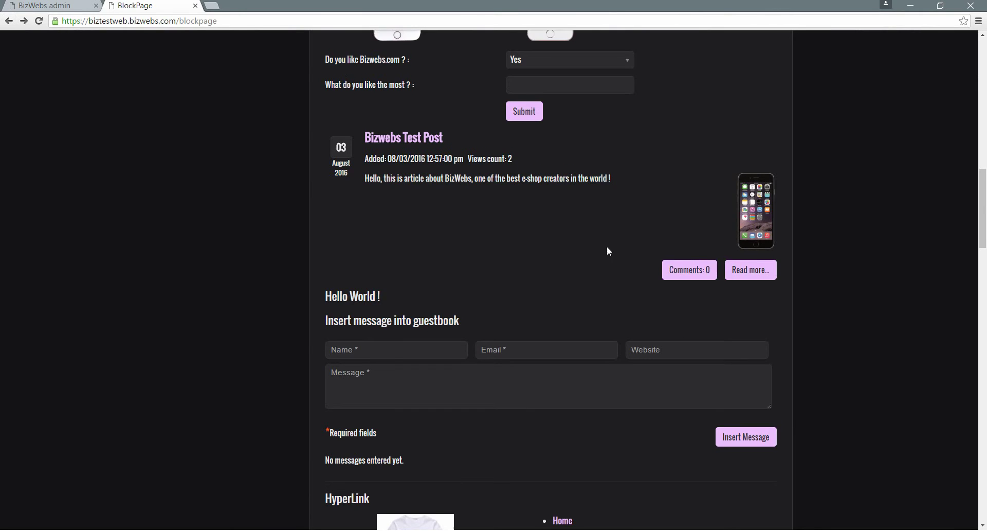
{"action": "scroll", "coordinate": [607, 251], "scroll_direction": "down", "scroll_amount": 1}
Back in the BizWebs admin, view the Title block's text and close it without saving.
{"action": "left_click", "coordinate": [52, 5]}
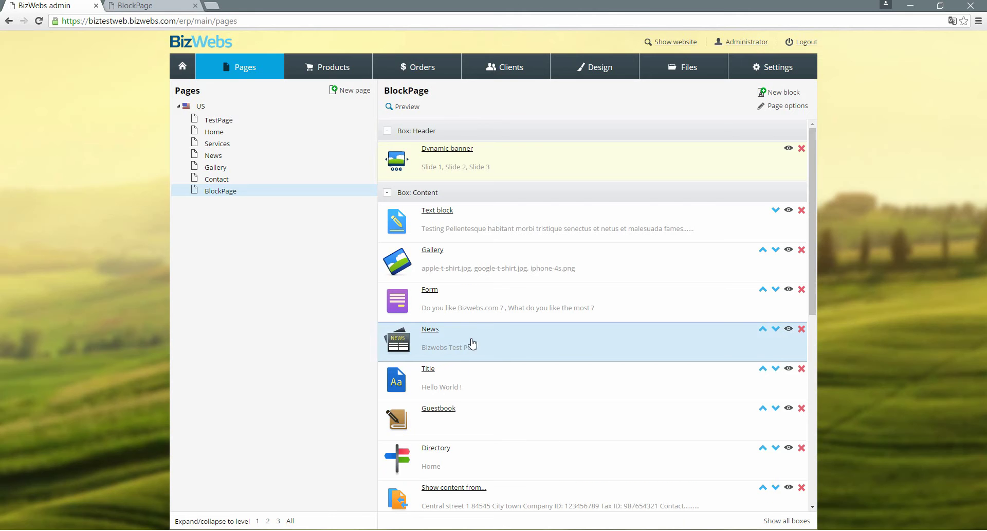
{"action": "scroll", "coordinate": [472, 344], "scroll_direction": "down", "scroll_amount": 4}
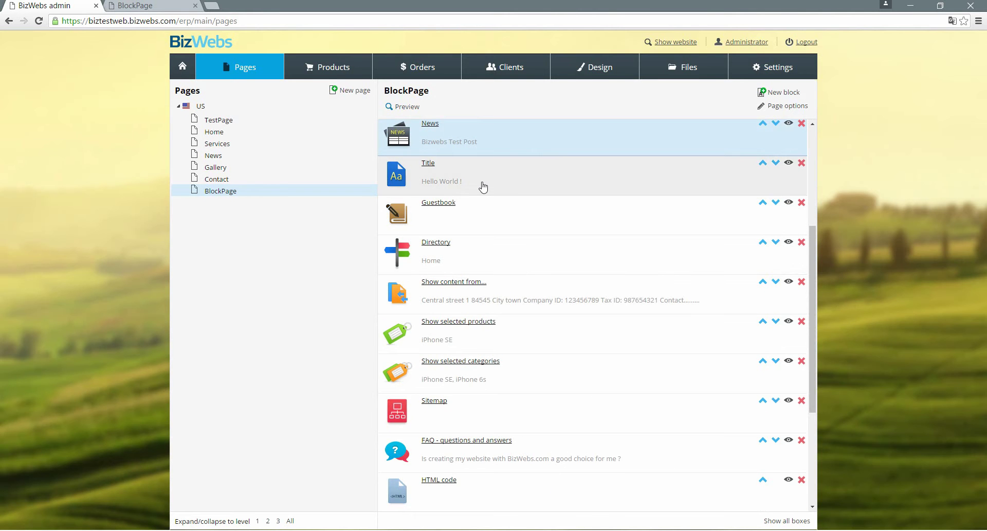
{"action": "left_click", "coordinate": [475, 182]}
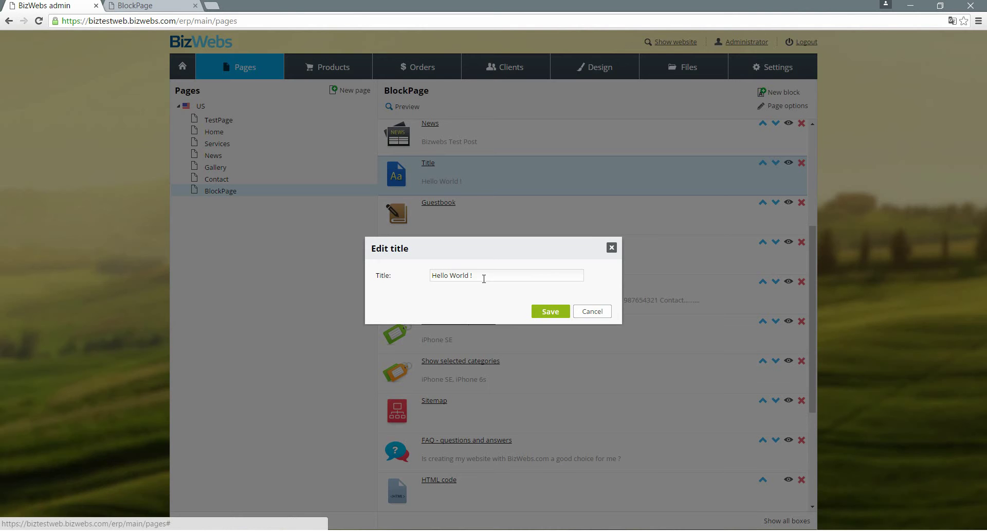
{"action": "left_click", "coordinate": [612, 248]}
Check the title above the guestbook on the live BlockPage.
{"action": "left_click", "coordinate": [149, 5]}
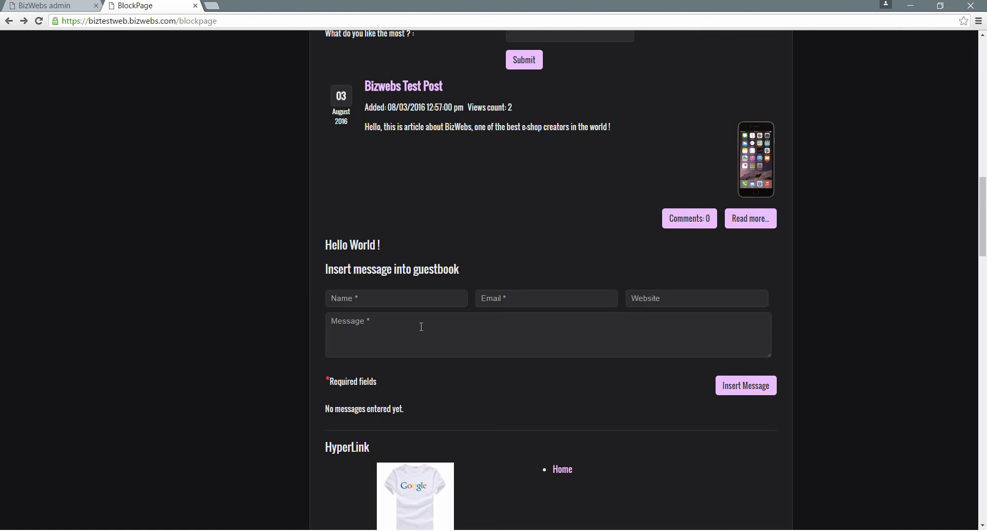
{"action": "scroll", "coordinate": [326, 187], "scroll_direction": "down", "scroll_amount": 1}
{"action": "left_click_drag", "start_coordinate": [326, 186], "coordinate": [452, 231]}
{"action": "left_click", "coordinate": [459, 204]}
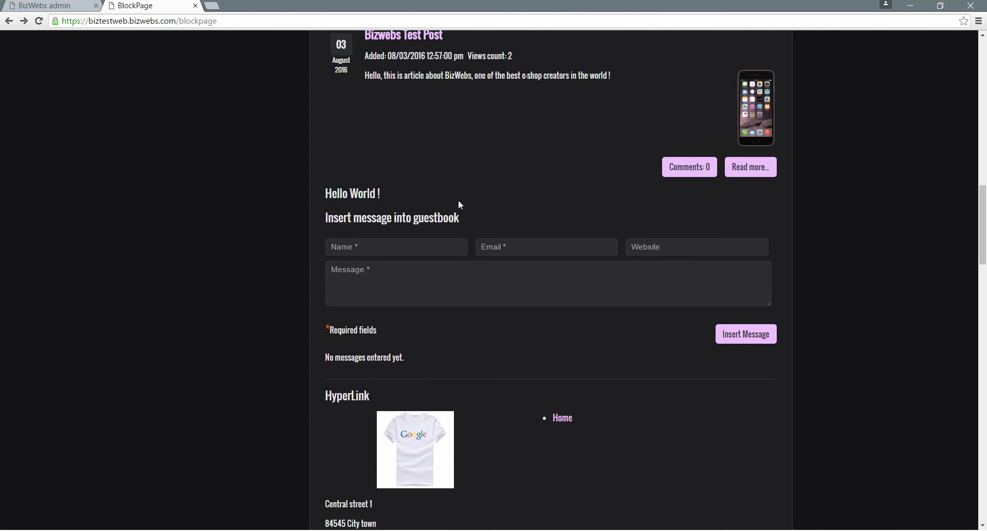
Back in the BizWebs admin, review the Guestbook block's messages and block settings, and save the block.
{"action": "left_click", "coordinate": [66, 6]}
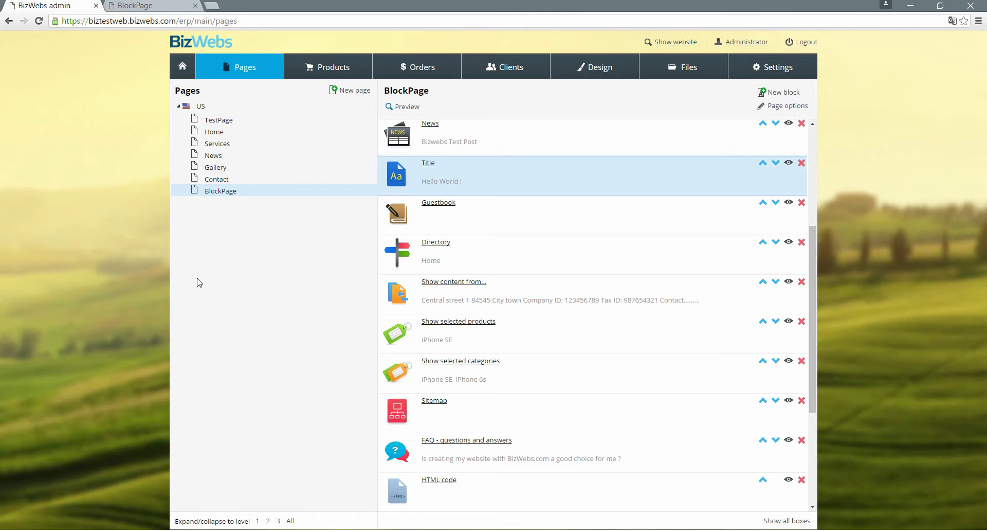
{"action": "left_click", "coordinate": [473, 215]}
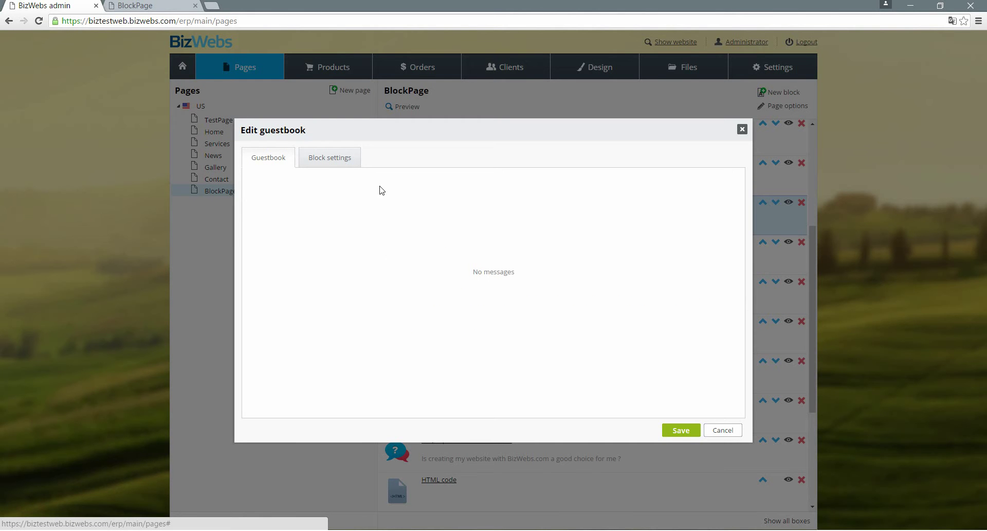
{"action": "left_click", "coordinate": [354, 159]}
{"action": "left_click", "coordinate": [282, 155]}
{"action": "left_click", "coordinate": [335, 162]}
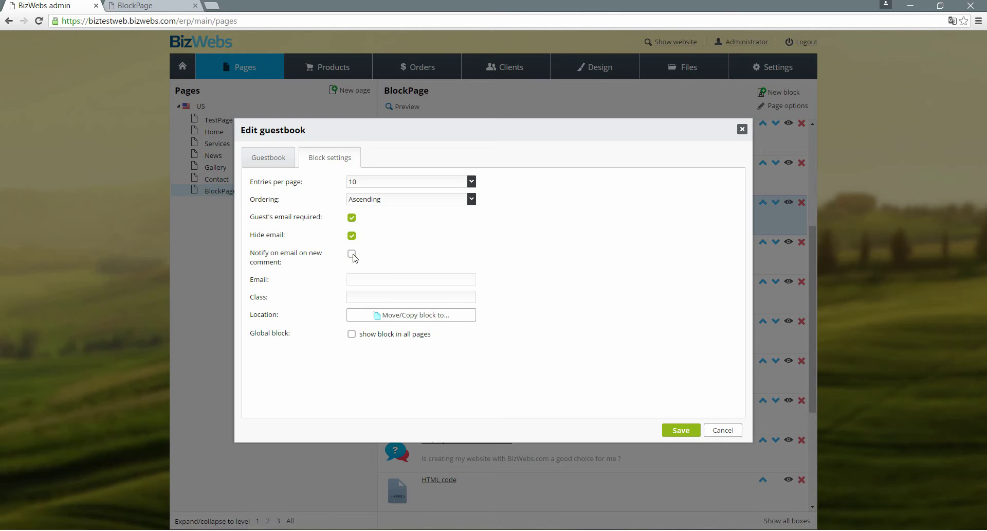
{"action": "left_click", "coordinate": [684, 429]}
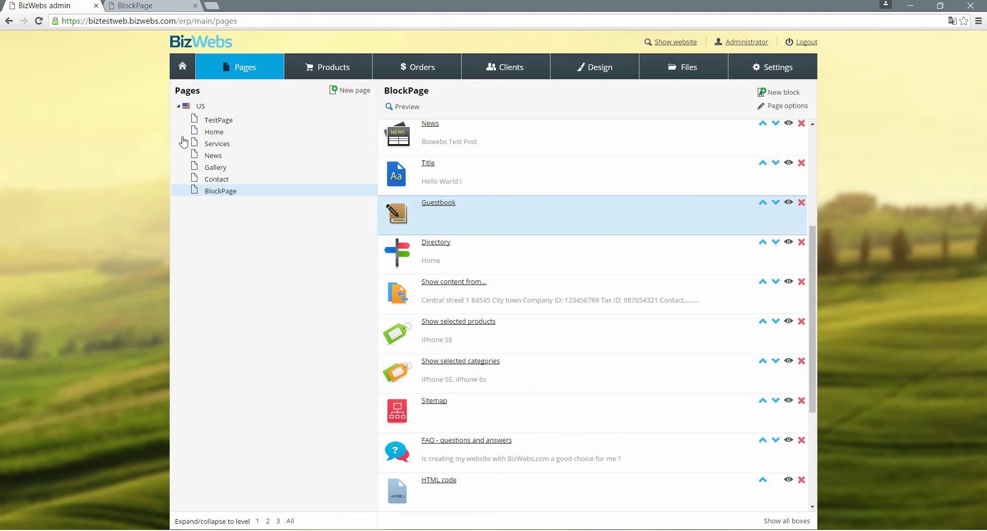
On the live BlockPage, examine the guestbook's message form and the directory block below it.
{"action": "key", "text": "ctrl+Tab"}
{"action": "scroll", "coordinate": [499, 274], "scroll_direction": "down", "scroll_amount": 2}
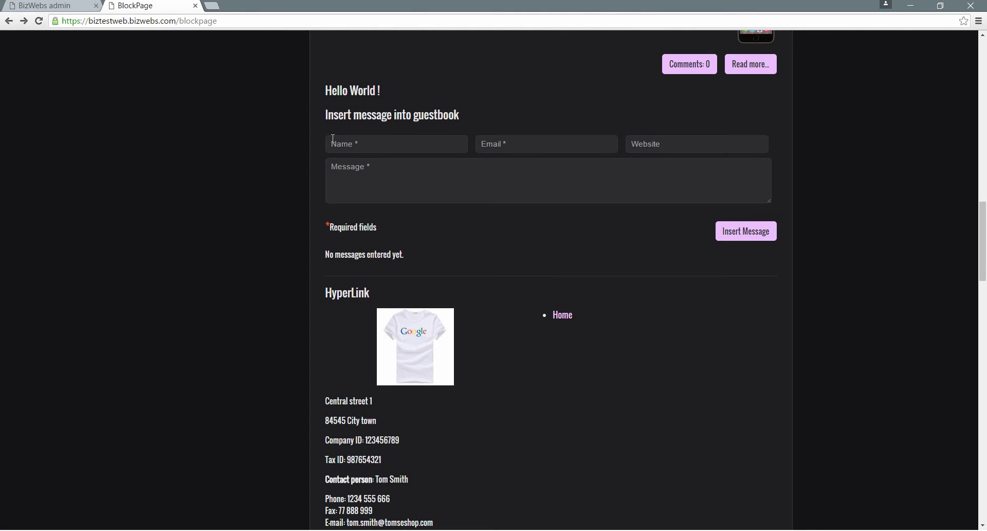
{"action": "left_click_drag", "start_coordinate": [326, 115], "coordinate": [762, 230]}
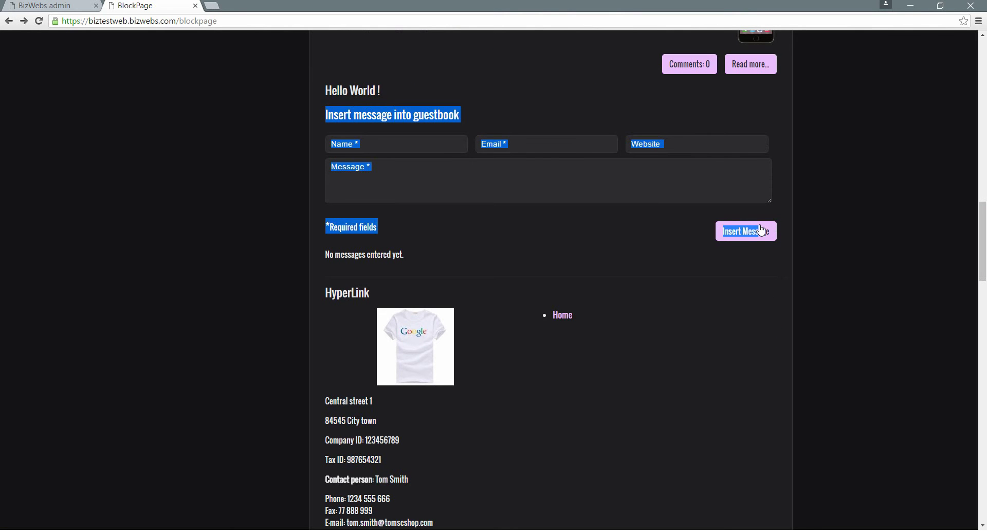
{"action": "left_click", "coordinate": [621, 240]}
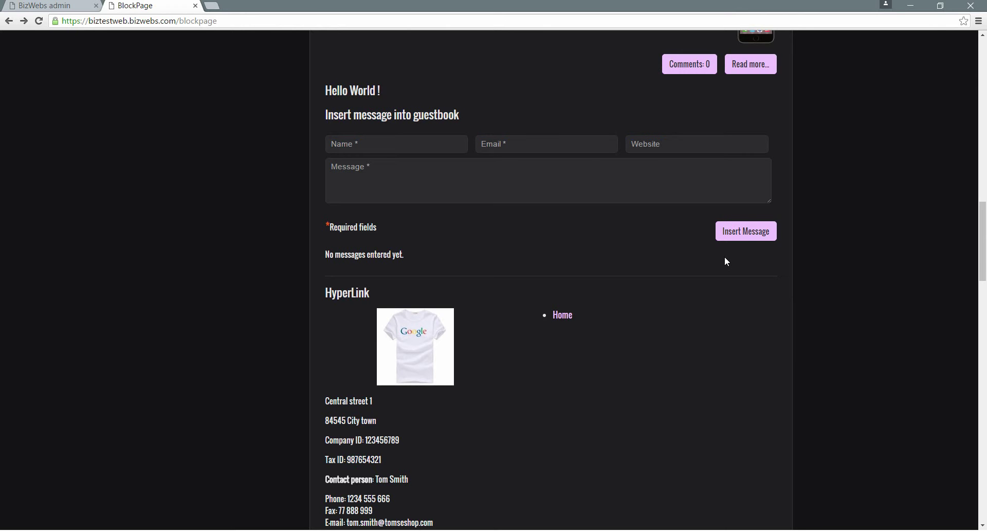
{"action": "scroll", "coordinate": [525, 240], "scroll_direction": "down", "scroll_amount": 1}
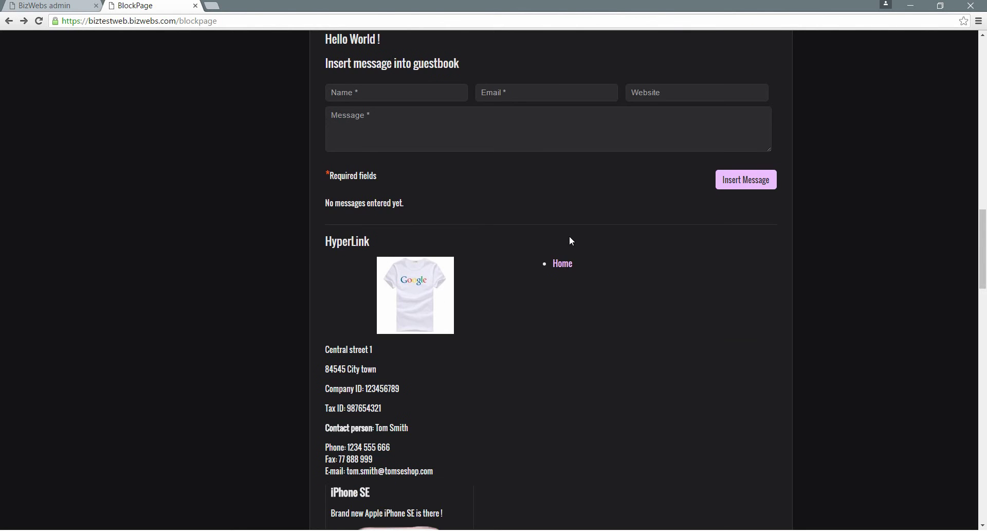
Back in the BizWebs admin, review the Directory block's Home hyperlink and block settings, saving both the hyperlink and the block.
{"action": "left_click", "coordinate": [44, 5]}
{"action": "scroll", "coordinate": [540, 319], "scroll_direction": "down", "scroll_amount": 4}
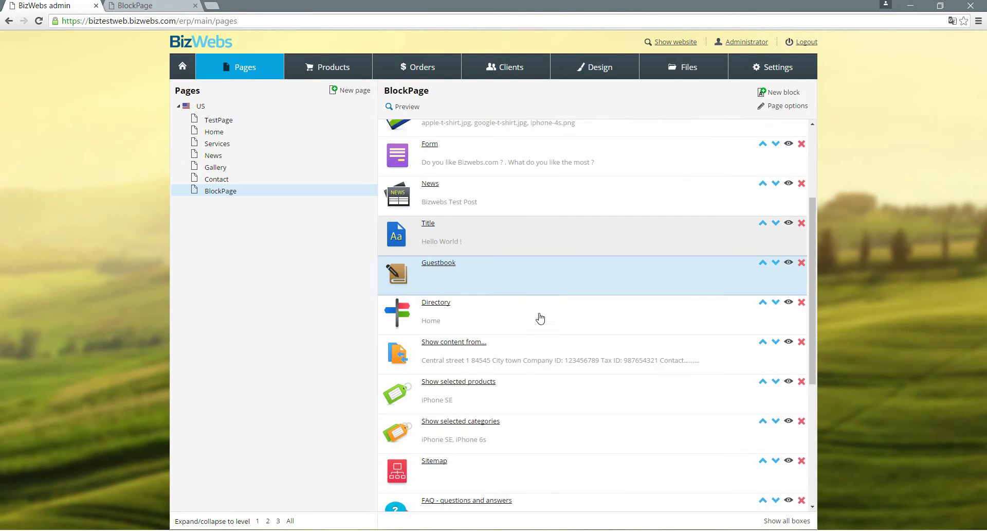
{"action": "left_click", "coordinate": [527, 261]}
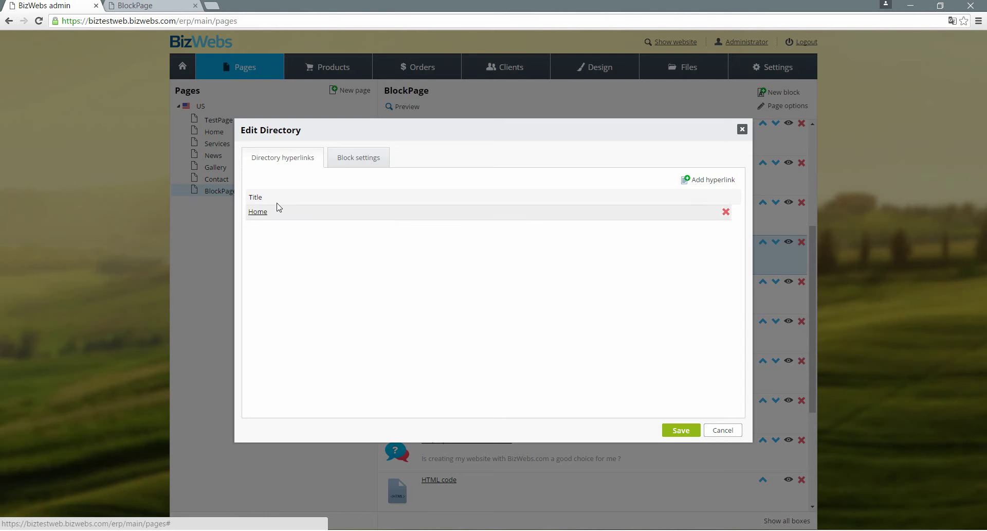
{"action": "left_click", "coordinate": [266, 211]}
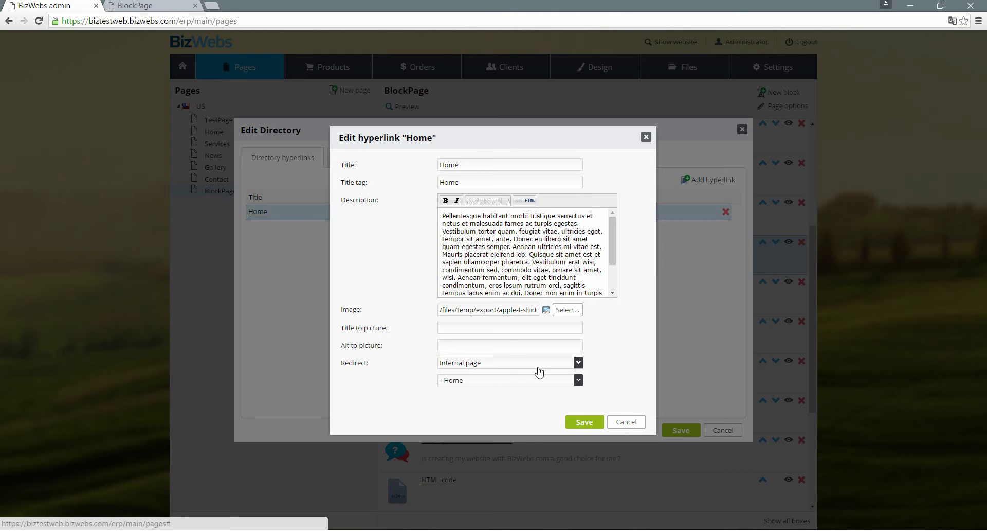
{"action": "left_click", "coordinate": [567, 420]}
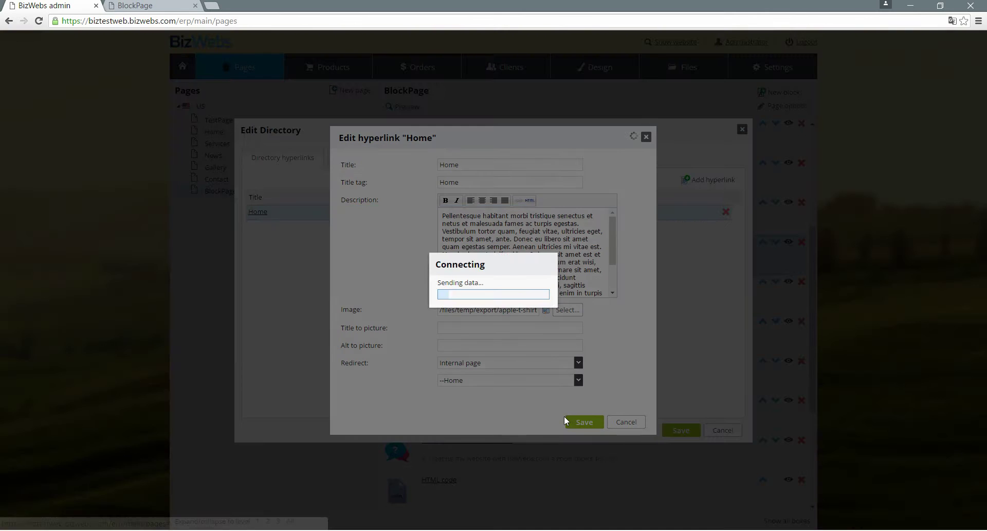
{"action": "left_click", "coordinate": [363, 159]}
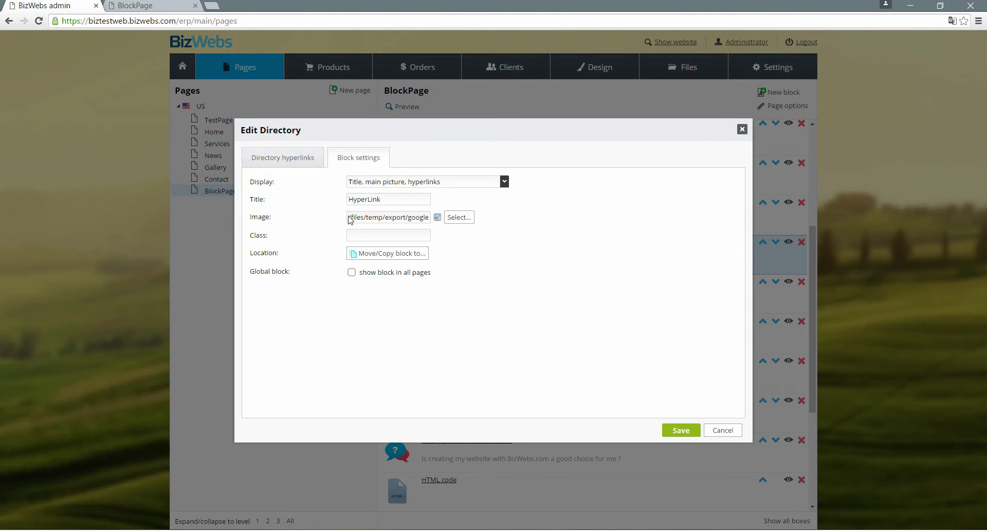
{"action": "left_click", "coordinate": [669, 431]}
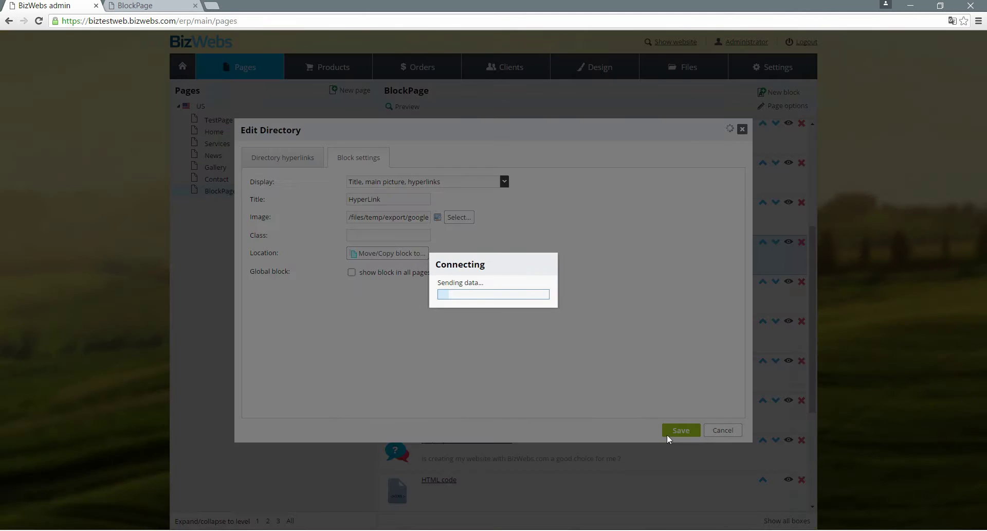
On the live BlockPage, follow the directory's Home hyperlink and look over the page it leads to.
{"action": "left_click", "coordinate": [158, 5]}
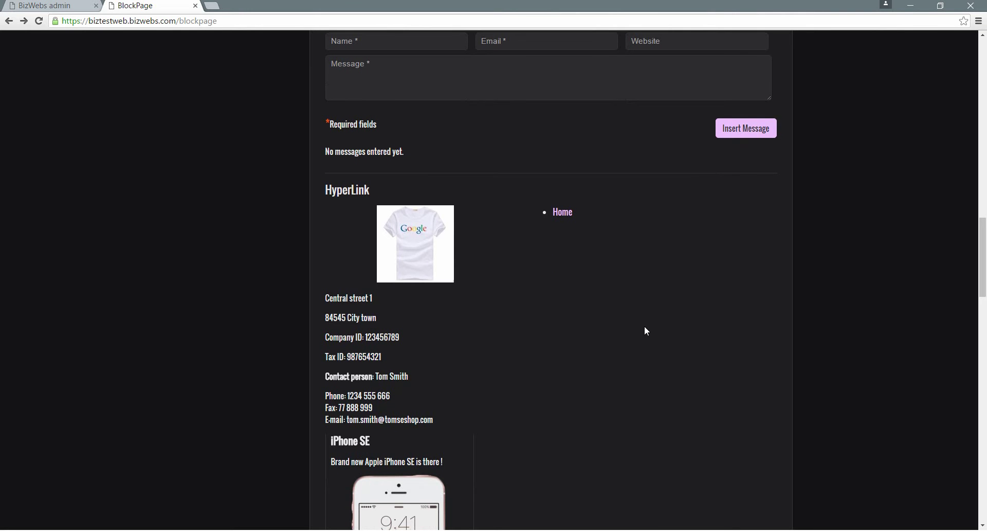
{"action": "left_click", "coordinate": [563, 212]}
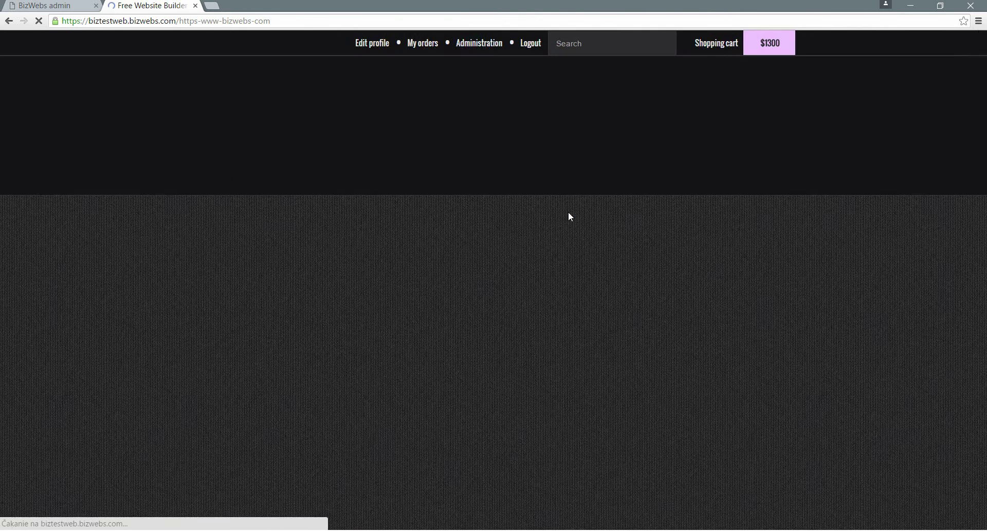
{"action": "scroll", "coordinate": [787, 288], "scroll_direction": "down", "scroll_amount": 5}
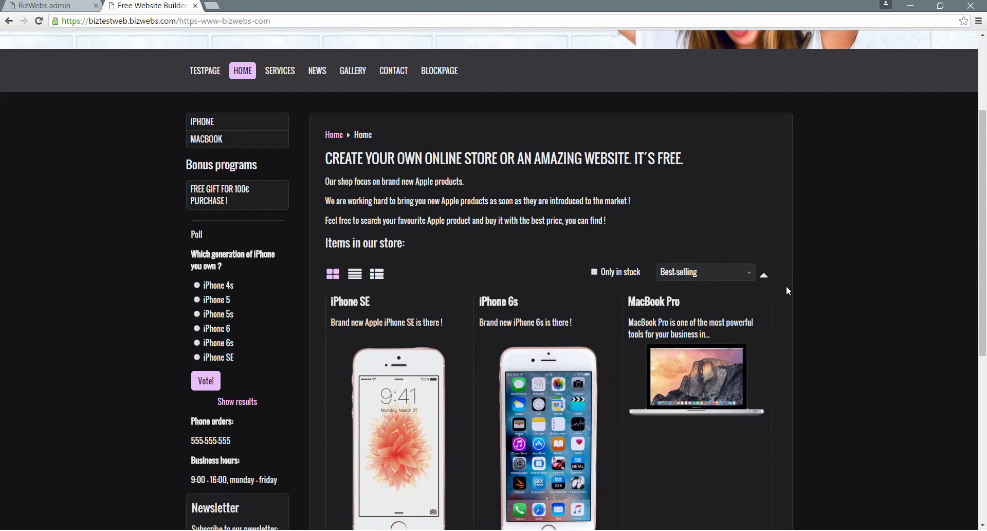
Reopen BlockPage on the live site, and in the BizWebs admin review the Show content from block's sources and settings, closing it without saving.
{"action": "scroll", "coordinate": [785, 286], "scroll_direction": "up", "scroll_amount": 4}
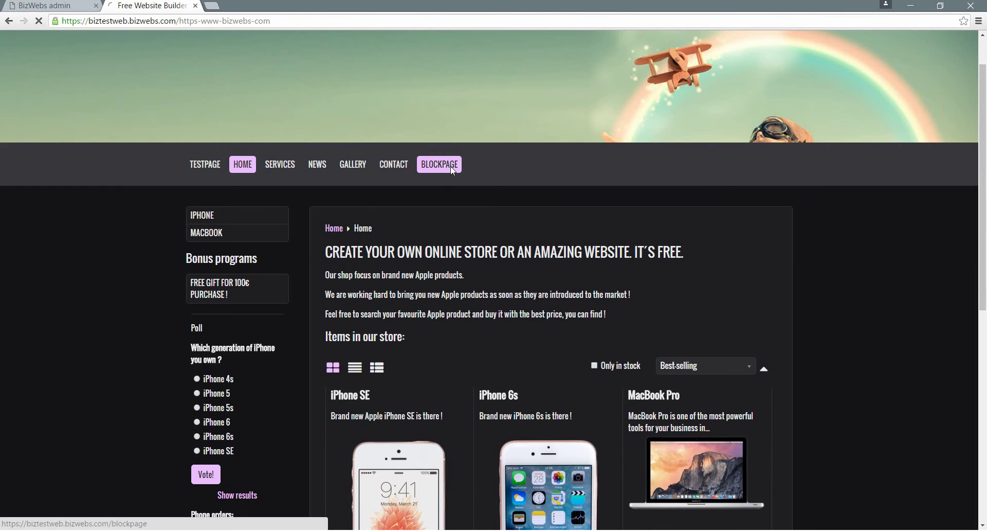
{"action": "left_click", "coordinate": [439, 164]}
{"action": "left_click", "coordinate": [56, 5]}
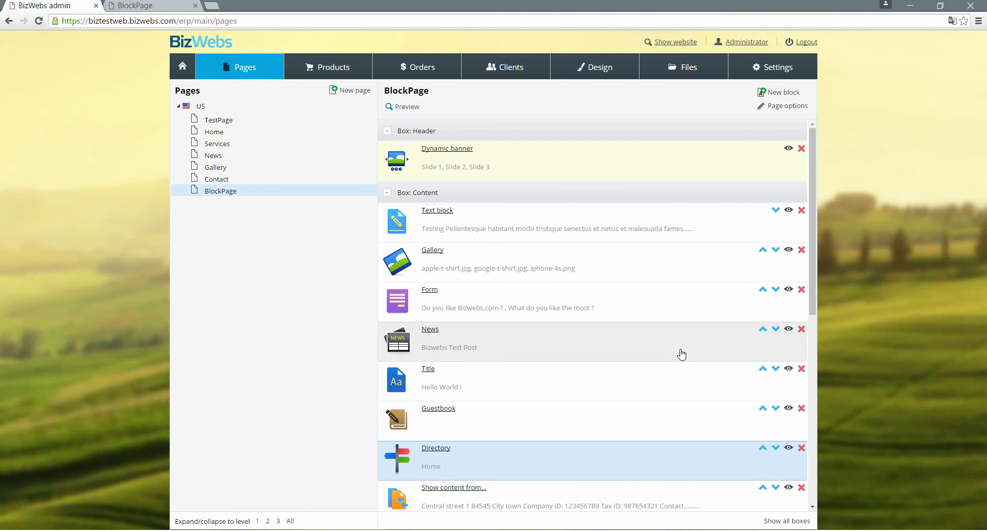
{"action": "scroll", "coordinate": [684, 350], "scroll_direction": "down", "scroll_amount": 3}
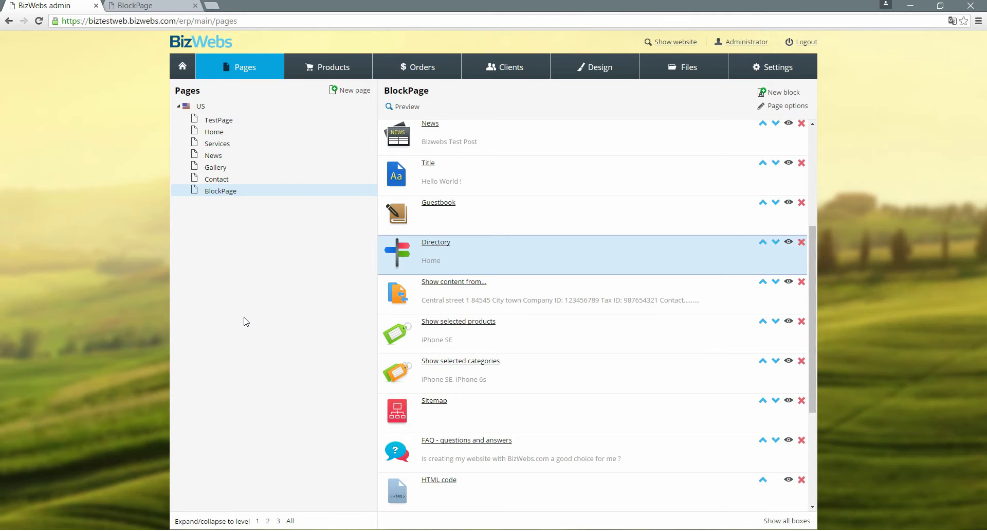
{"action": "left_click", "coordinate": [476, 299]}
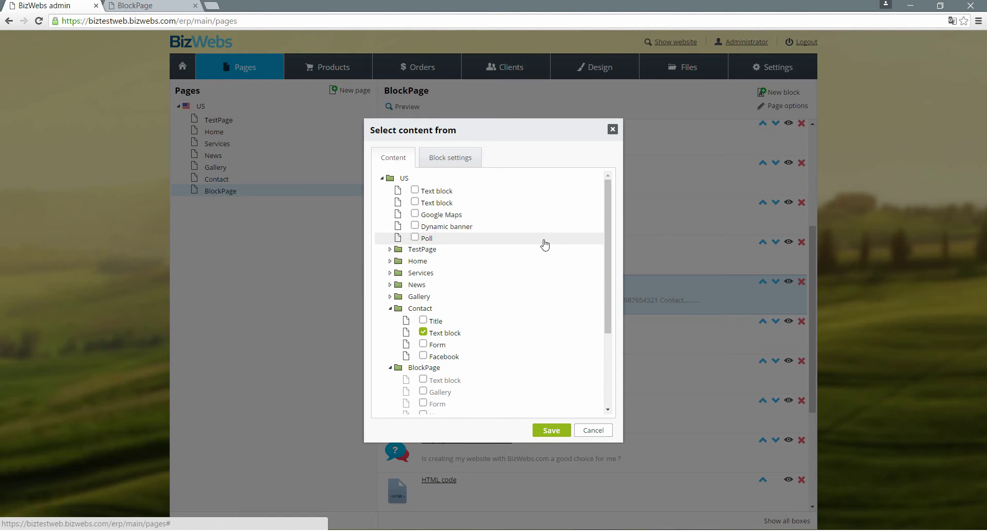
{"action": "scroll", "coordinate": [545, 244], "scroll_direction": "down", "scroll_amount": 3}
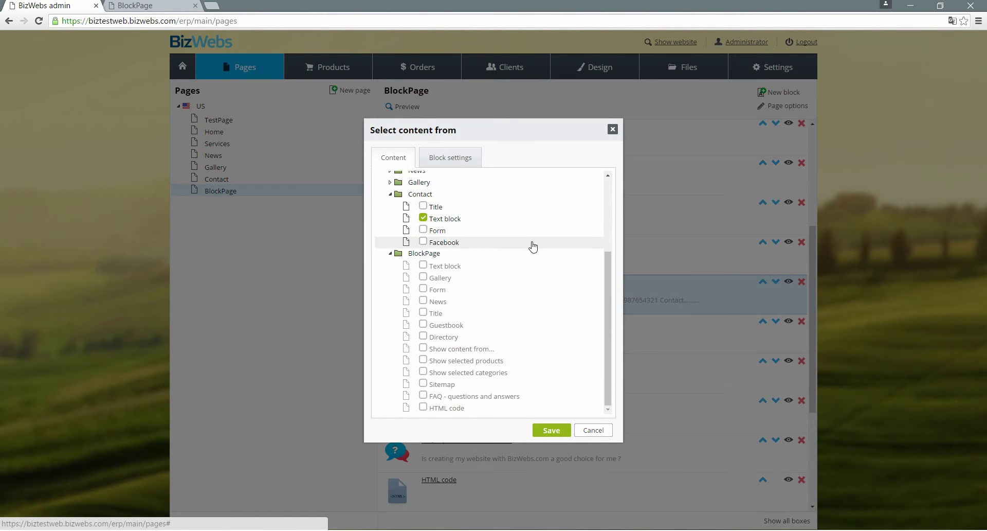
{"action": "scroll", "coordinate": [533, 248], "scroll_direction": "up", "scroll_amount": 2}
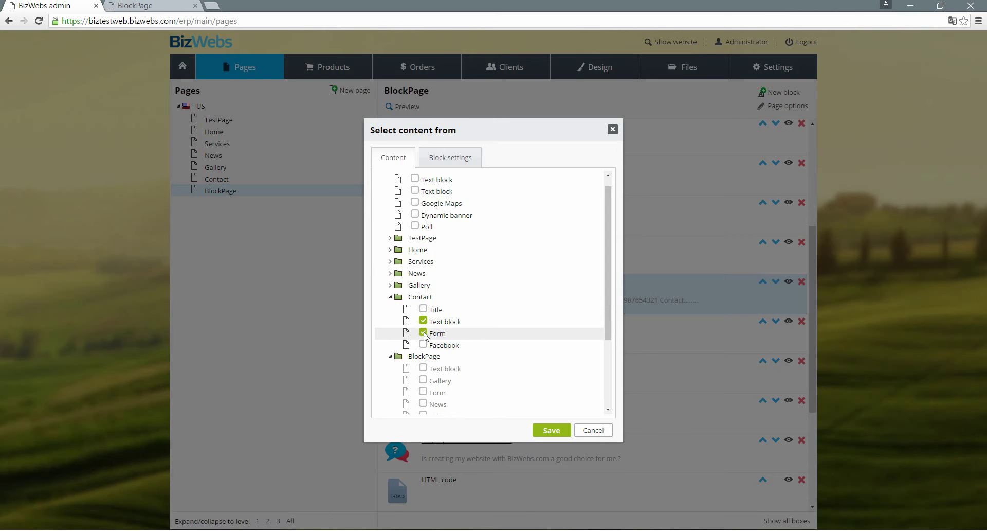
{"action": "left_click", "coordinate": [468, 163]}
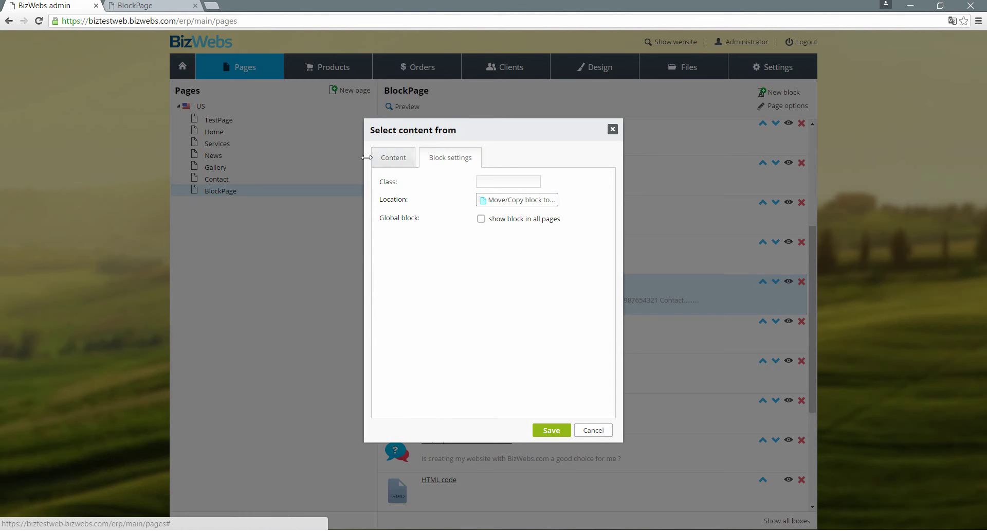
{"action": "left_click", "coordinate": [612, 129]}
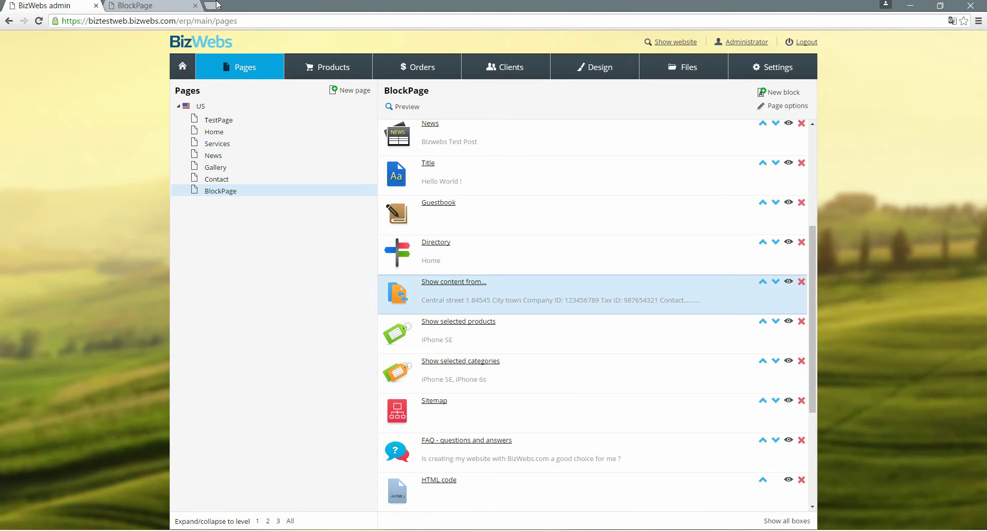
On the live BlockPage, find the contact details below the directory block and highlight that text.
{"action": "left_click", "coordinate": [180, 5]}
{"action": "scroll", "coordinate": [659, 329], "scroll_direction": "down", "scroll_amount": 20}
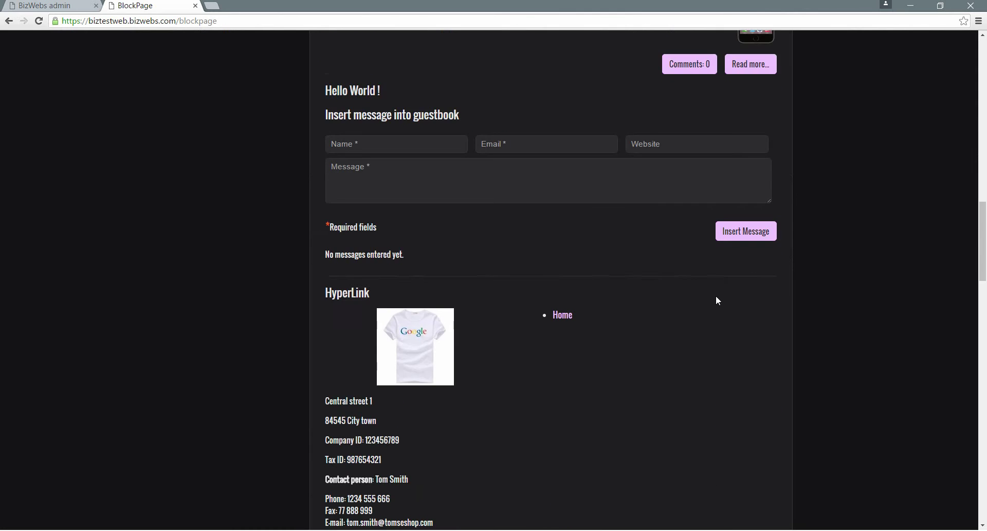
{"action": "scroll", "coordinate": [572, 239], "scroll_direction": "down", "scroll_amount": 5}
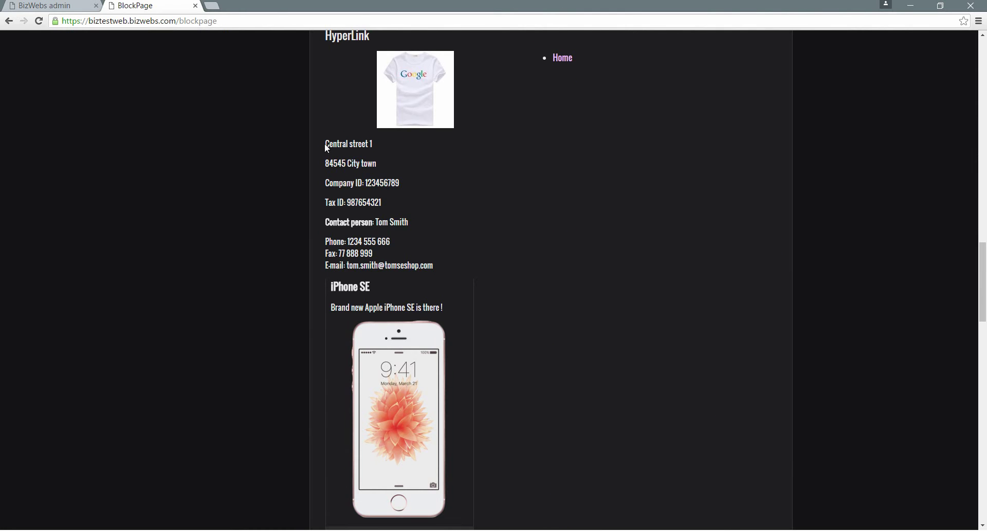
{"action": "left_click_drag", "start_coordinate": [327, 148], "coordinate": [448, 265]}
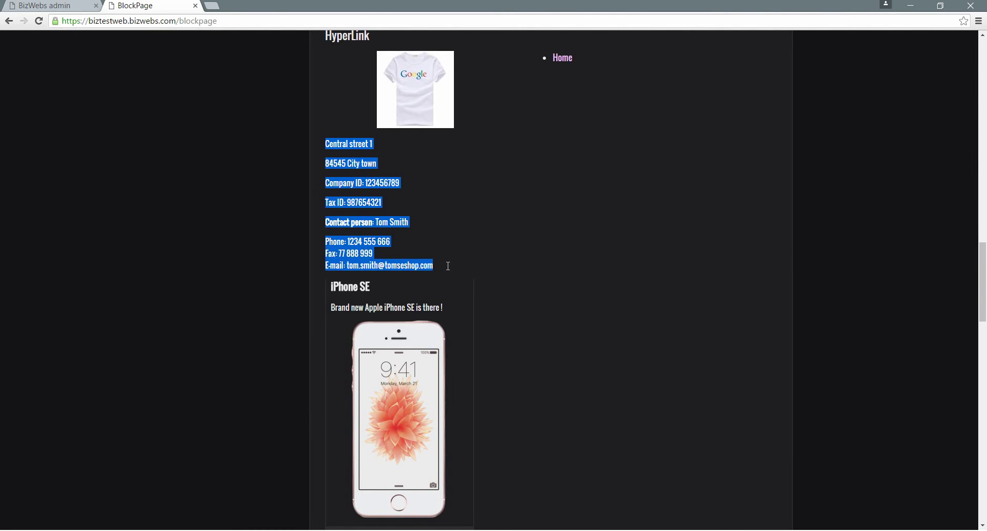
Open the live Contact page, highlight its matching contact details for comparison, and return to BlockPage.
{"action": "scroll", "coordinate": [497, 271], "scroll_direction": "up", "scroll_amount": 20}
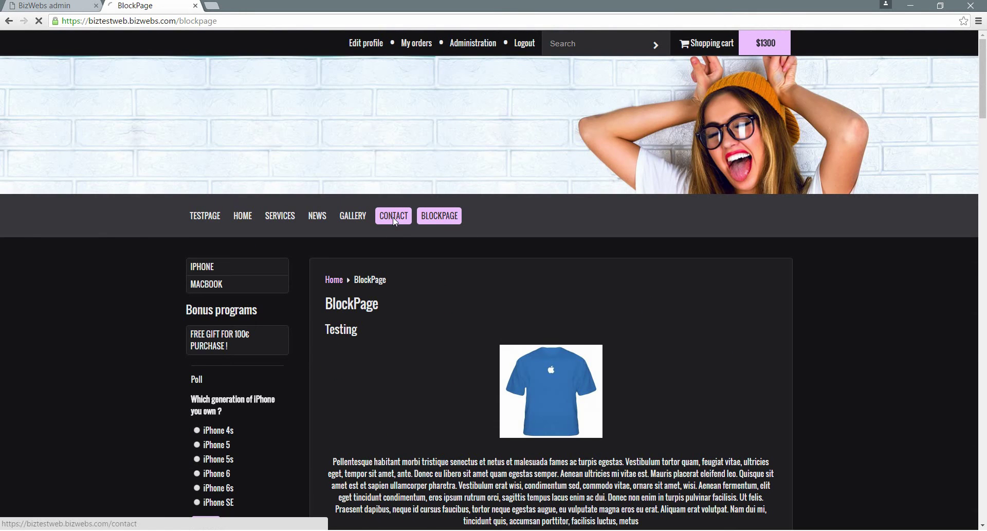
{"action": "left_click", "coordinate": [393, 216]}
{"action": "scroll", "coordinate": [410, 231], "scroll_direction": "down", "scroll_amount": 5}
{"action": "scroll", "coordinate": [334, 172], "scroll_direction": "up", "scroll_amount": 2}
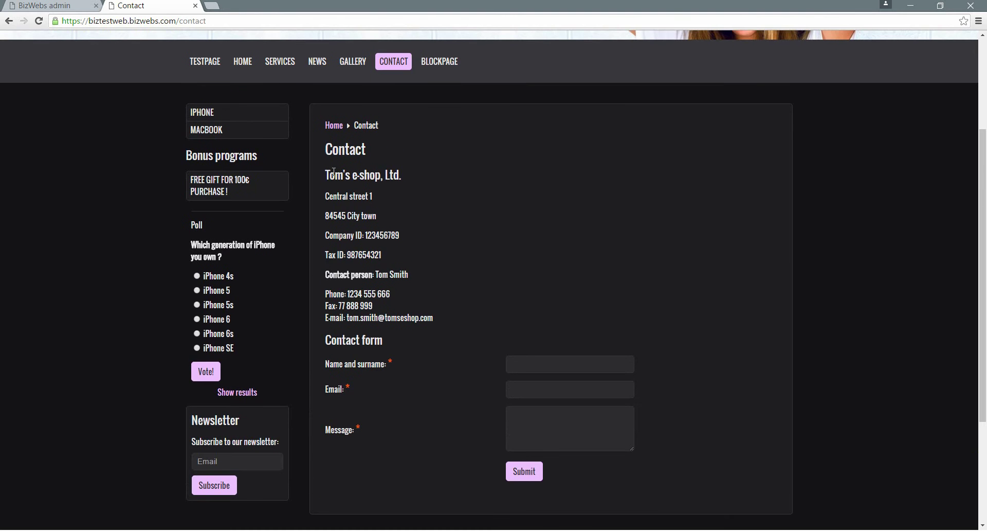
{"action": "left_click_drag", "start_coordinate": [325, 194], "coordinate": [466, 318]}
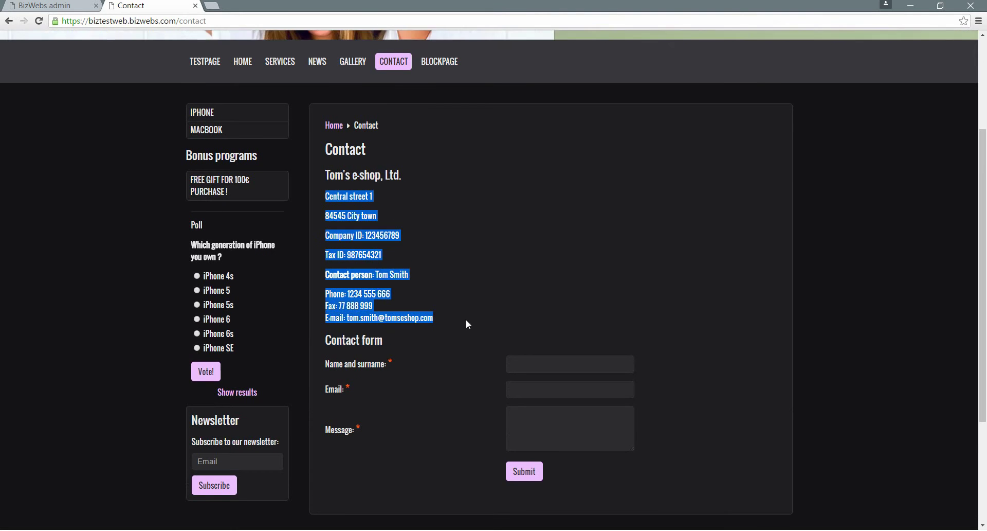
{"action": "left_click", "coordinate": [456, 71]}
{"action": "scroll", "coordinate": [624, 315], "scroll_direction": "down", "scroll_amount": 10}
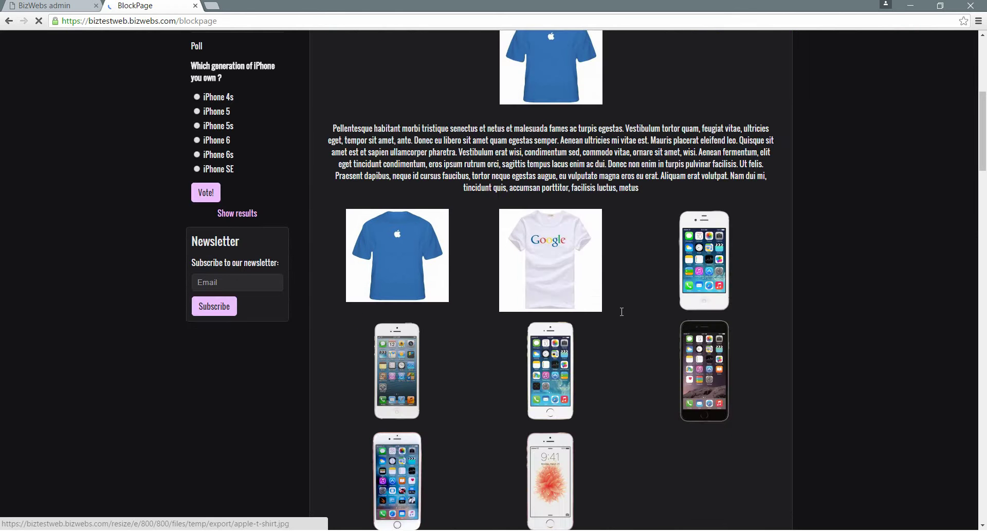
{"action": "scroll", "coordinate": [643, 293], "scroll_direction": "down", "scroll_amount": 3}
Back in the BizWebs admin, add iPhone 6s from the iPhone category to the Show selected products block.
{"action": "left_click", "coordinate": [60, 4]}
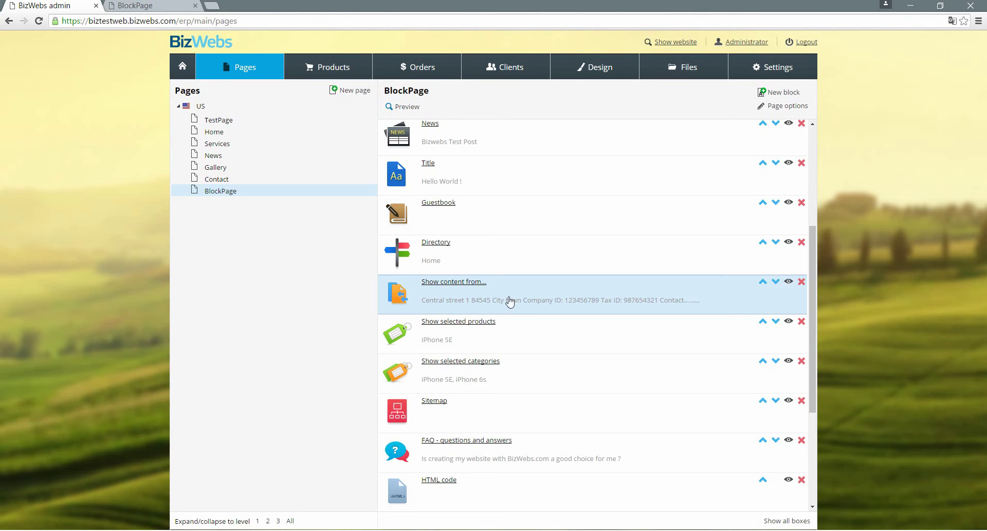
{"action": "scroll", "coordinate": [533, 316], "scroll_direction": "down", "scroll_amount": 2}
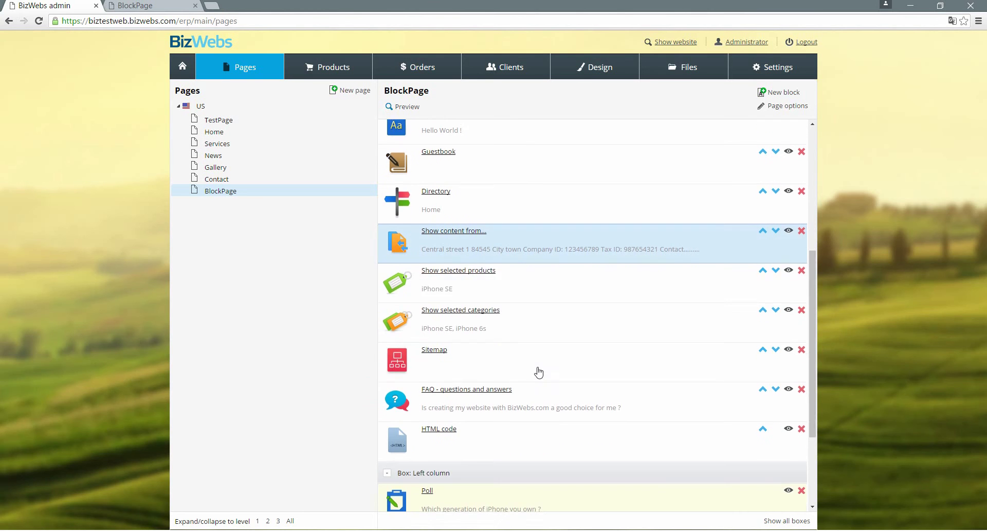
{"action": "left_click", "coordinate": [506, 287]}
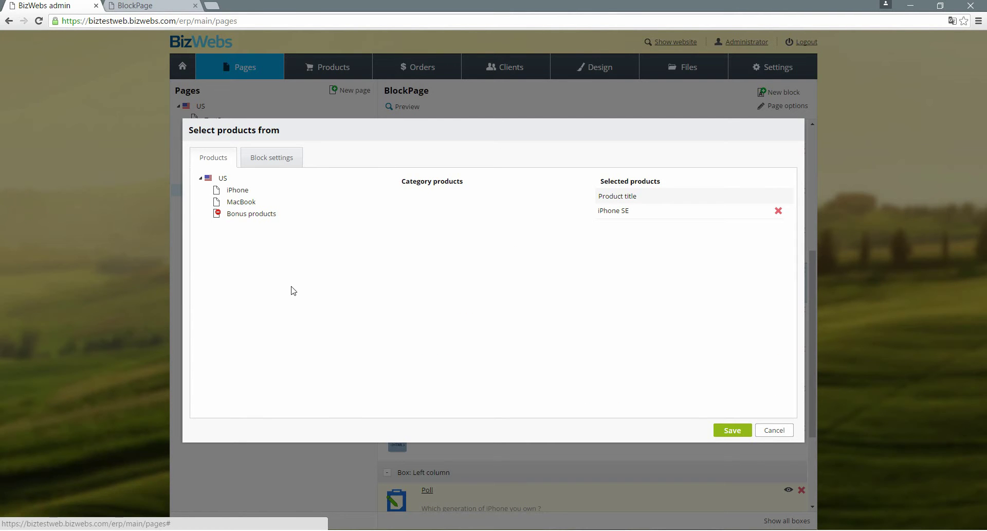
{"action": "left_click", "coordinate": [238, 191]}
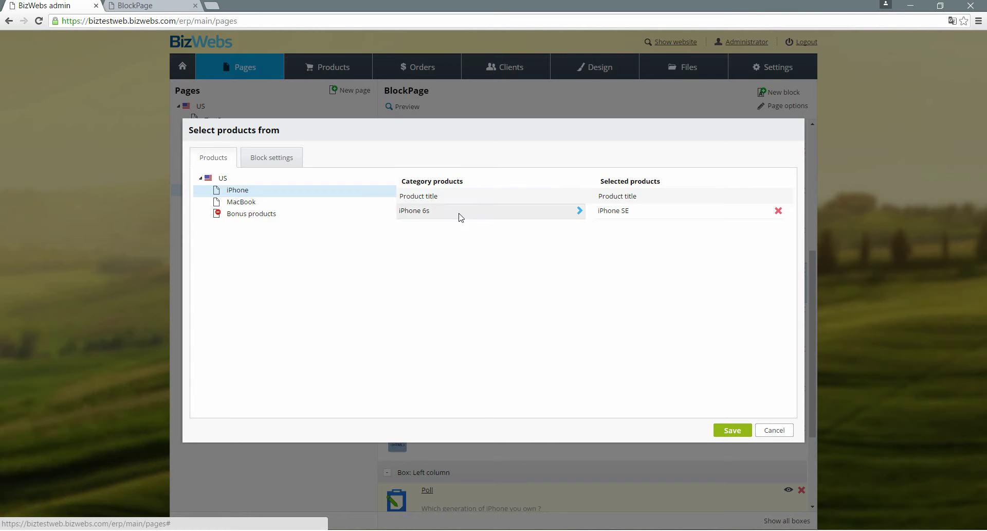
{"action": "left_click", "coordinate": [580, 210]}
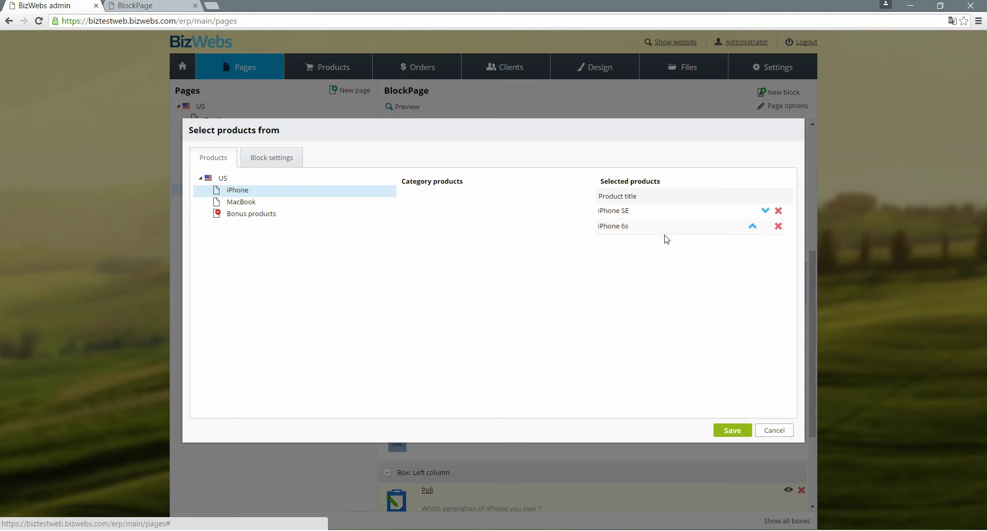
Review the selected products block's layout options, keep the Grid layout, and save the block.
{"action": "left_click", "coordinate": [273, 159]}
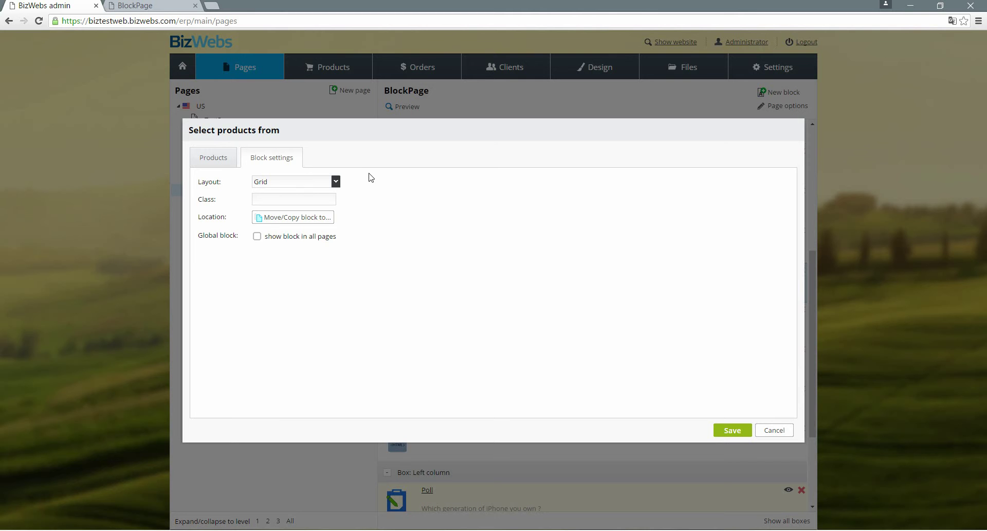
{"action": "left_click", "coordinate": [335, 181]}
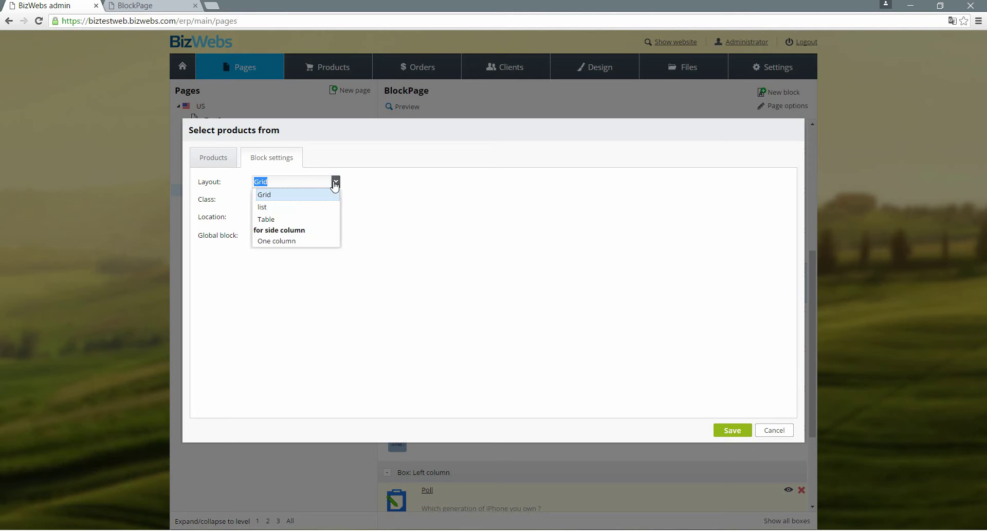
{"action": "left_click", "coordinate": [336, 184]}
{"action": "left_click", "coordinate": [733, 430]}
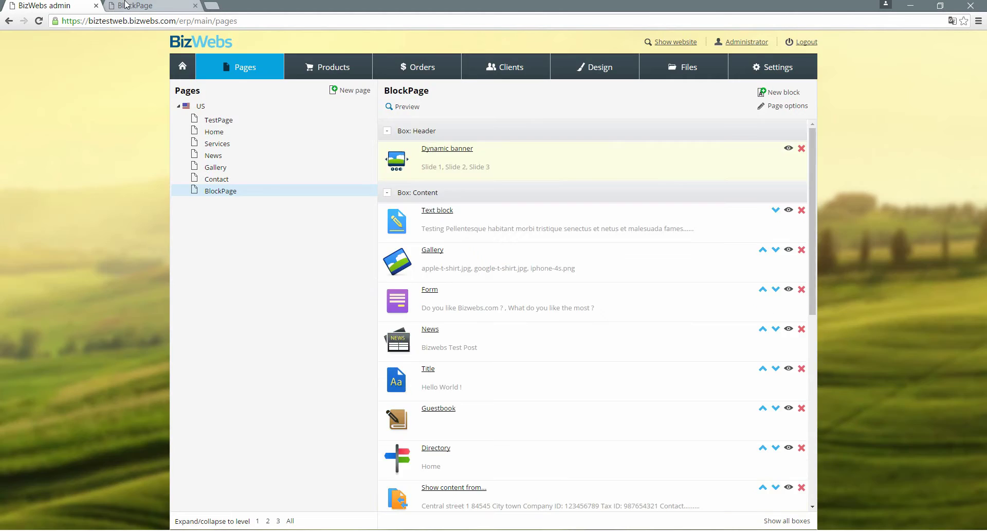
Refresh the live BlockPage and check the selected products shown below the contact details.
{"action": "left_click", "coordinate": [127, 5]}
{"action": "scroll", "coordinate": [692, 394], "scroll_direction": "down", "scroll_amount": 1}
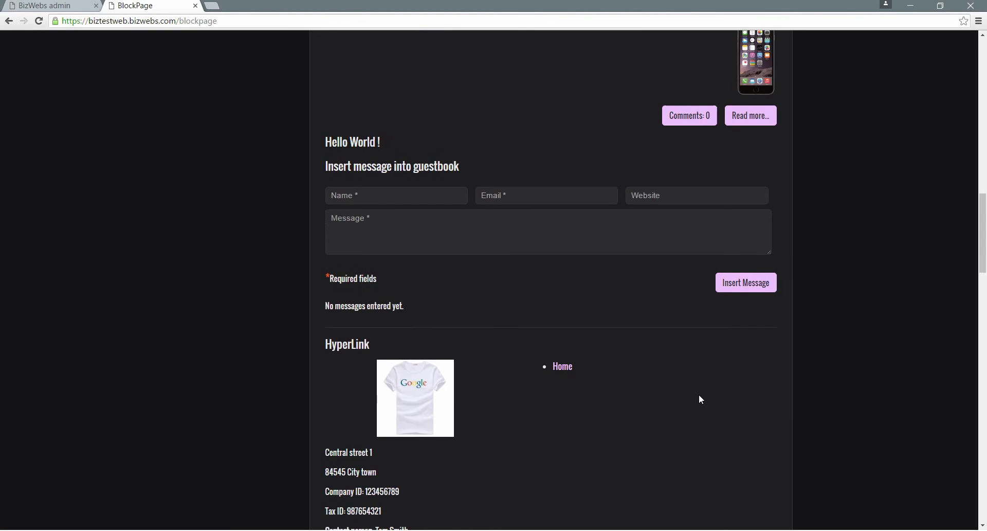
{"action": "key", "text": "F5"}
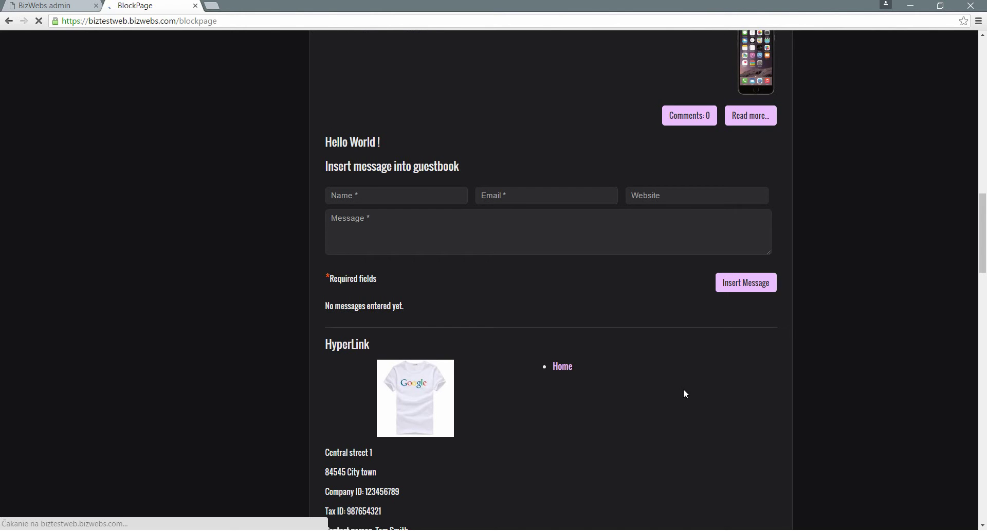
{"action": "scroll", "coordinate": [695, 371], "scroll_direction": "down", "scroll_amount": 12}
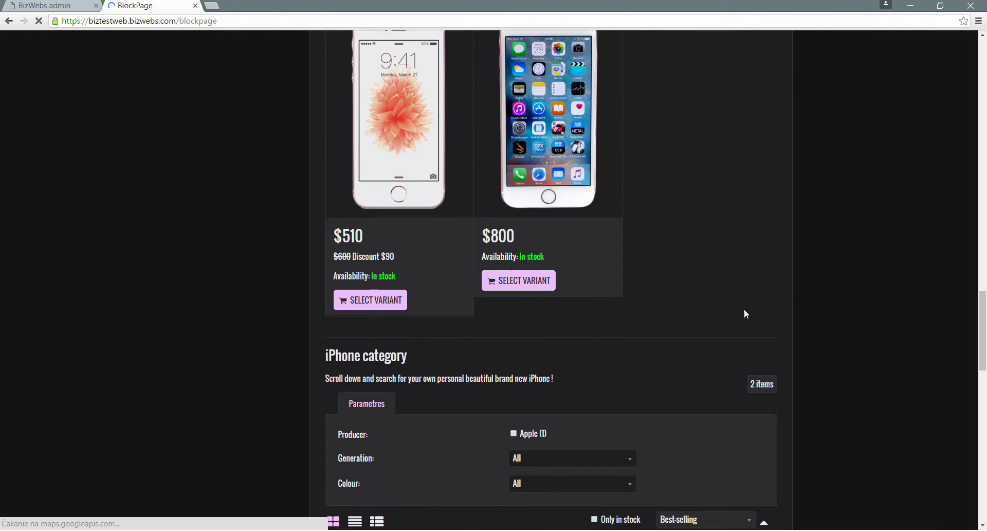
{"action": "scroll", "coordinate": [560, 330], "scroll_direction": "up", "scroll_amount": 3}
{"action": "scroll", "coordinate": [729, 251], "scroll_direction": "down", "scroll_amount": 1}
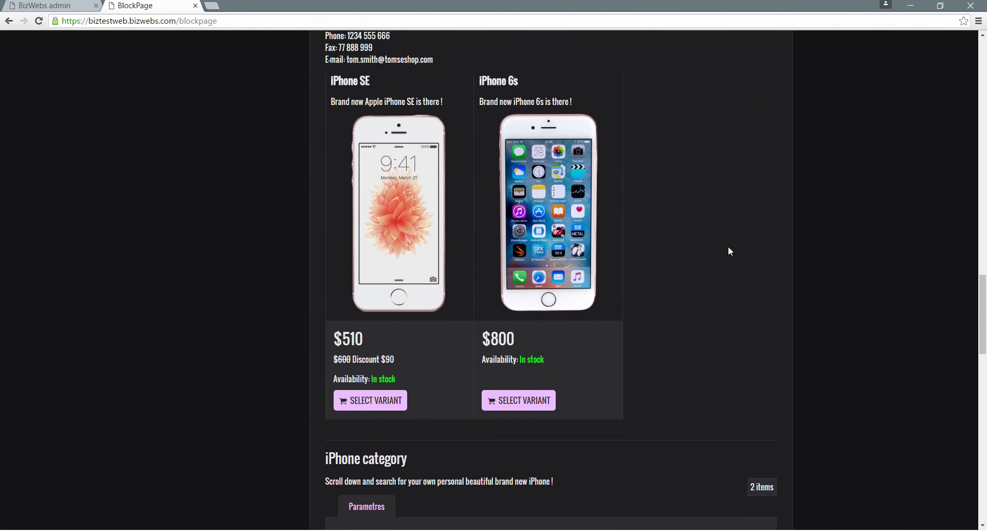
Back in the BizWebs admin, review the Show selected categories block's categories and block settings, and save the block.
{"action": "left_click", "coordinate": [35, 5]}
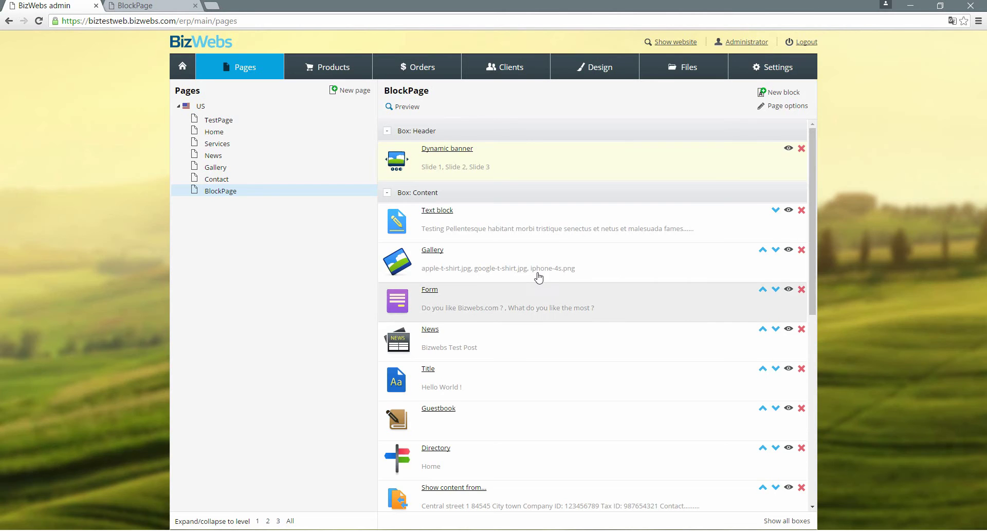
{"action": "scroll", "coordinate": [544, 264], "scroll_direction": "down", "scroll_amount": 5}
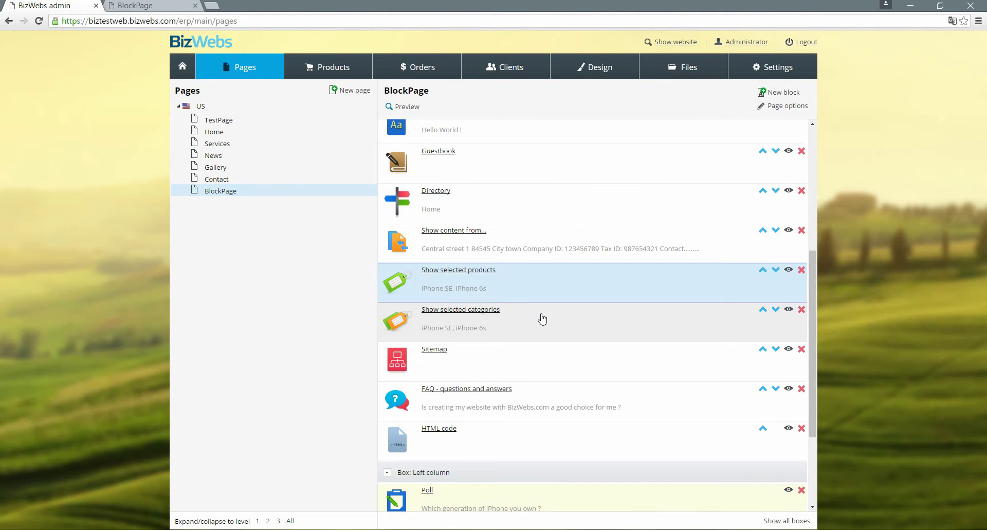
{"action": "left_click", "coordinate": [542, 318]}
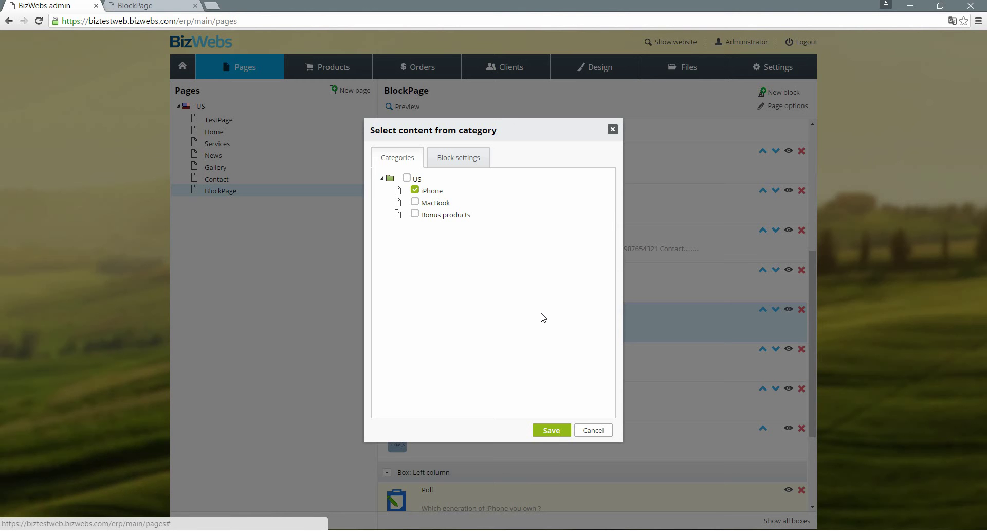
{"action": "left_click", "coordinate": [473, 163]}
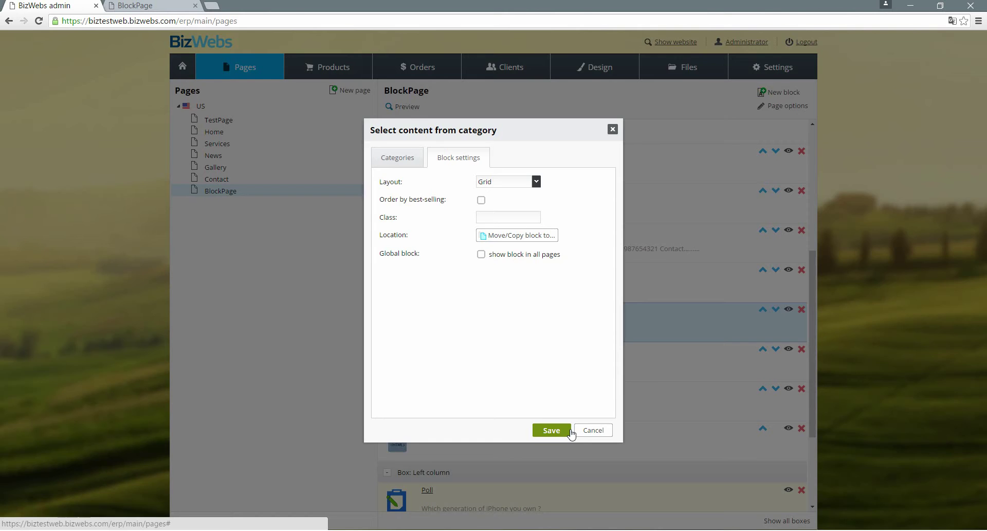
{"action": "left_click", "coordinate": [553, 432]}
On the live BlockPage, examine the iPhone category block with its filters and products, and the sitemap below it.
{"action": "left_click", "coordinate": [109, 5]}
{"action": "scroll", "coordinate": [694, 343], "scroll_direction": "down", "scroll_amount": 8}
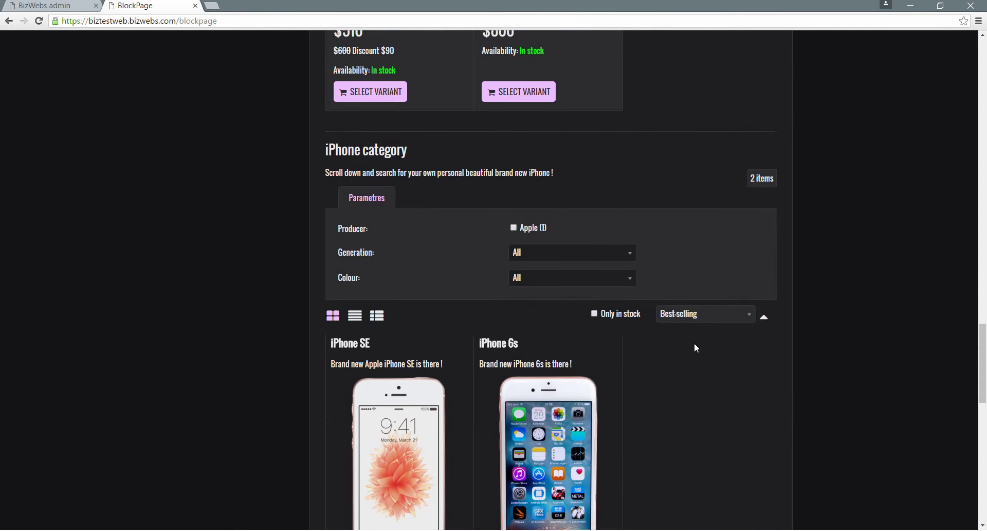
{"action": "scroll", "coordinate": [462, 418], "scroll_direction": "up", "scroll_amount": 1}
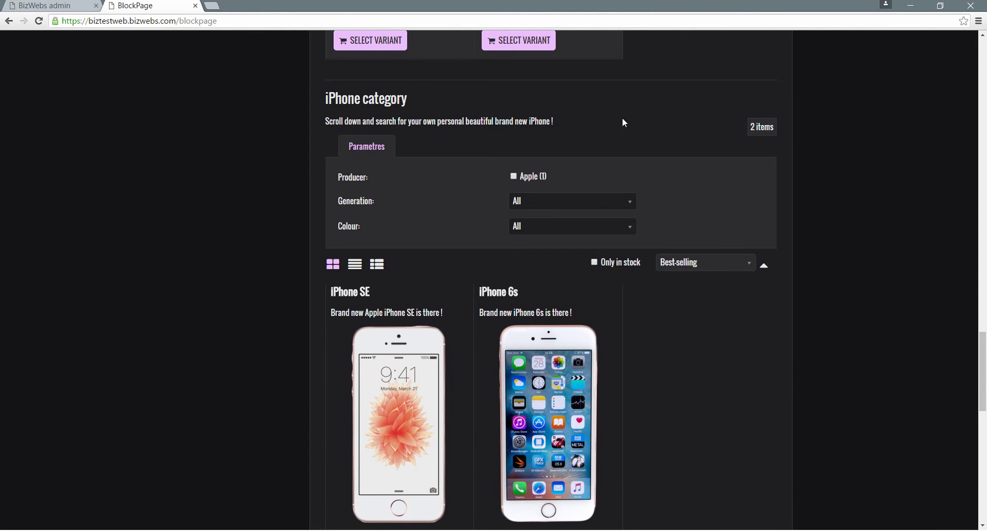
{"action": "scroll", "coordinate": [755, 204], "scroll_direction": "down", "scroll_amount": 7}
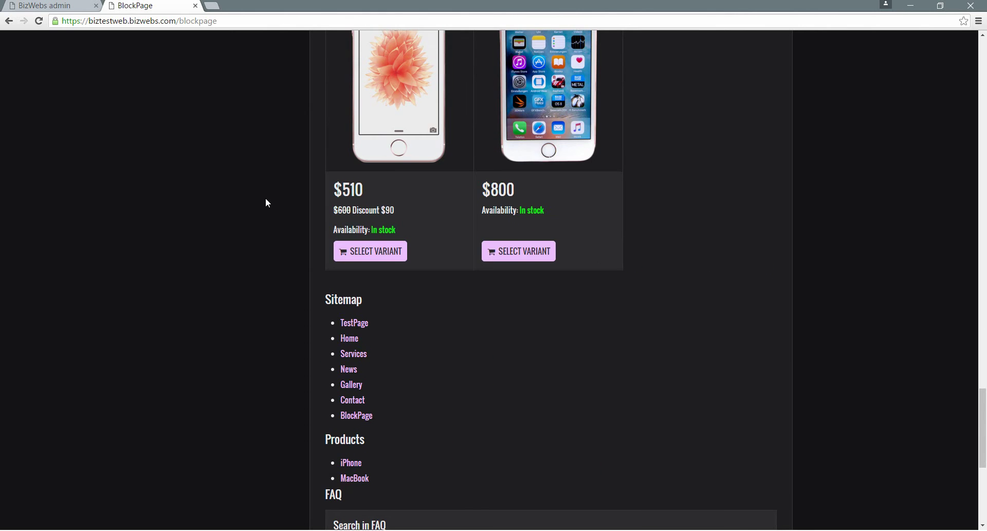
Compare the Sitemap block in the BizWebs admin with the sitemap shown on the live BlockPage, and view the FAQ section below it.
{"action": "left_click", "coordinate": [83, 5]}
{"action": "scroll", "coordinate": [620, 377], "scroll_direction": "down", "scroll_amount": 2}
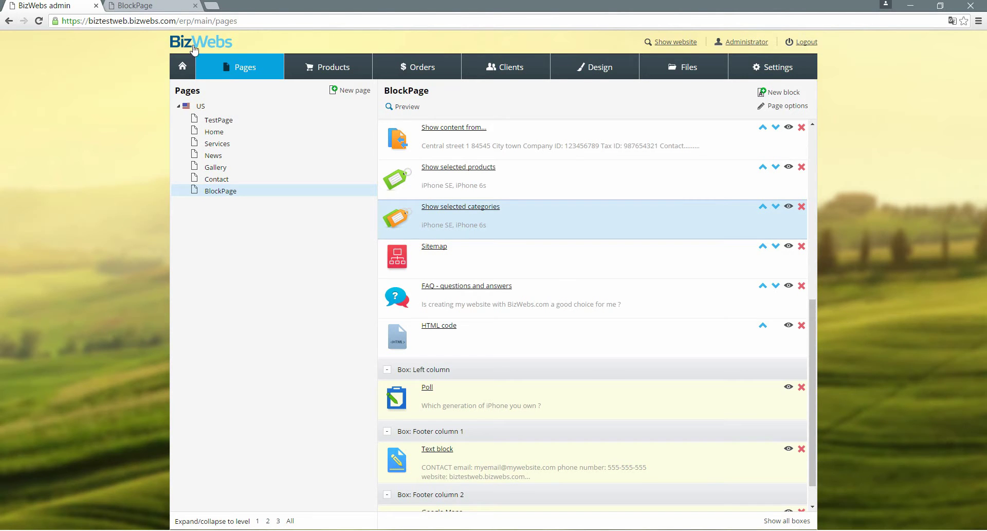
{"action": "left_click", "coordinate": [172, 6]}
{"action": "scroll", "coordinate": [520, 312], "scroll_direction": "down", "scroll_amount": 1}
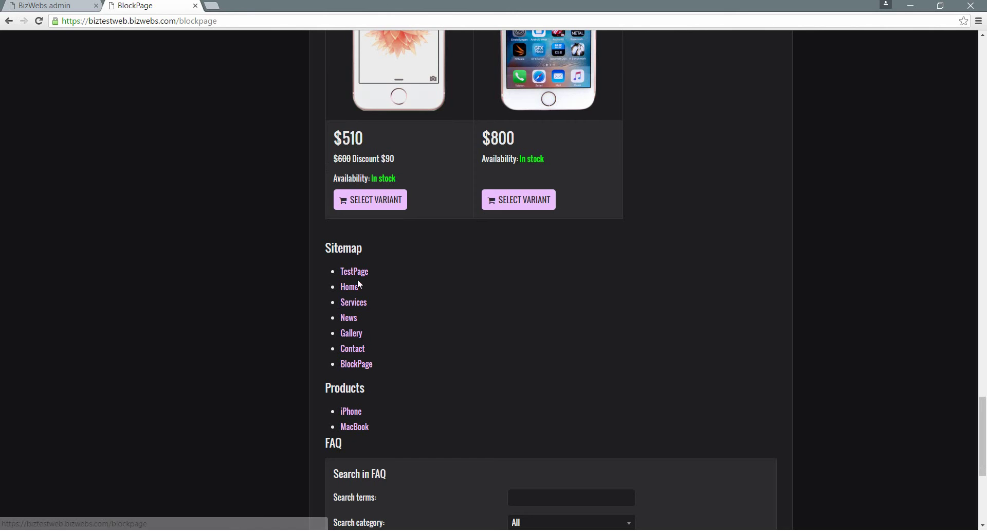
{"action": "scroll", "coordinate": [498, 397], "scroll_direction": "down", "scroll_amount": 2}
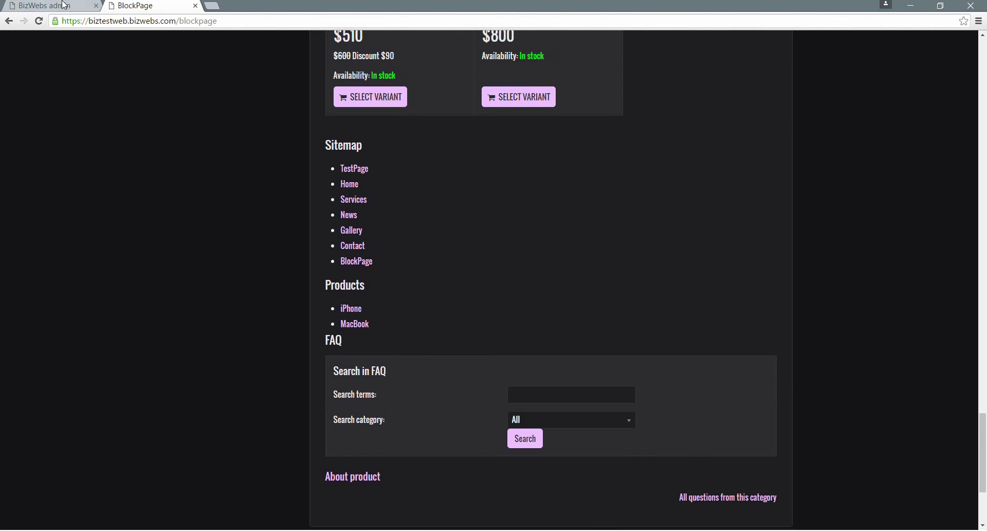
In the BizWebs admin, open the FAQ block's question about creating a website with BizWebs.com, review its answer, and save the question.
{"action": "left_click", "coordinate": [64, 5]}
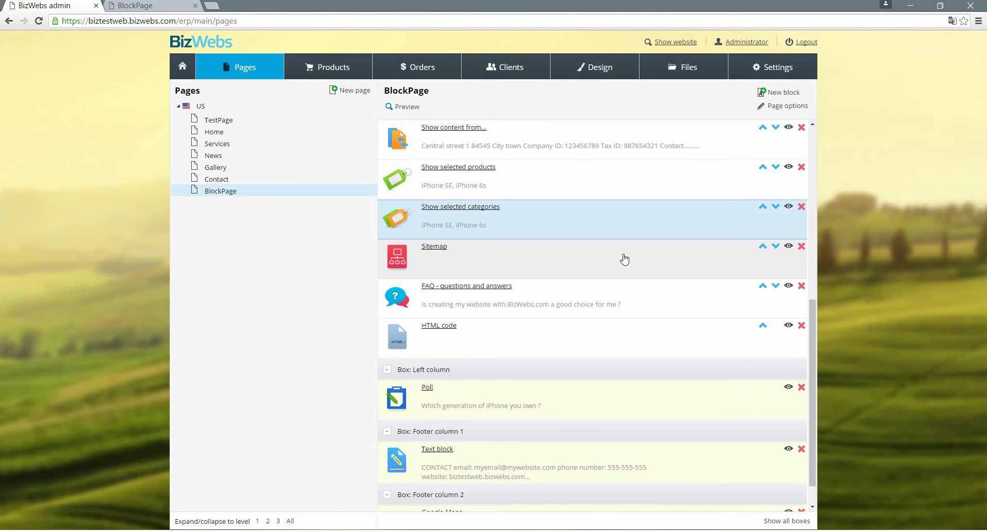
{"action": "scroll", "coordinate": [624, 259], "scroll_direction": "down", "scroll_amount": 1}
{"action": "left_click", "coordinate": [560, 268]}
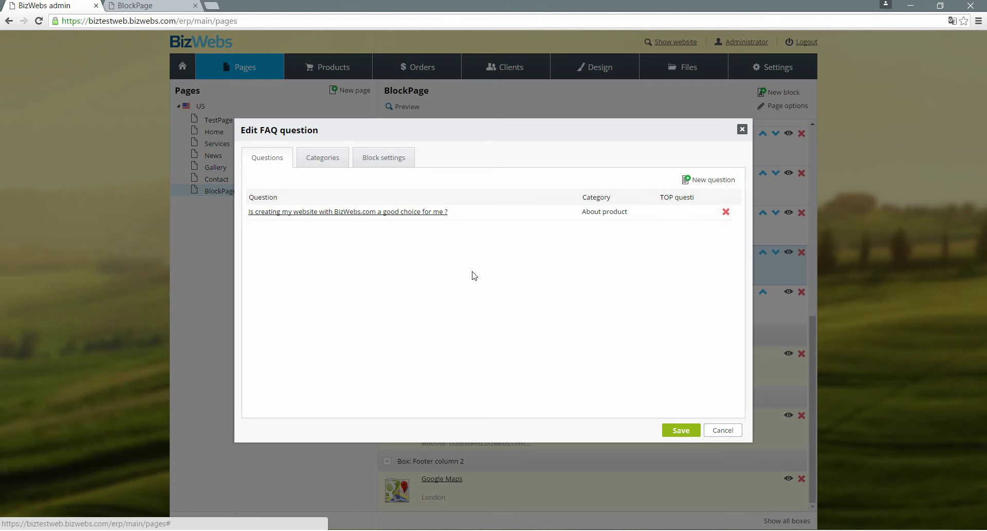
{"action": "left_click", "coordinate": [427, 211]}
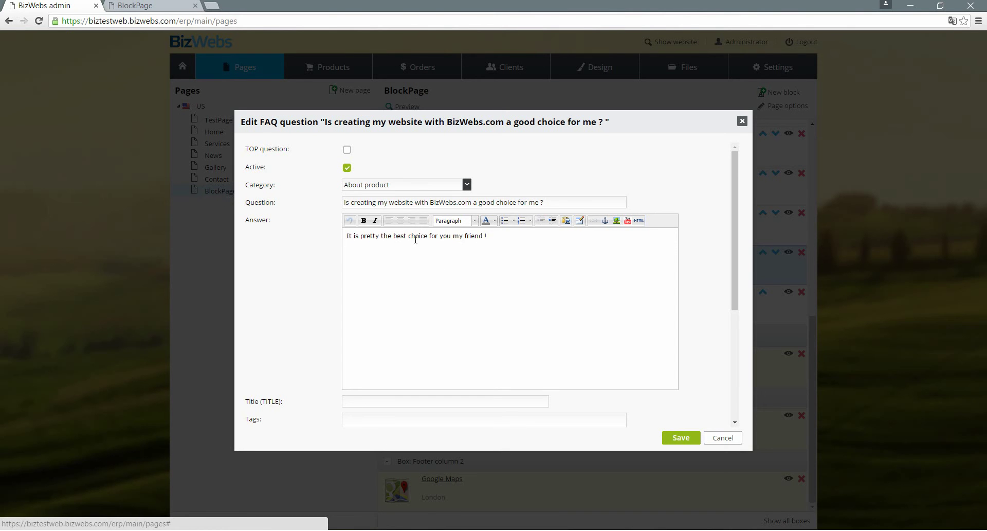
{"action": "left_click", "coordinate": [688, 437]}
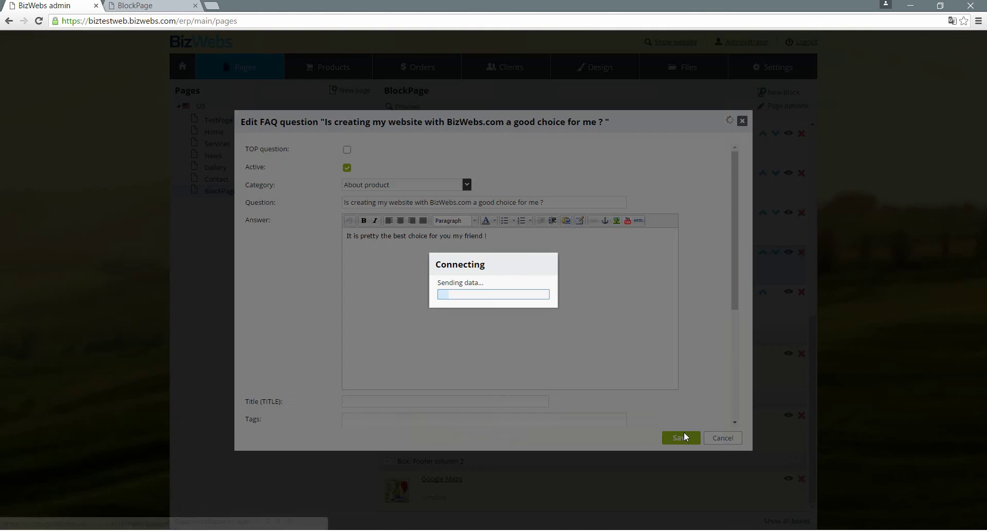
Review the FAQ block's categories and block settings, and save the block.
{"action": "left_click", "coordinate": [331, 152]}
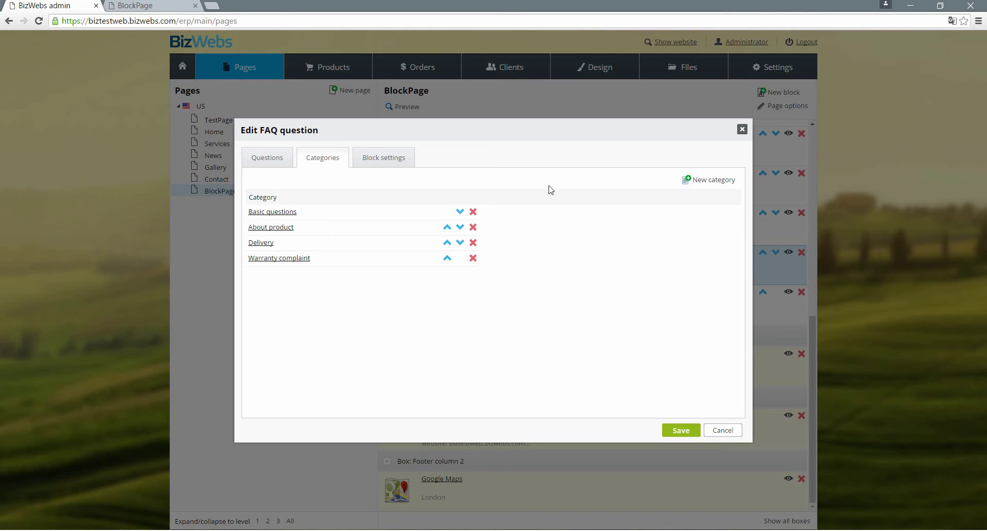
{"action": "left_click", "coordinate": [387, 156]}
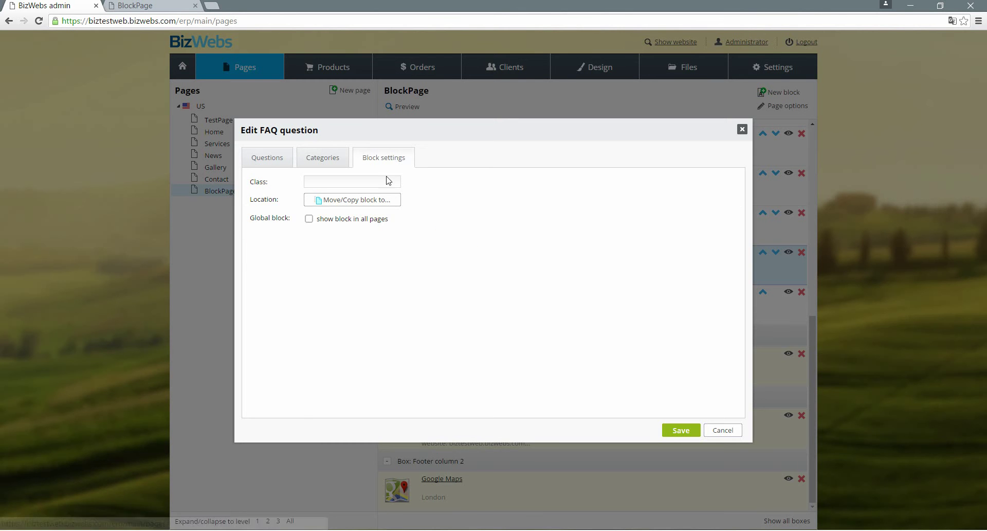
{"action": "left_click", "coordinate": [679, 429]}
On the live BlockPage, search the FAQ within the About product category.
{"action": "left_click", "coordinate": [135, 5]}
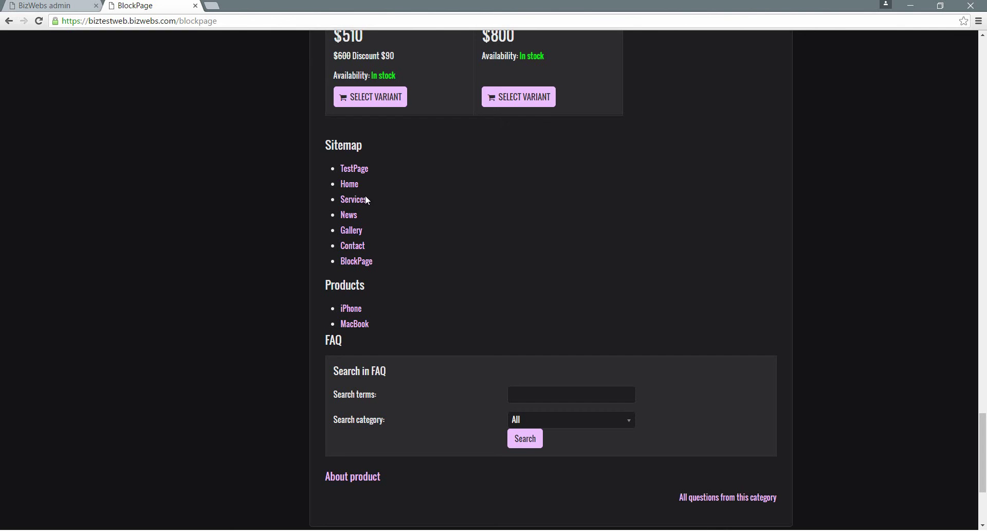
{"action": "scroll", "coordinate": [635, 301], "scroll_direction": "down", "scroll_amount": 1}
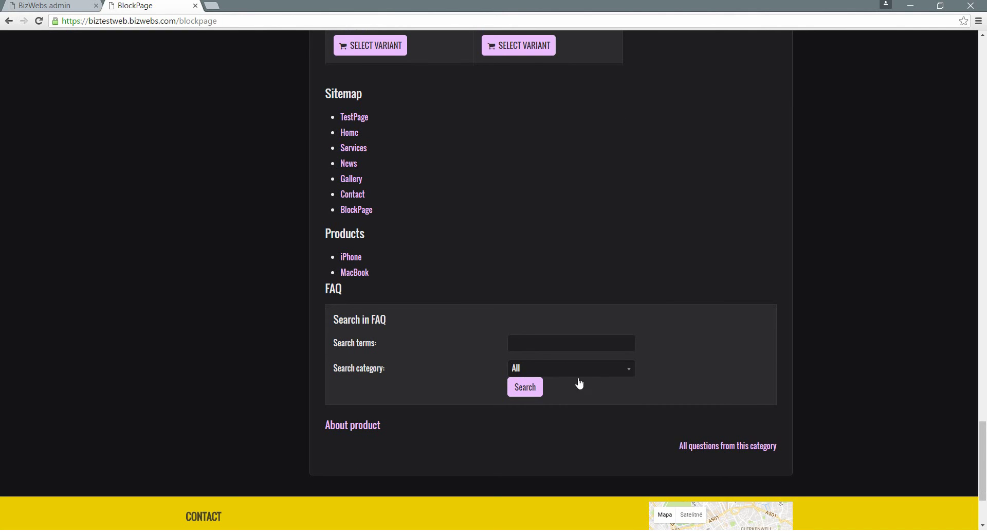
{"action": "left_click", "coordinate": [599, 371]}
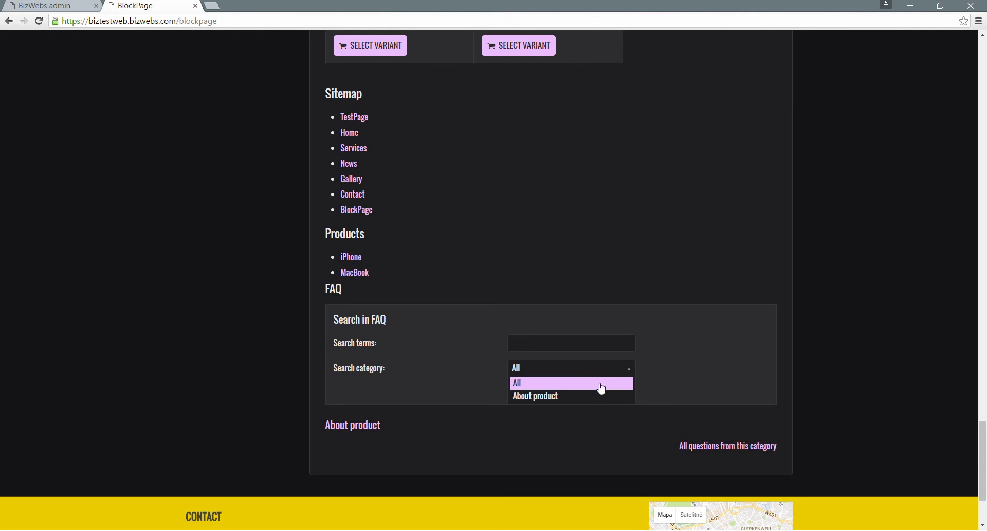
{"action": "left_click", "coordinate": [604, 395]}
{"action": "left_click", "coordinate": [536, 392]}
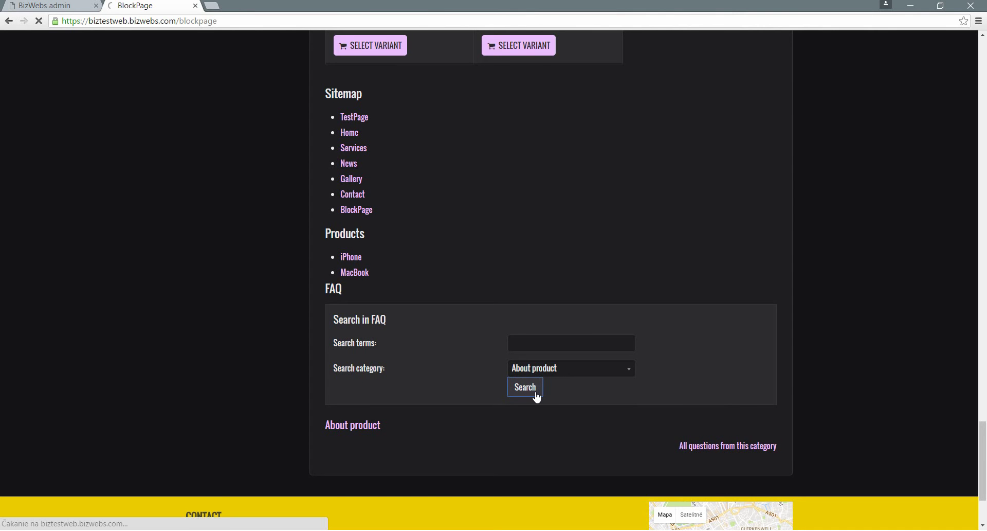
Open the BizWebs.com question from the FAQ search results, read its answer, and return to BlockPage.
{"action": "scroll", "coordinate": [645, 367], "scroll_direction": "down", "scroll_amount": 6}
{"action": "scroll", "coordinate": [645, 366], "scroll_direction": "down", "scroll_amount": 20}
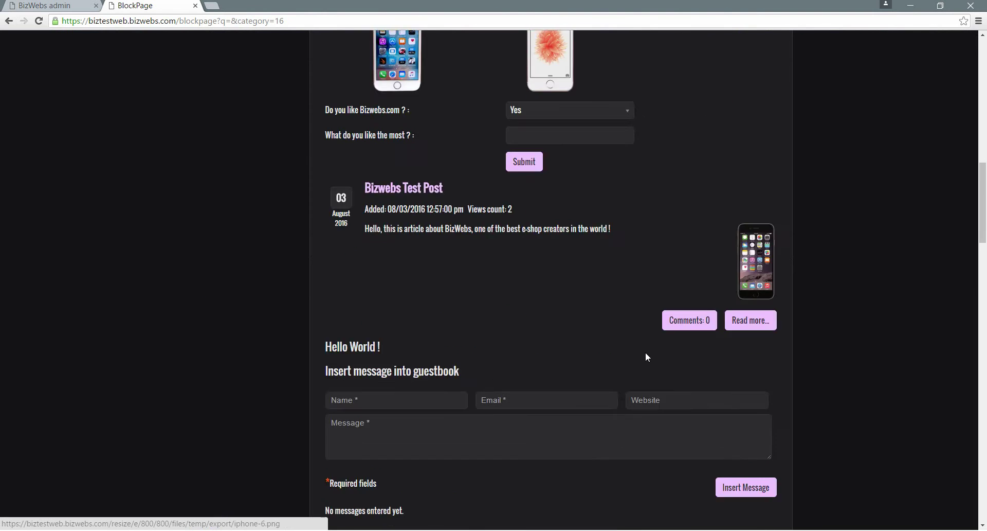
{"action": "scroll", "coordinate": [646, 356], "scroll_direction": "down", "scroll_amount": 11}
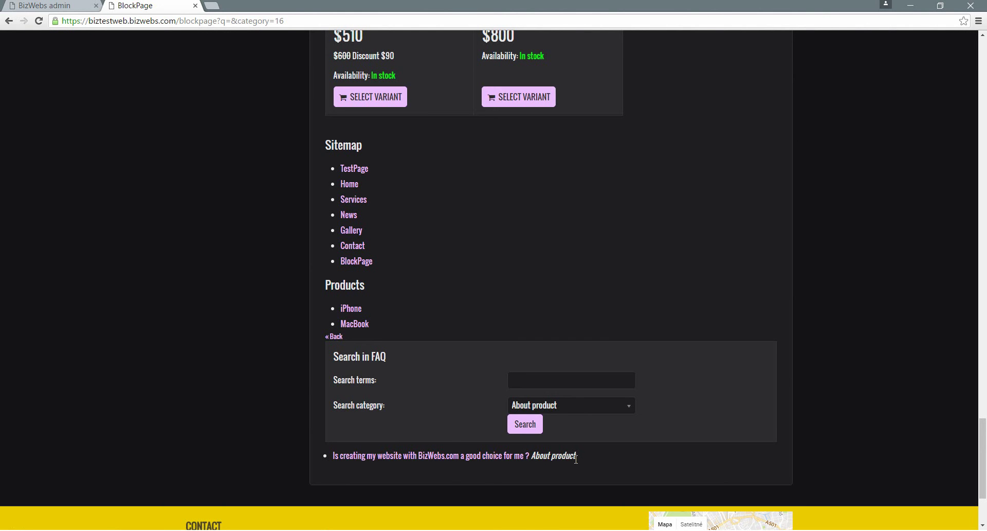
{"action": "left_click", "coordinate": [458, 456]}
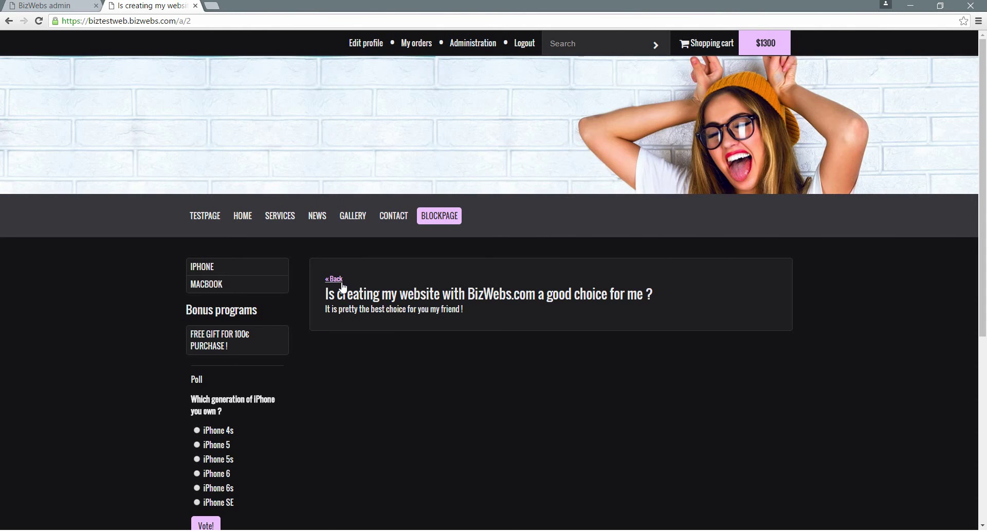
{"action": "left_click", "coordinate": [339, 280]}
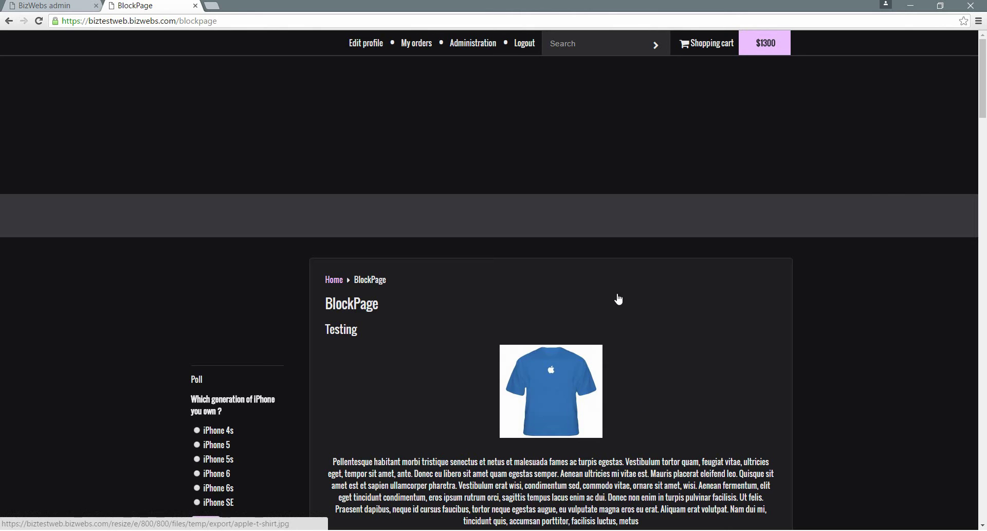
Locate the Dynamic banner block in the BizWebs admin's header box and examine the banner at the head of the live BlockPage.
{"action": "scroll", "coordinate": [614, 303], "scroll_direction": "down", "scroll_amount": 10}
{"action": "scroll", "coordinate": [603, 302], "scroll_direction": "down", "scroll_amount": 5}
{"action": "scroll", "coordinate": [606, 300], "scroll_direction": "up", "scroll_amount": 7}
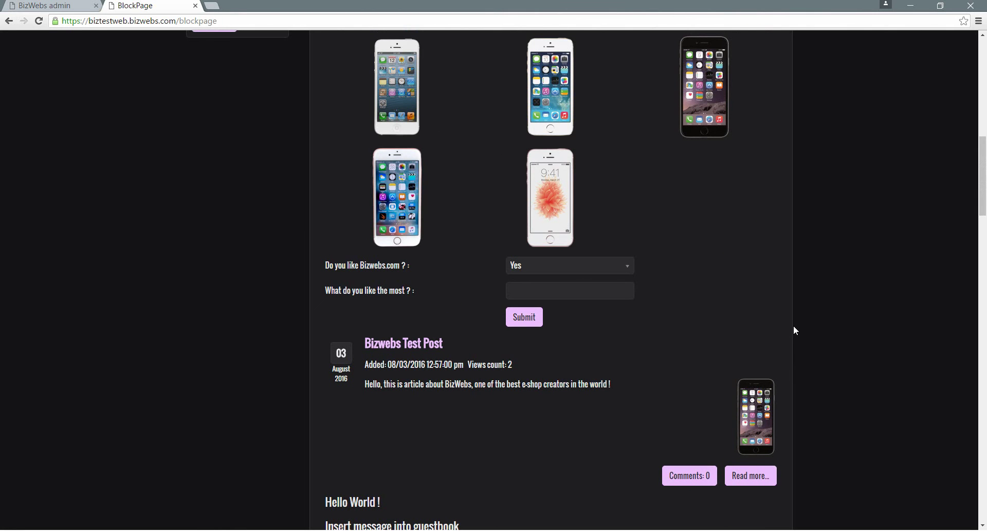
{"action": "left_click", "coordinate": [51, 5]}
{"action": "scroll", "coordinate": [441, 287], "scroll_direction": "down", "scroll_amount": 3}
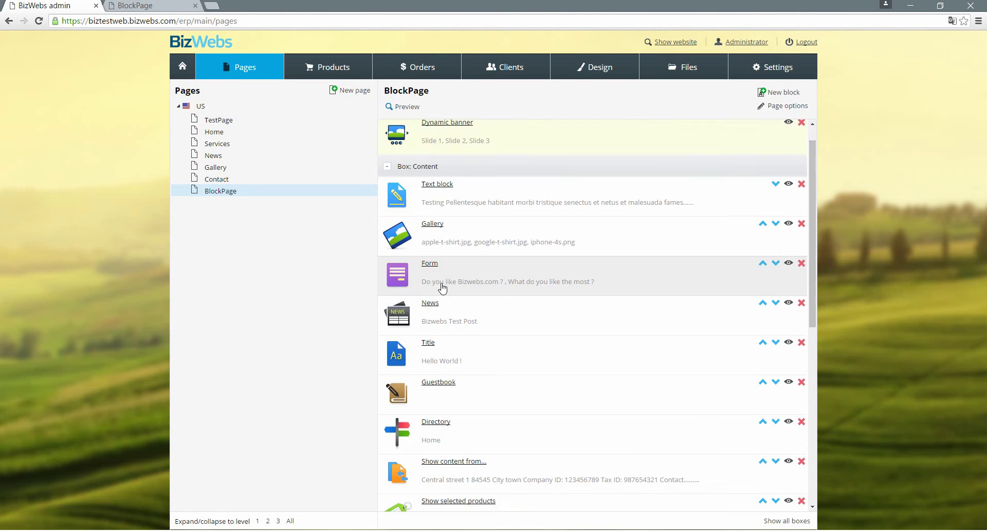
{"action": "scroll", "coordinate": [462, 293], "scroll_direction": "up", "scroll_amount": 3}
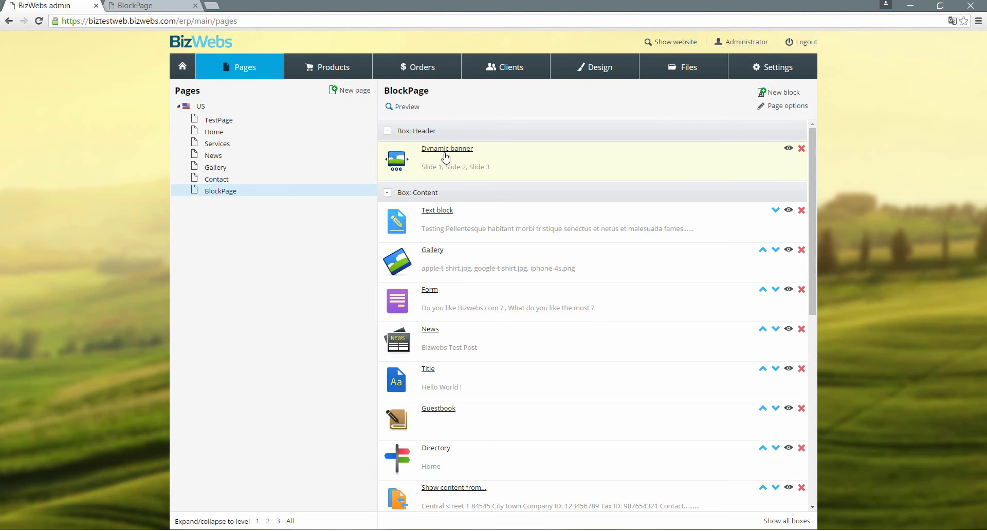
{"action": "left_click", "coordinate": [146, 5]}
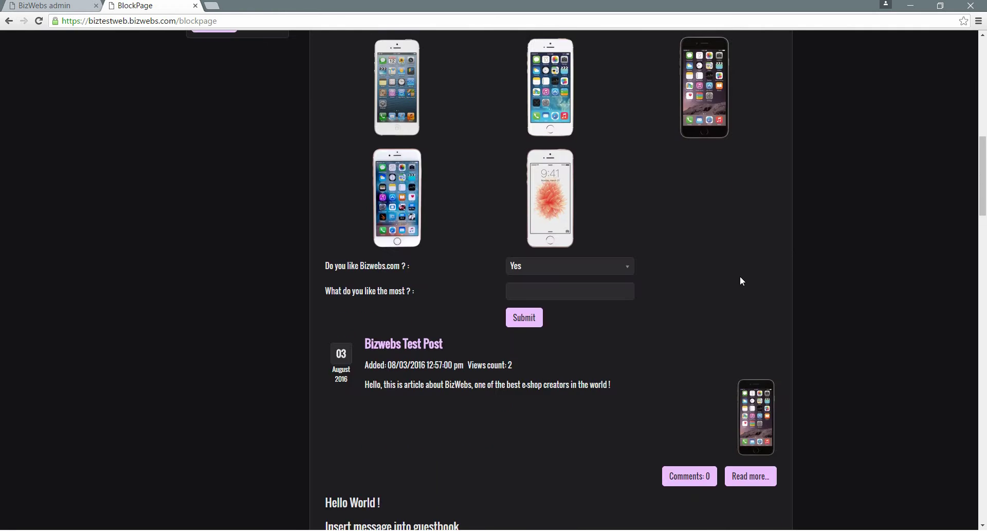
{"action": "scroll", "coordinate": [739, 275], "scroll_direction": "up", "scroll_amount": 10}
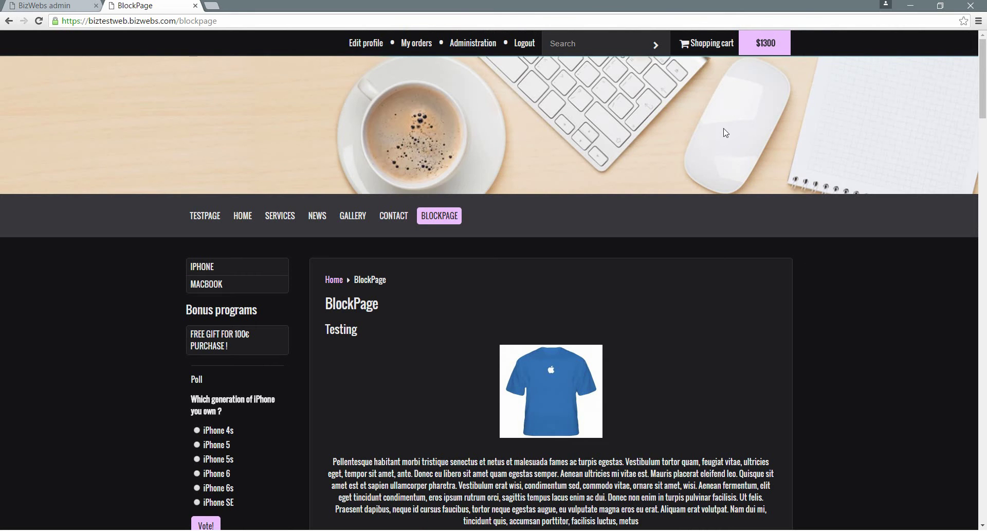
In the BizWebs admin, add a frame titled Slide 4 to the dynamic banner, with redirect None and gallery image 012_e.jpg.
{"action": "left_click", "coordinate": [30, 5]}
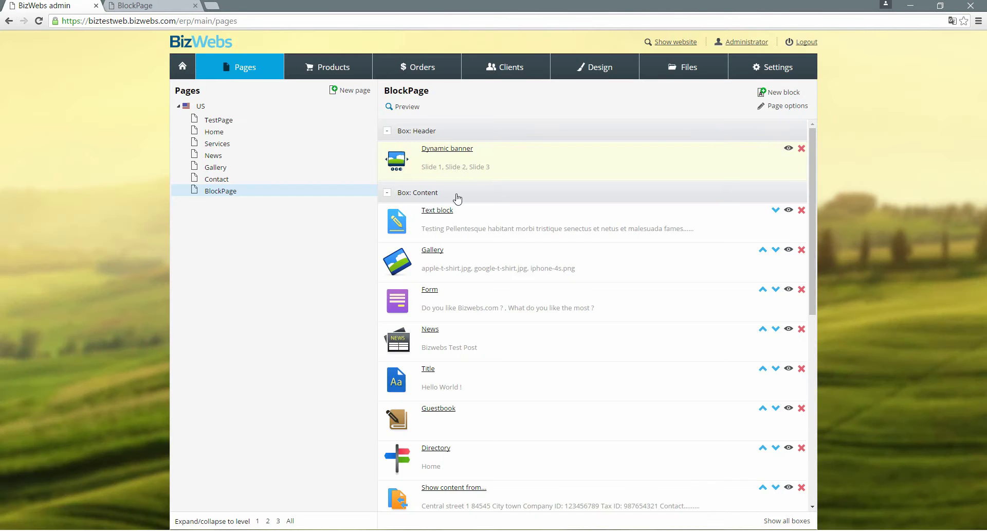
{"action": "left_click", "coordinate": [458, 159]}
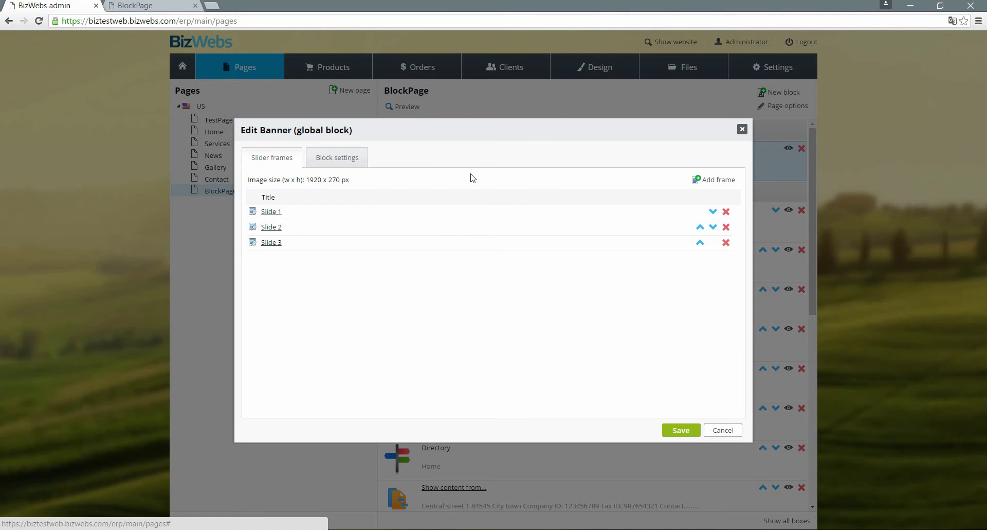
{"action": "left_click", "coordinate": [718, 180]}
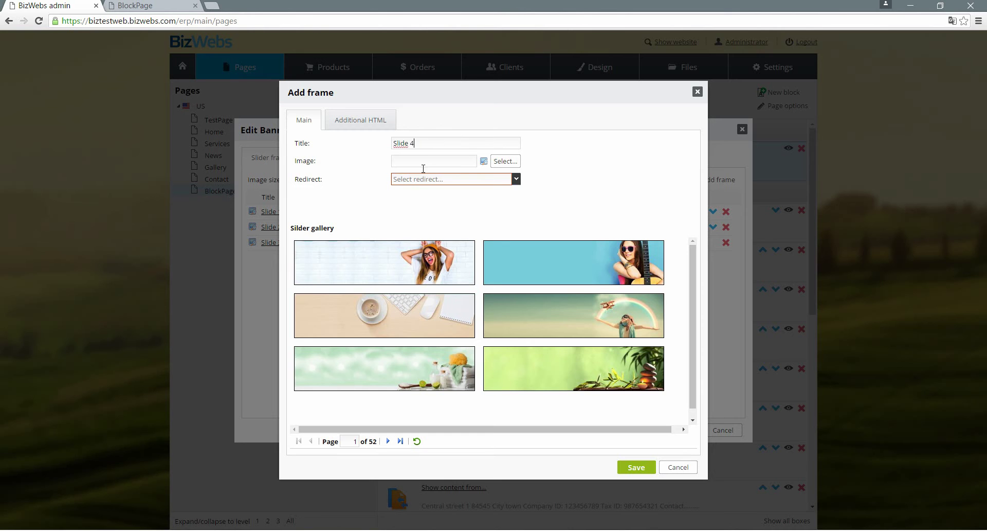
{"action": "left_click", "coordinate": [506, 181]}
{"action": "left_click", "coordinate": [488, 192]}
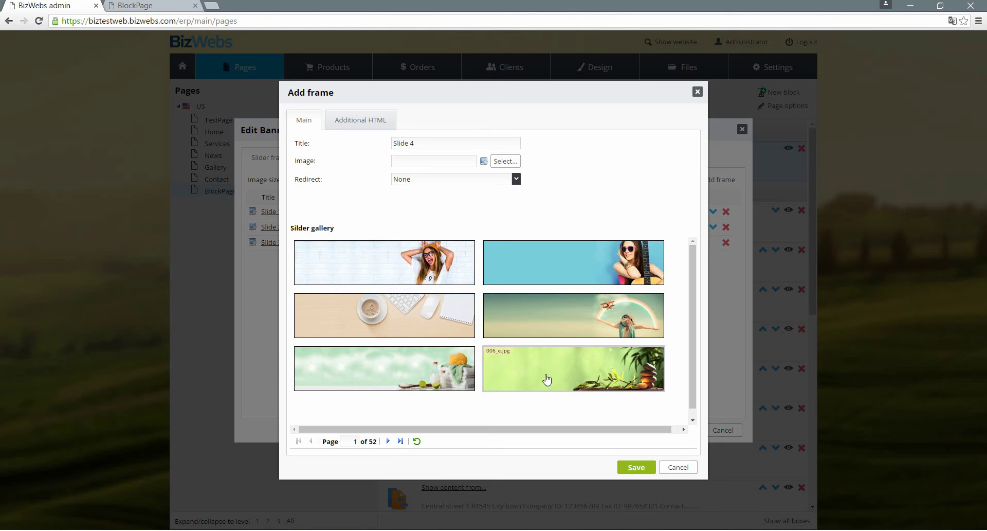
{"action": "left_click", "coordinate": [387, 441]}
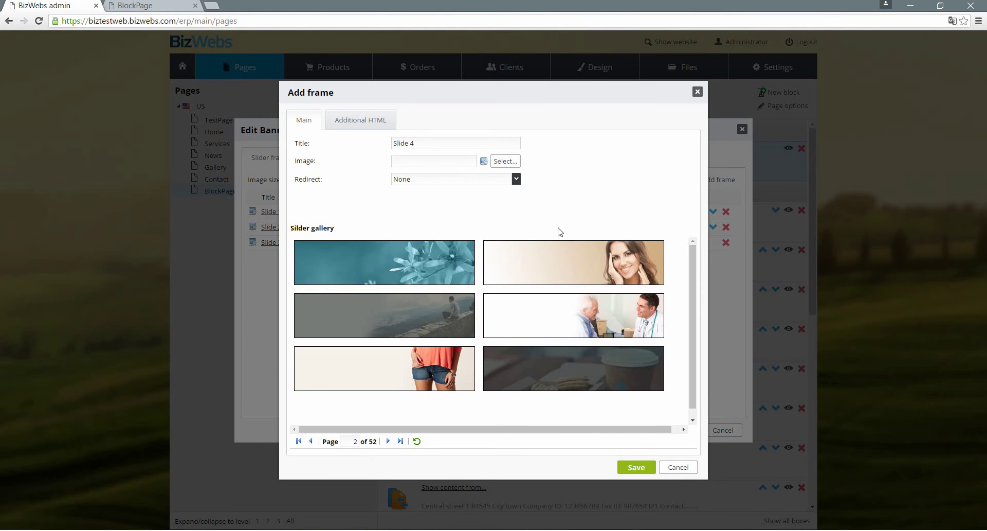
{"action": "left_click", "coordinate": [559, 379]}
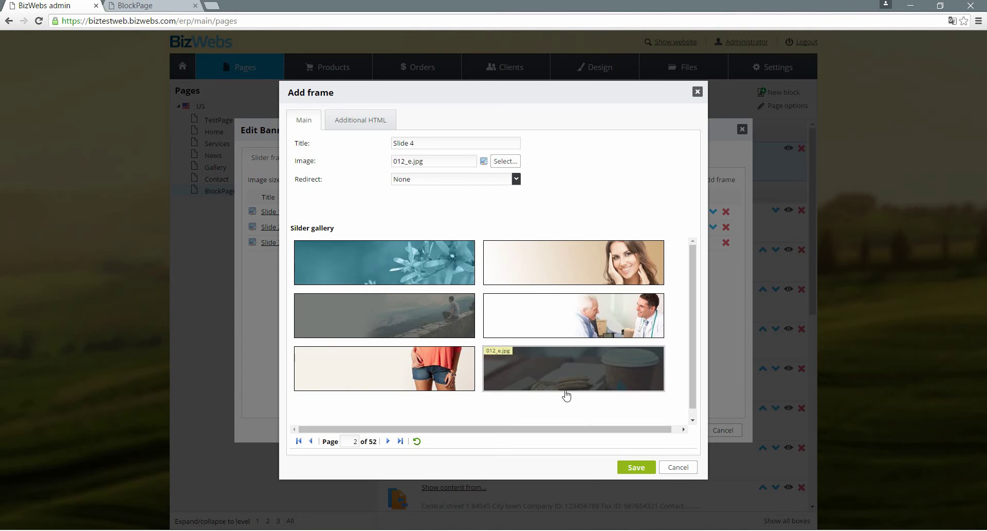
{"action": "left_click", "coordinate": [631, 466]}
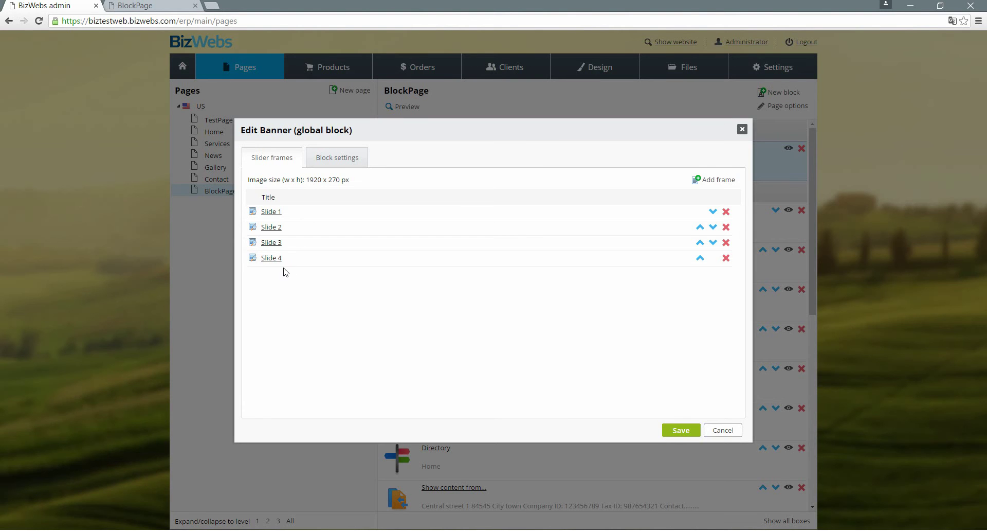
Set the banner's theme to Arrows and review the effect options, keeping Slide left.
{"action": "left_click", "coordinate": [360, 163]}
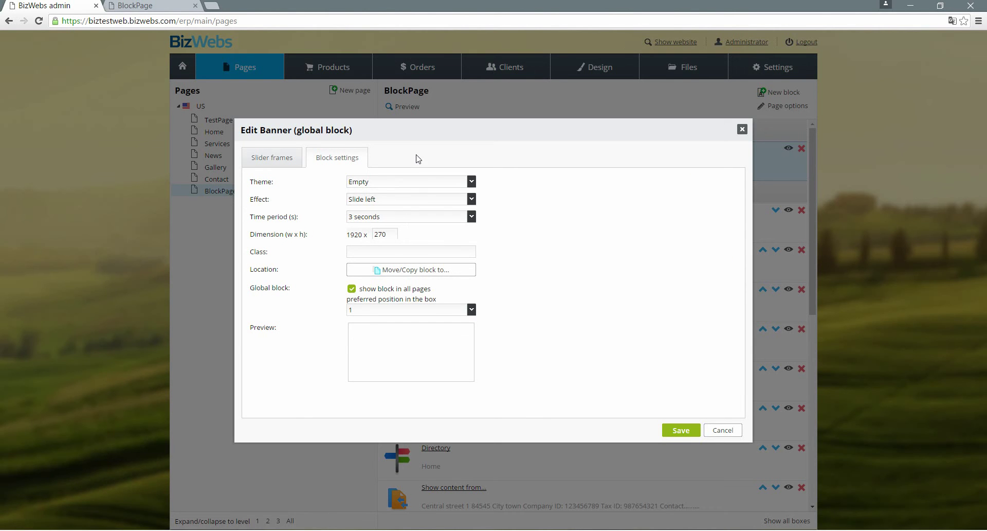
{"action": "left_click", "coordinate": [432, 183]}
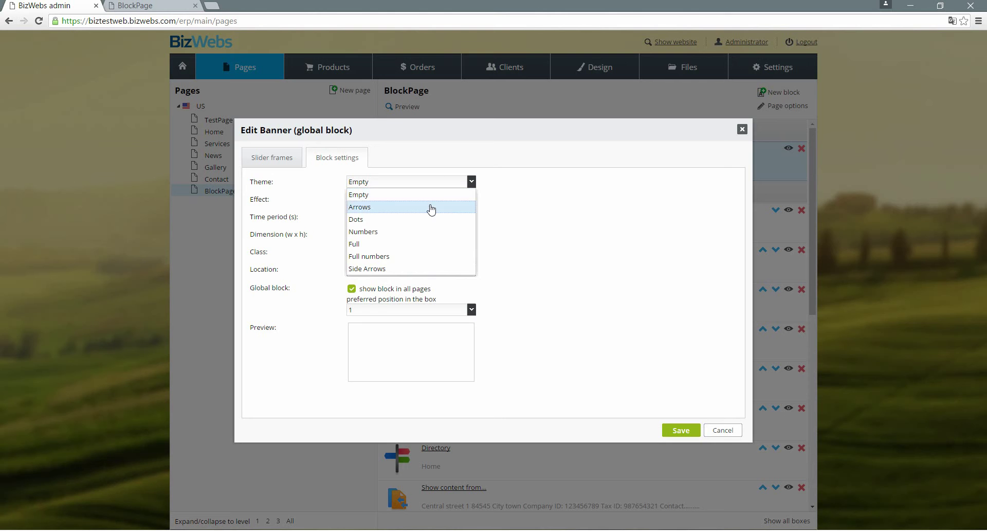
{"action": "left_click", "coordinate": [430, 207]}
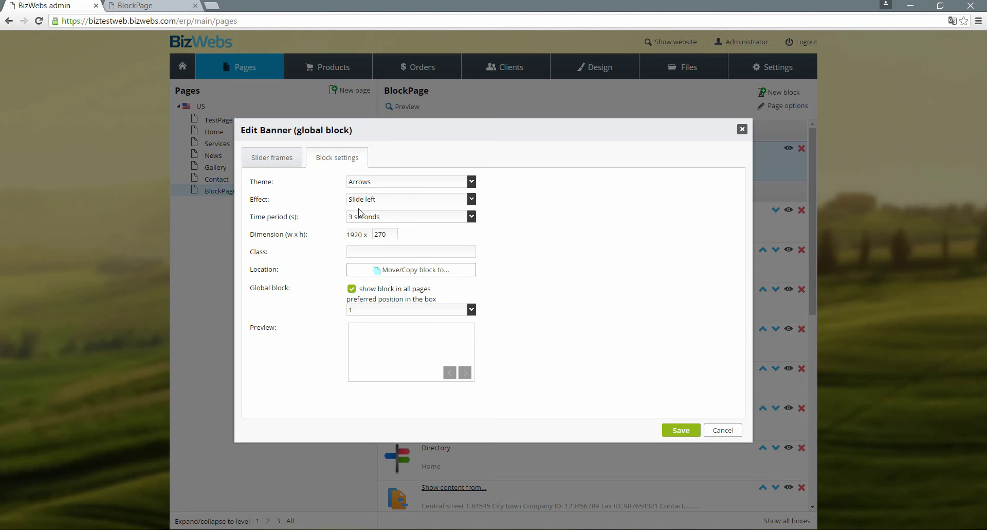
{"action": "left_click", "coordinate": [421, 203]}
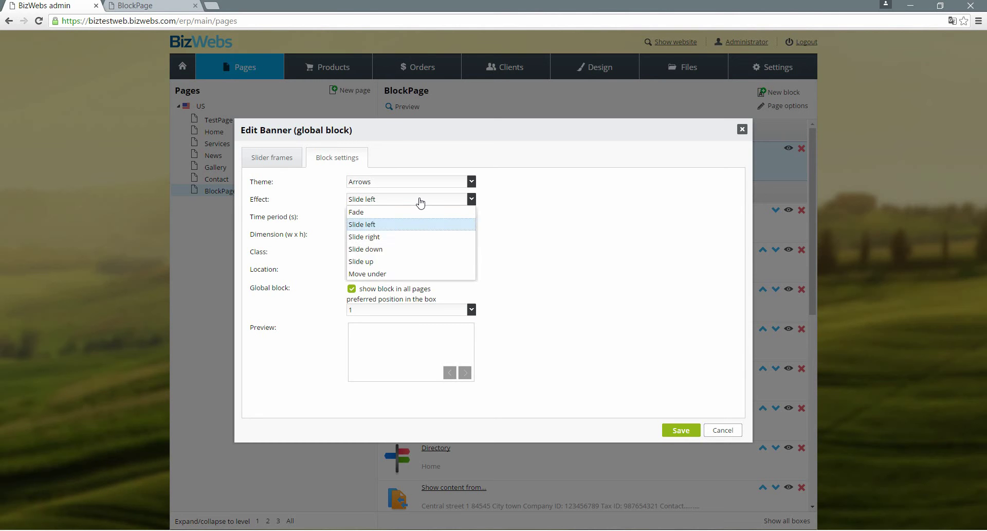
{"action": "left_click", "coordinate": [421, 202]}
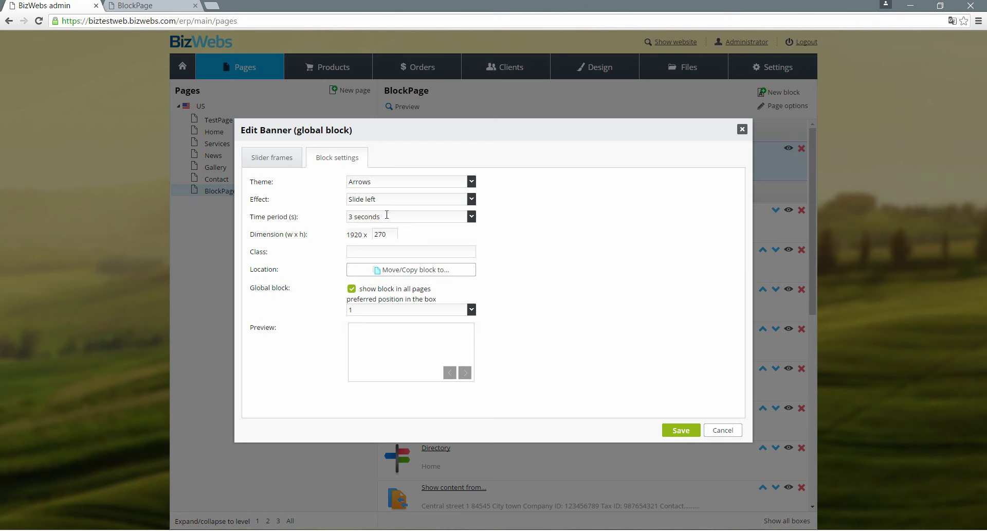
Try to save the banner with a time period of 1.
{"action": "left_click_drag", "start_coordinate": [381, 216], "coordinate": [335, 222]}
{"action": "type", "text": "1"}
{"action": "left_click", "coordinate": [681, 432]}
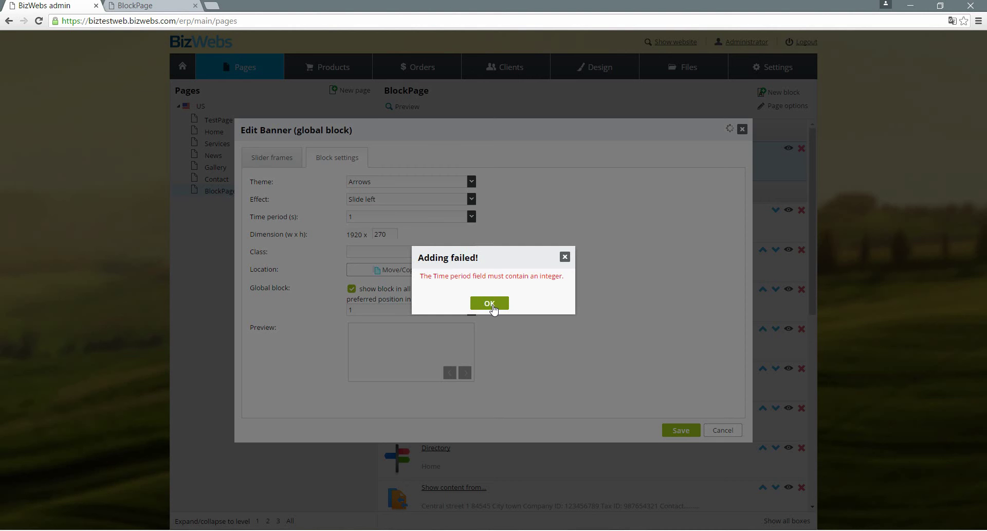
{"action": "left_click", "coordinate": [489, 304]}
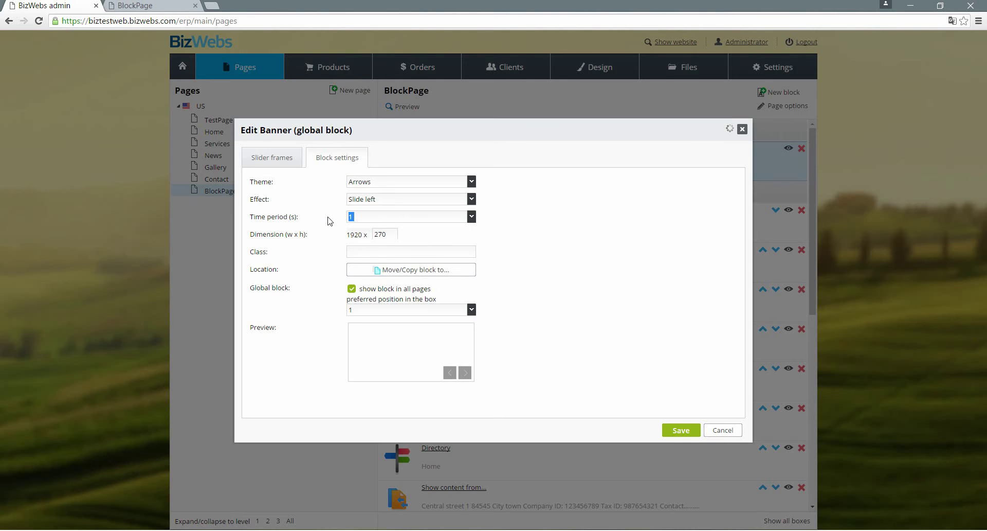
Set the banner's time period to 5 seconds and save the block.
{"action": "type", "text": "5 seconds"}
{"action": "left_click", "coordinate": [397, 231]}
{"action": "left_click", "coordinate": [691, 432]}
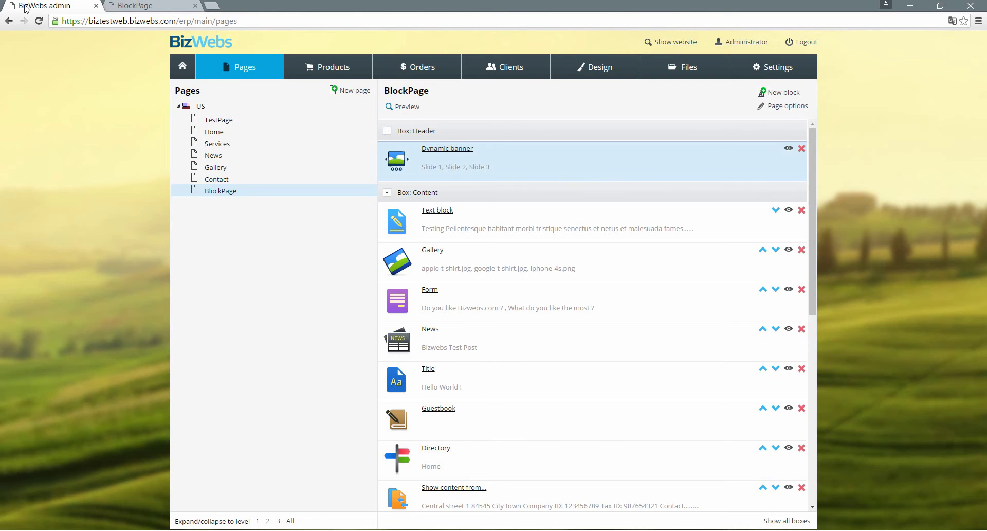
Reload the live BlockPage and advance through the header banner's slides with its arrows.
{"action": "left_click", "coordinate": [129, 6]}
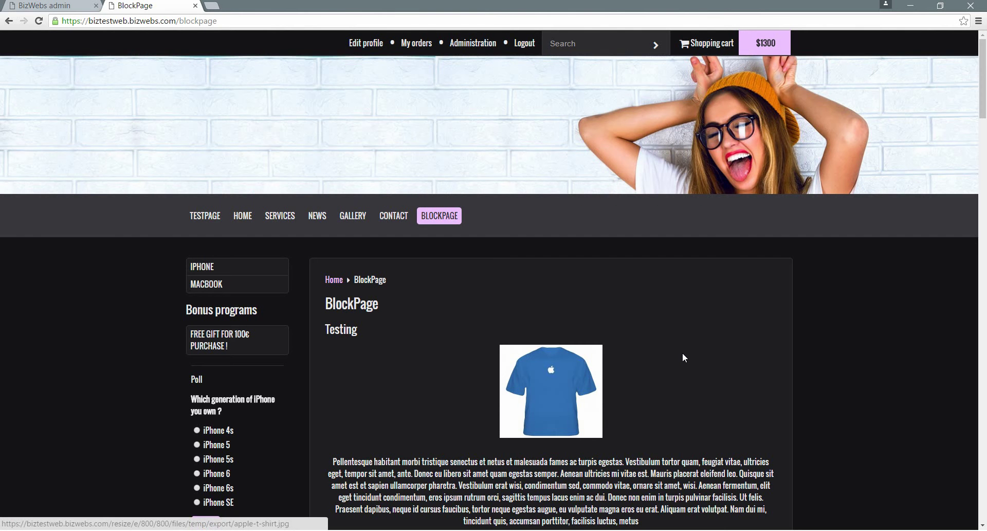
{"action": "key", "text": "F5"}
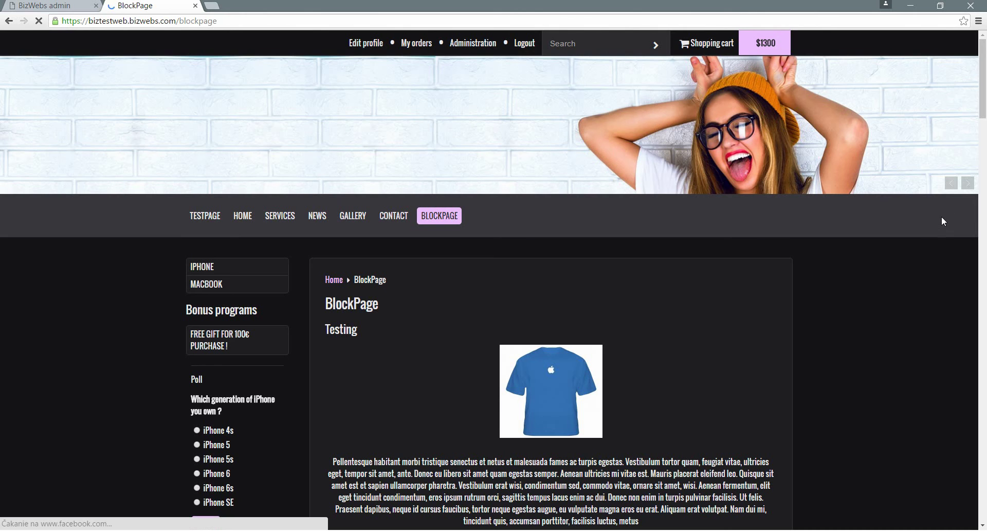
{"action": "left_click", "coordinate": [967, 183]}
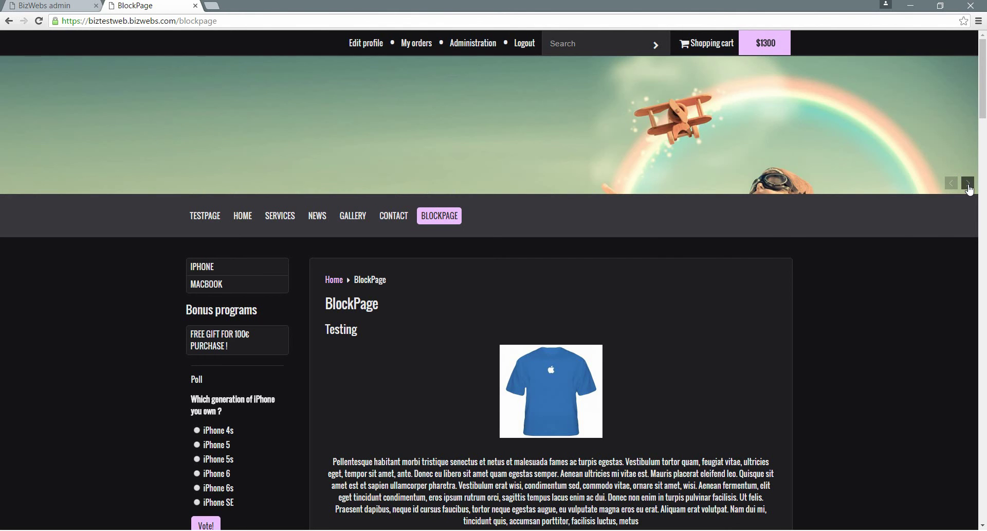
{"action": "left_click", "coordinate": [968, 184]}
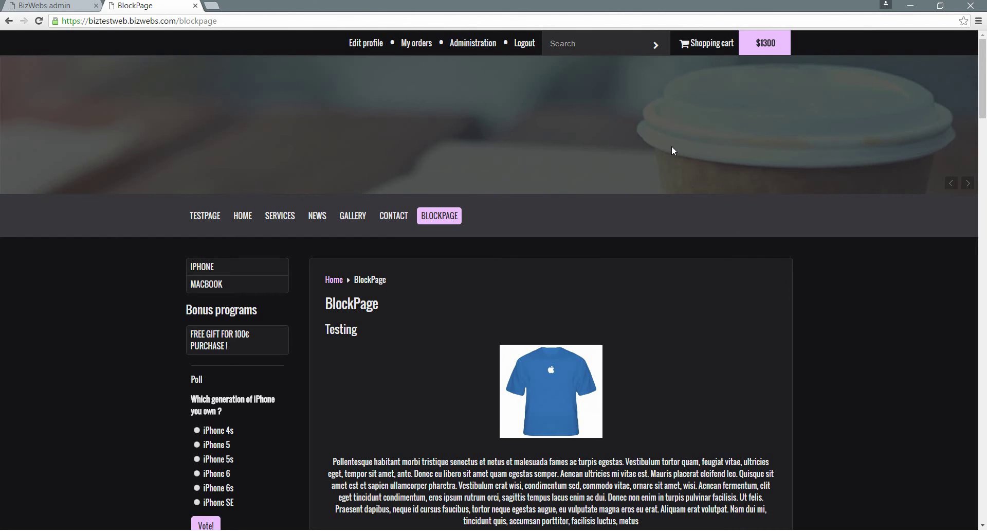
In the BizWebs admin, open the left column's Poll block, review its answers, results and block settings, and save it as is.
{"action": "left_click", "coordinate": [44, 6]}
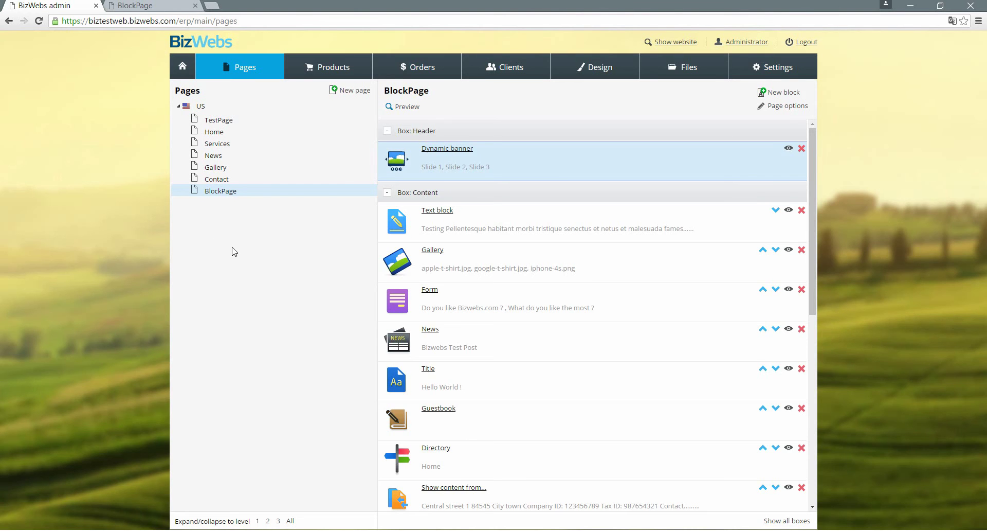
{"action": "scroll", "coordinate": [593, 245], "scroll_direction": "down", "scroll_amount": 6}
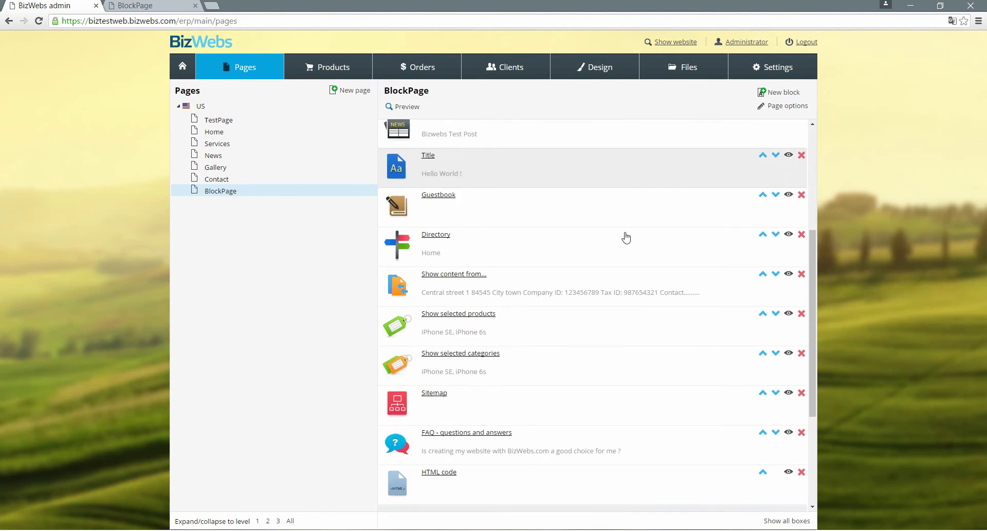
{"action": "scroll", "coordinate": [625, 238], "scroll_direction": "down", "scroll_amount": 1}
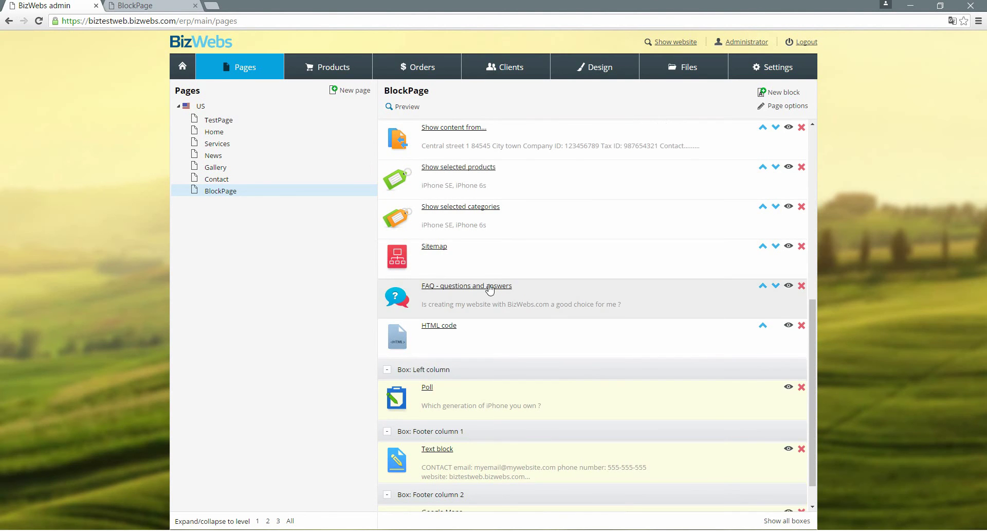
{"action": "left_click", "coordinate": [427, 354]}
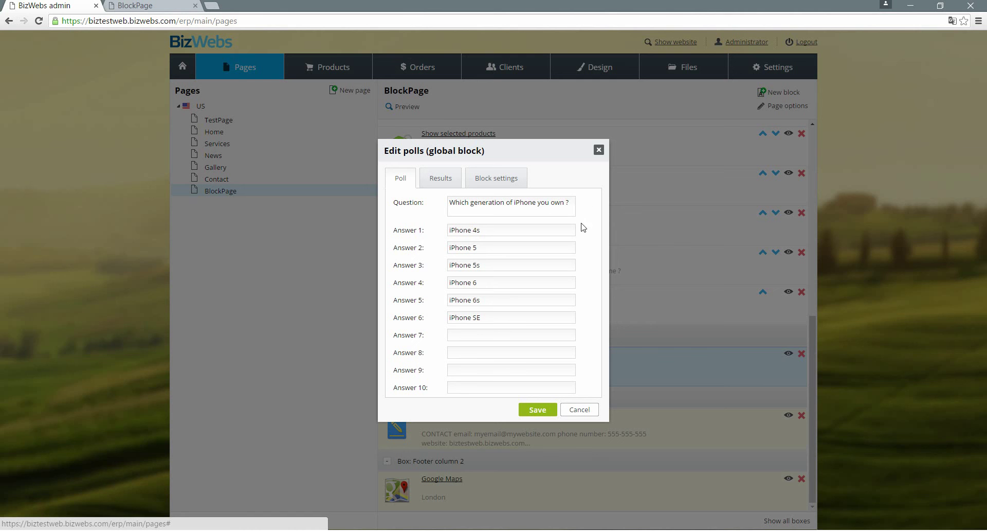
{"action": "left_click", "coordinate": [455, 177]}
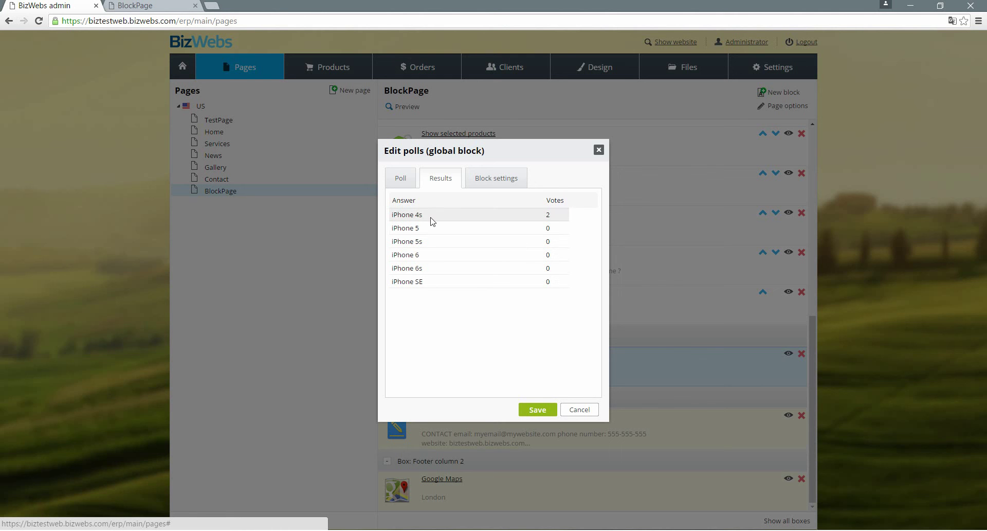
{"action": "left_click", "coordinate": [497, 180]}
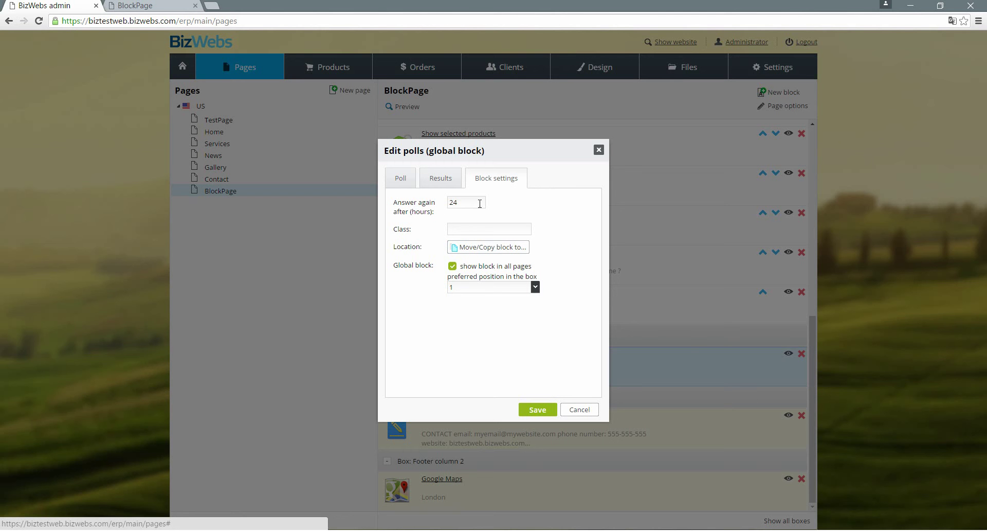
{"action": "left_click", "coordinate": [536, 410]}
On the live BlockPage, vote for iPhone 4s in the poll.
{"action": "key", "text": "ctrl+Tab"}
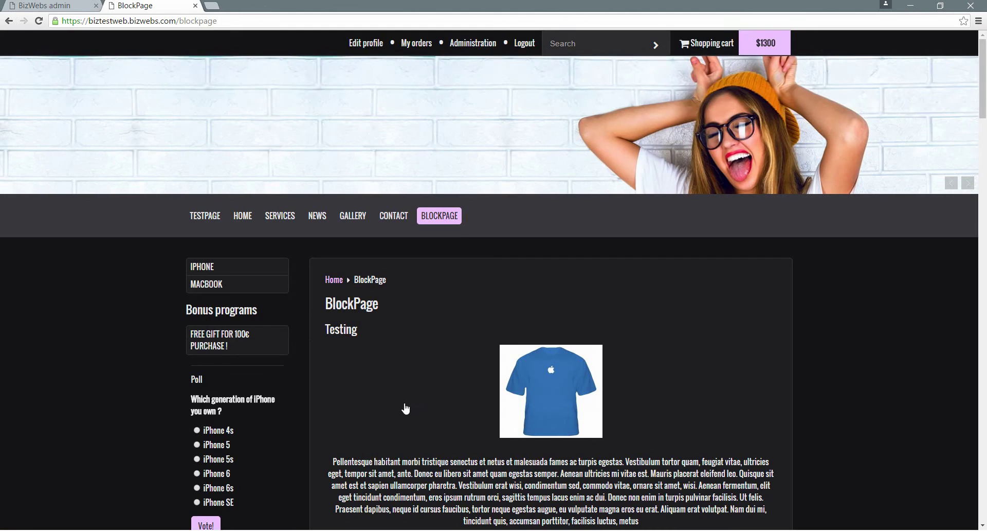
{"action": "scroll", "coordinate": [306, 294], "scroll_direction": "down", "scroll_amount": 3}
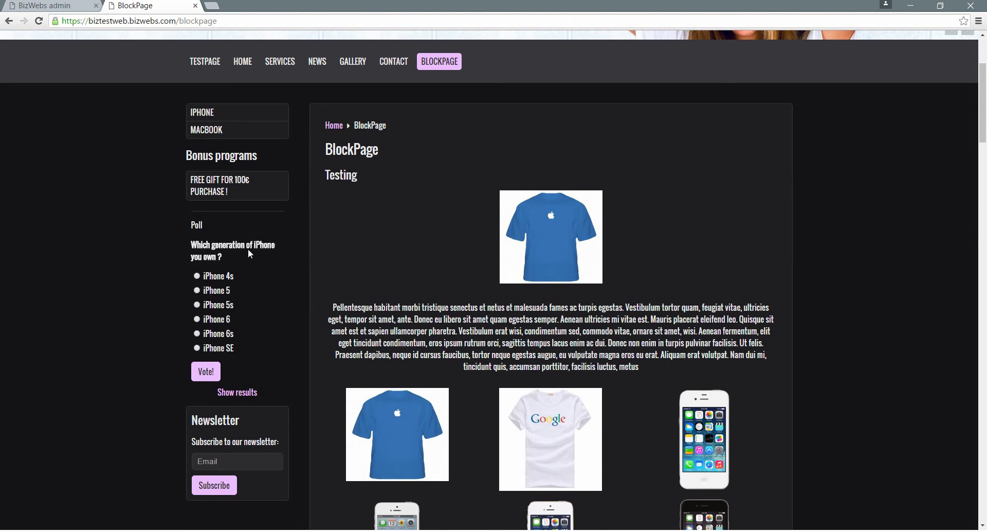
{"action": "left_click", "coordinate": [197, 276]}
{"action": "left_click", "coordinate": [206, 371]}
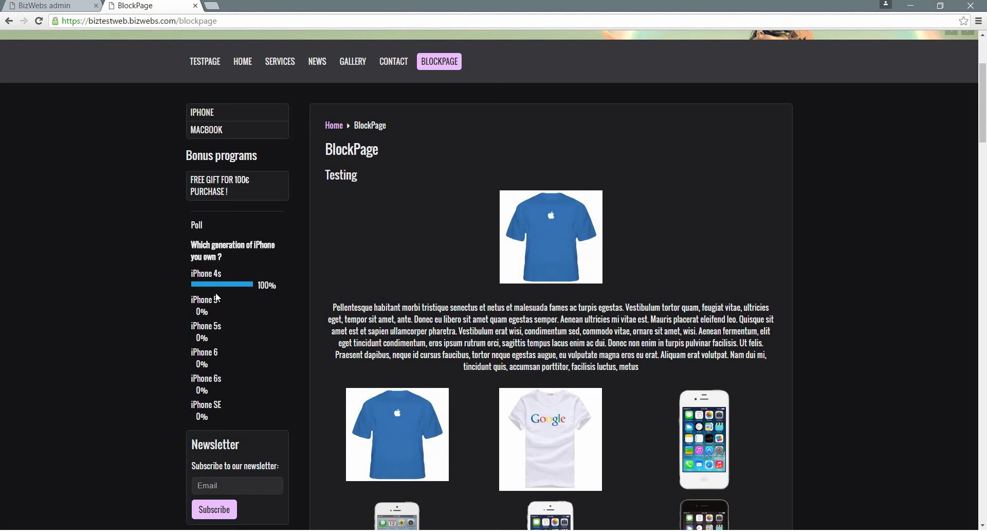
Return to the BizWebs admin, review the widgets available for a new block, and close the selection without adding one.
{"action": "left_click", "coordinate": [3, 5]}
{"action": "scroll", "coordinate": [502, 205], "scroll_direction": "down", "scroll_amount": 5}
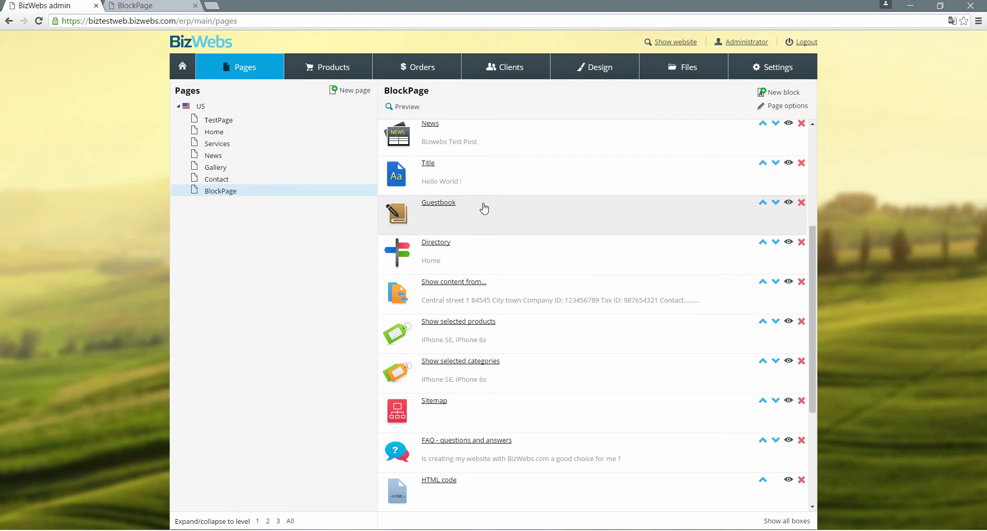
{"action": "scroll", "coordinate": [484, 208], "scroll_direction": "down", "scroll_amount": 2}
{"action": "scroll", "coordinate": [319, 279], "scroll_direction": "down", "scroll_amount": 2}
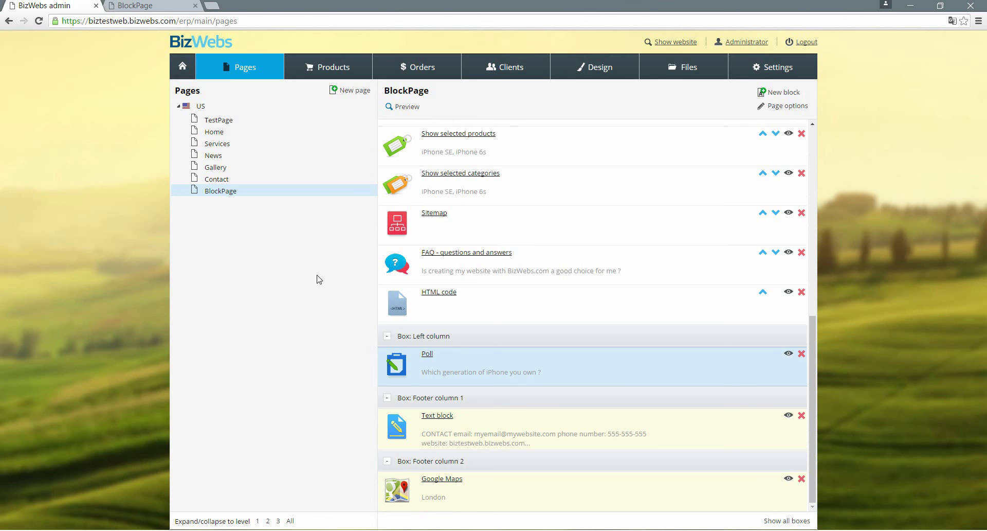
{"action": "left_click", "coordinate": [777, 94]}
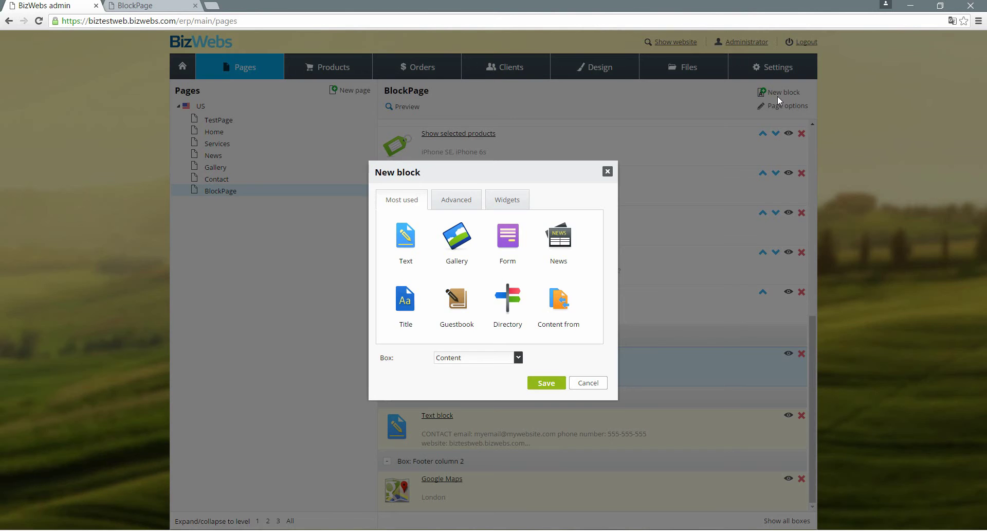
{"action": "left_click", "coordinate": [504, 200]}
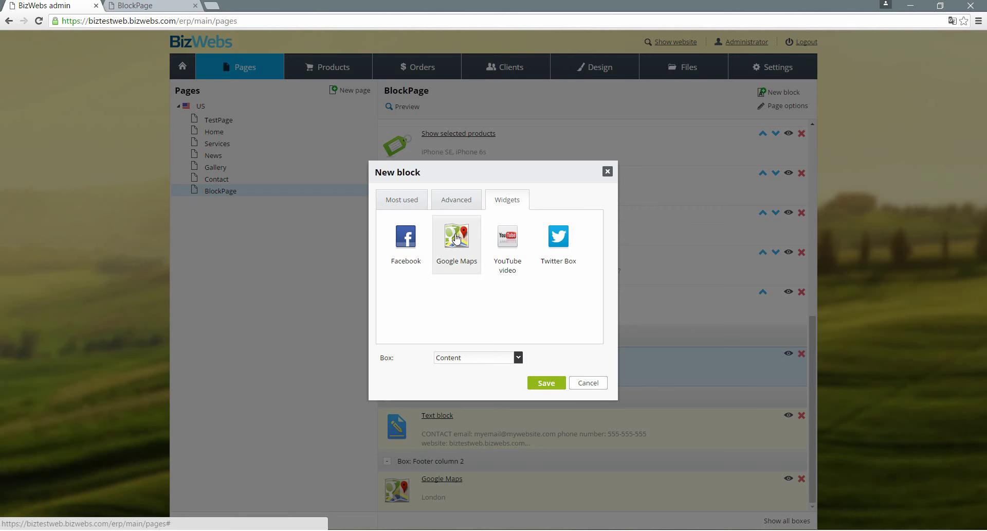
{"action": "left_click", "coordinate": [577, 390]}
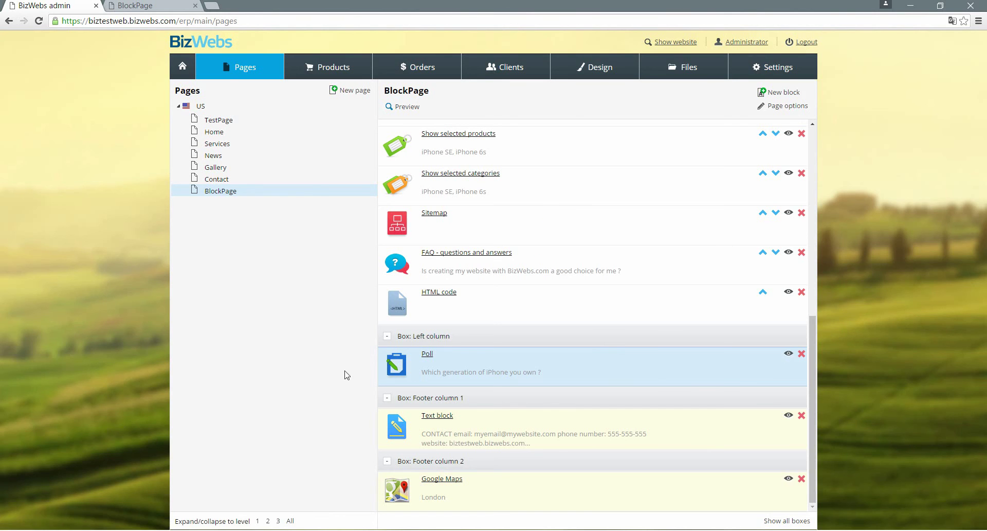
Open the Google Maps block in Footer column 2 and review its London point and block settings.
{"action": "left_click", "coordinate": [478, 487]}
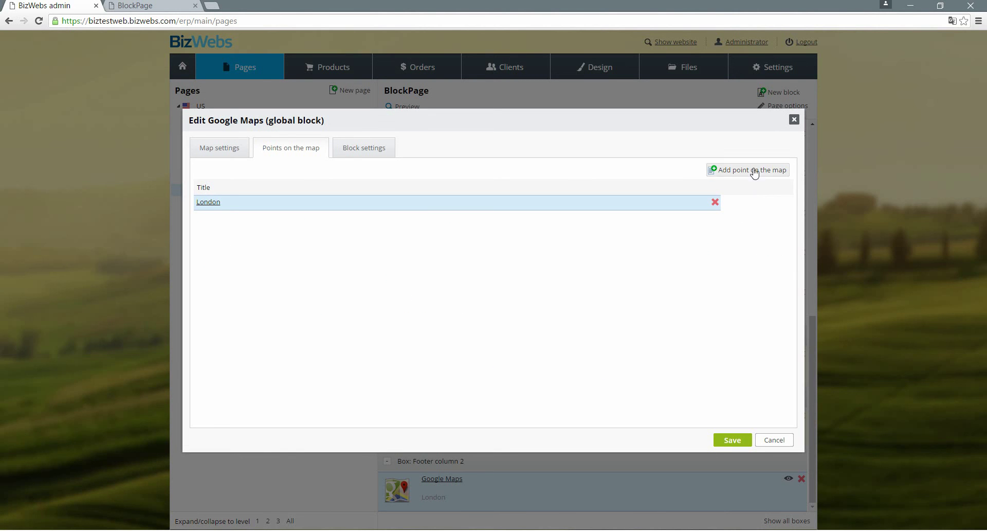
{"action": "left_click", "coordinate": [213, 203]}
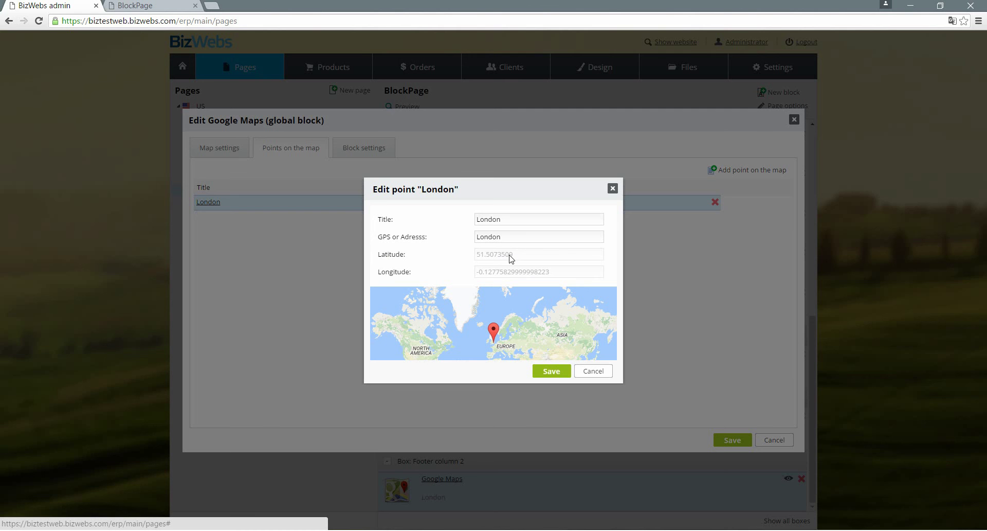
{"action": "left_click", "coordinate": [611, 189]}
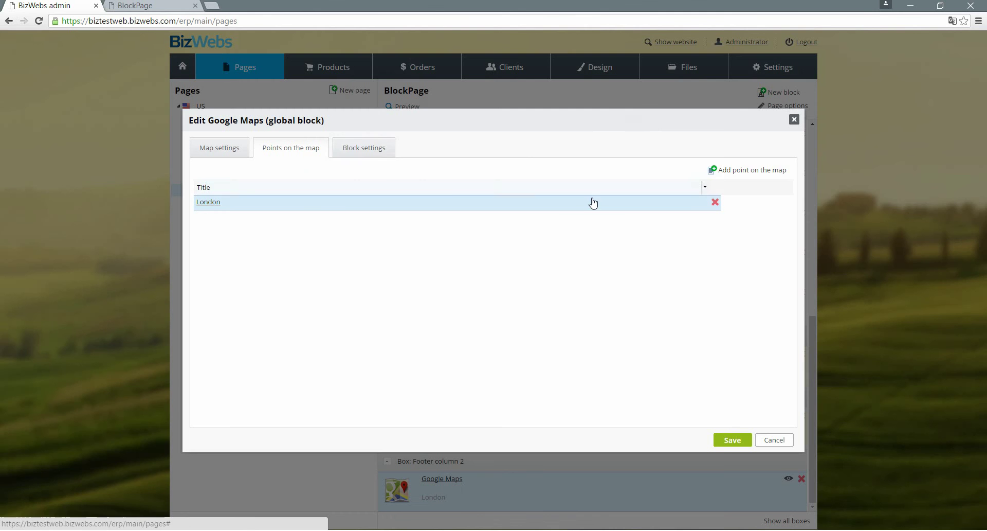
{"action": "left_click", "coordinate": [348, 148]}
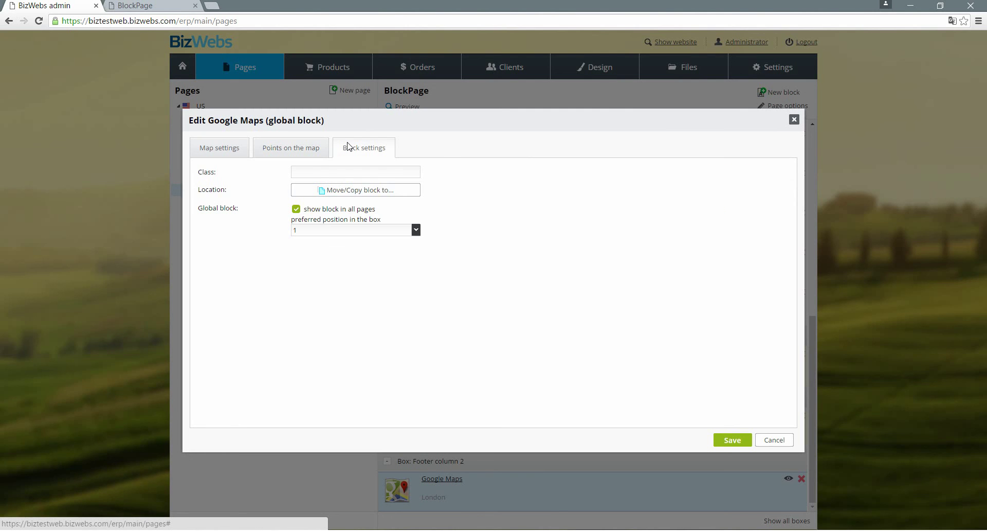
Set the Google Maps block's map size to 400x400 px and lower its default zoom.
{"action": "left_click", "coordinate": [222, 150]}
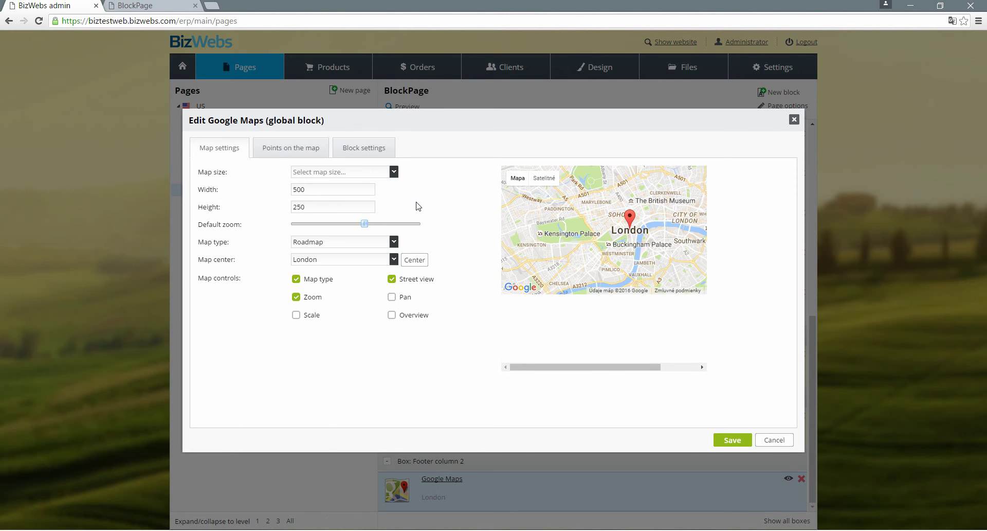
{"action": "left_click", "coordinate": [394, 173]}
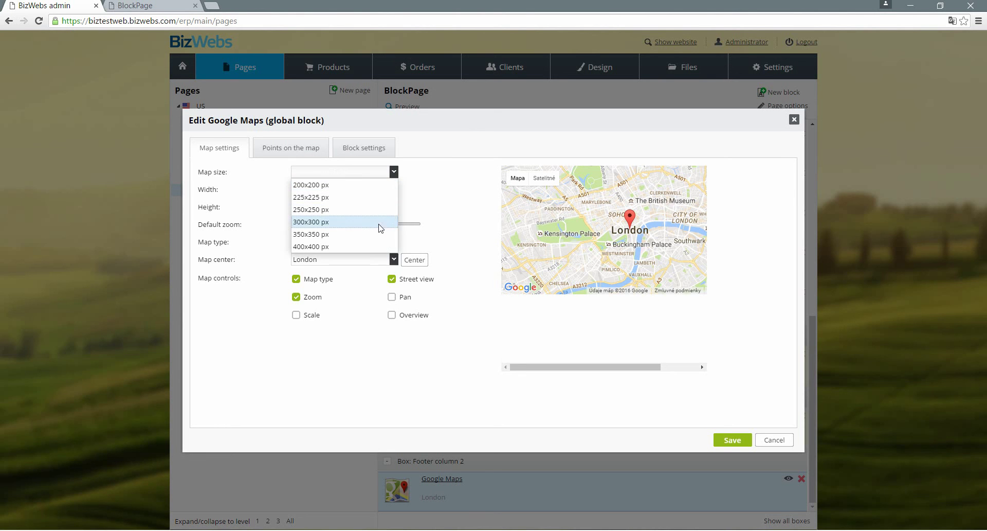
{"action": "left_click", "coordinate": [379, 222]}
{"action": "left_click", "coordinate": [394, 172]}
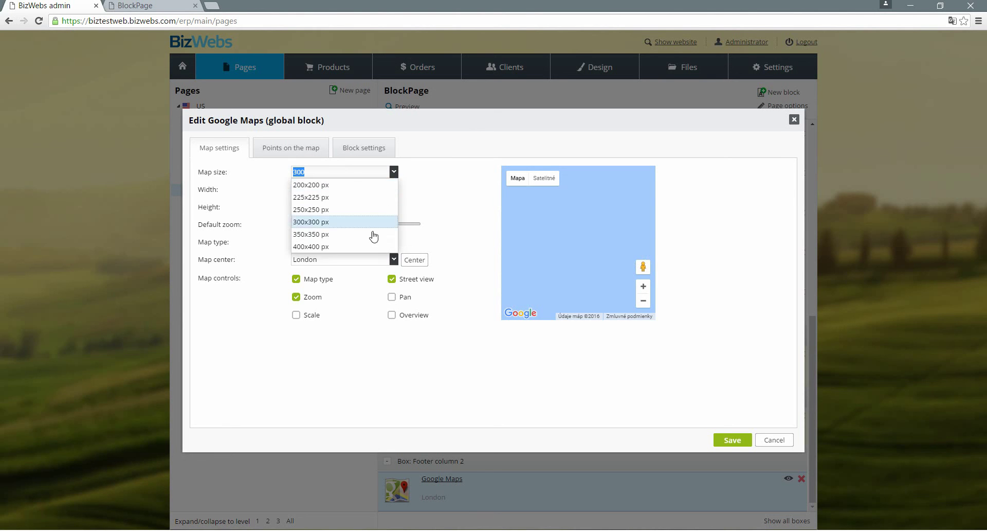
{"action": "left_click", "coordinate": [372, 247]}
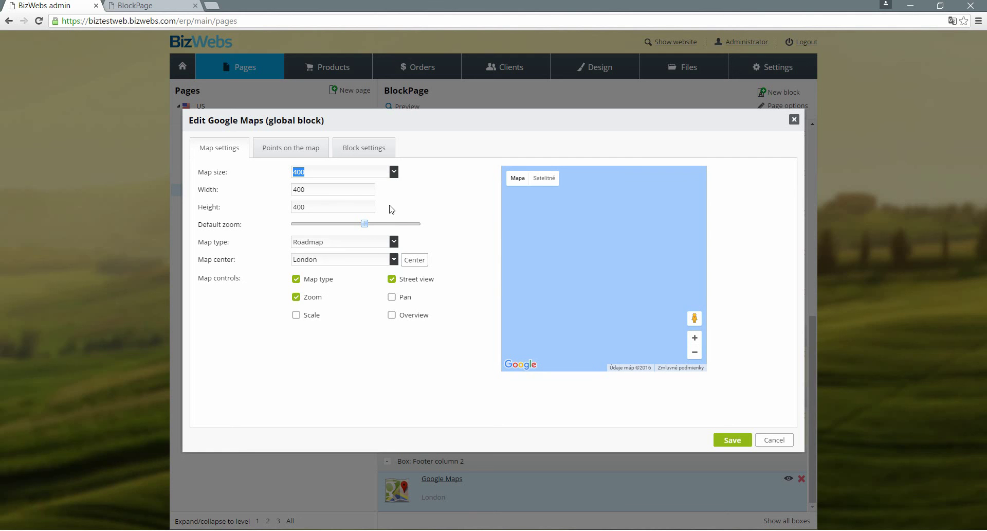
{"action": "left_click", "coordinate": [363, 193]}
{"action": "mouse_move", "coordinate": [365, 224]}
{"action": "left_mouse_down"}
{"action": "mouse_move", "coordinate": [308, 226]}
{"action": "mouse_move", "coordinate": [319, 226]}
{"action": "left_mouse_up"}
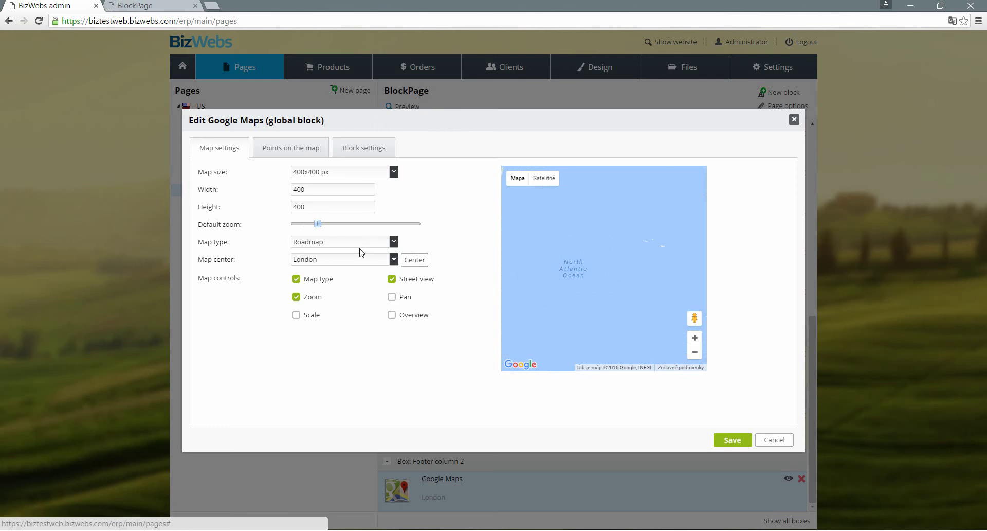
Change the map type to Satellite and save the Google Maps block.
{"action": "left_click", "coordinate": [392, 243]}
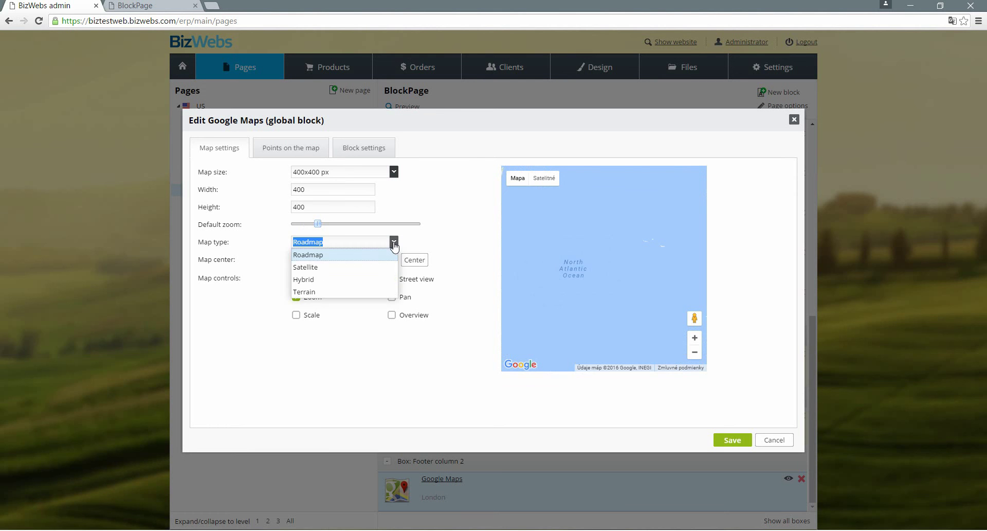
{"action": "left_click", "coordinate": [380, 270]}
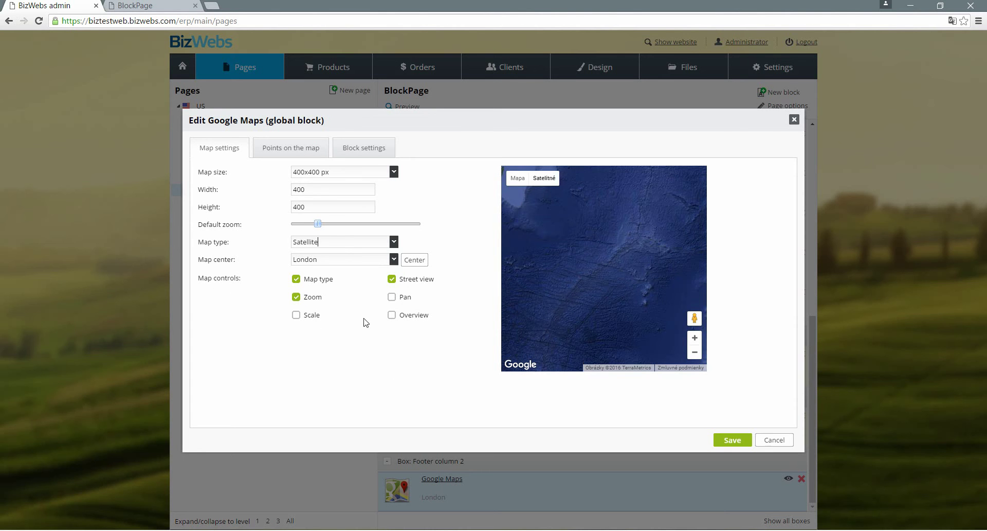
{"action": "left_click", "coordinate": [732, 440]}
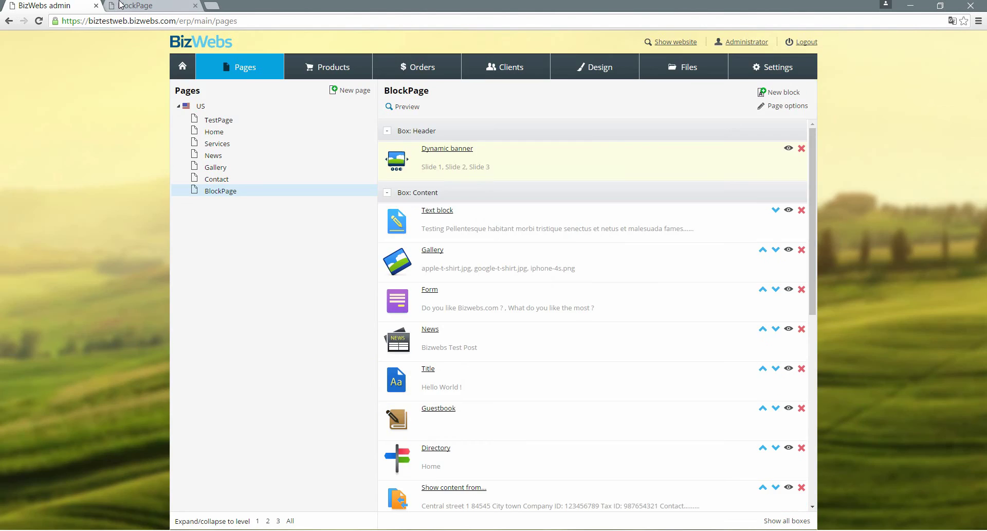
Reload BlockPage on the live website and check the satellite map in the footer along with the other blocks.
{"action": "key", "text": "ctrl+Tab"}
{"action": "key", "text": "F5"}
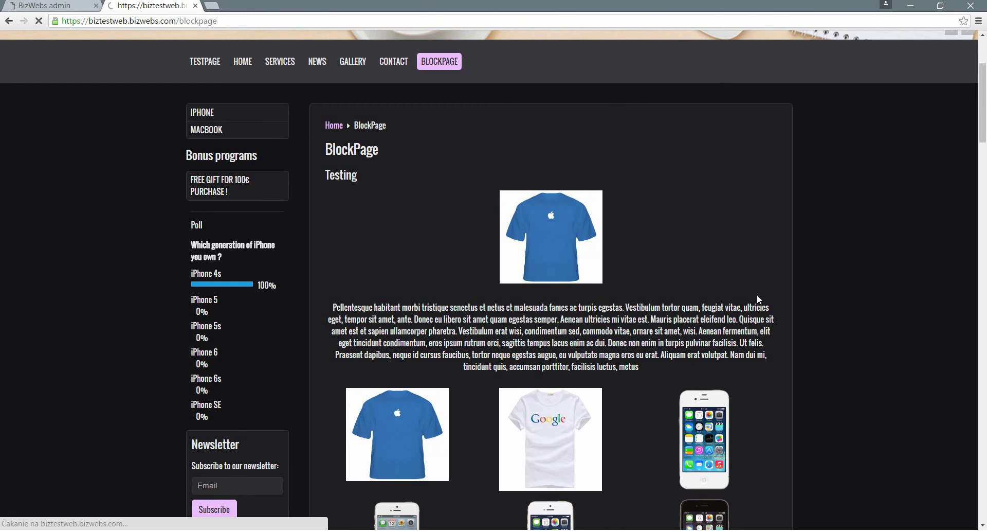
{"action": "scroll", "coordinate": [733, 281], "scroll_direction": "down", "scroll_amount": 15}
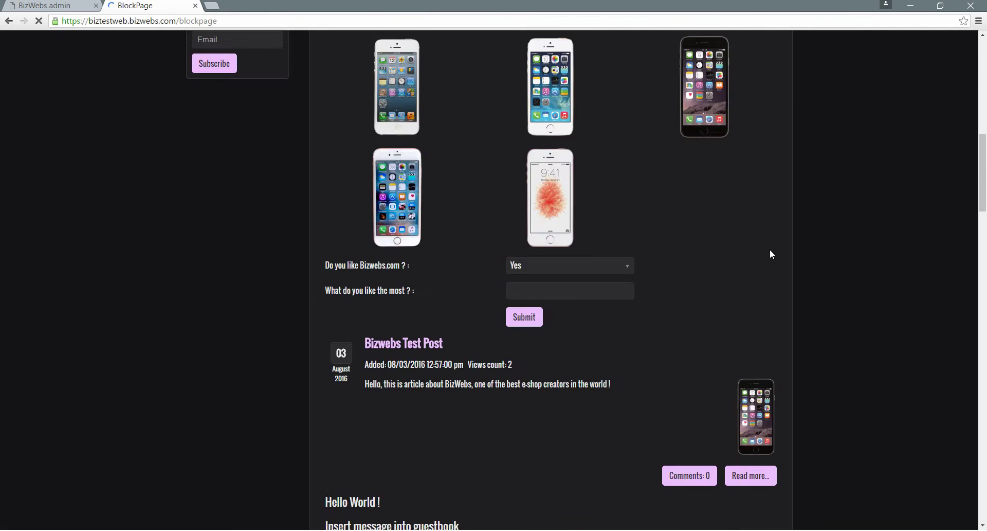
{"action": "scroll", "coordinate": [785, 257], "scroll_direction": "down", "scroll_amount": 15}
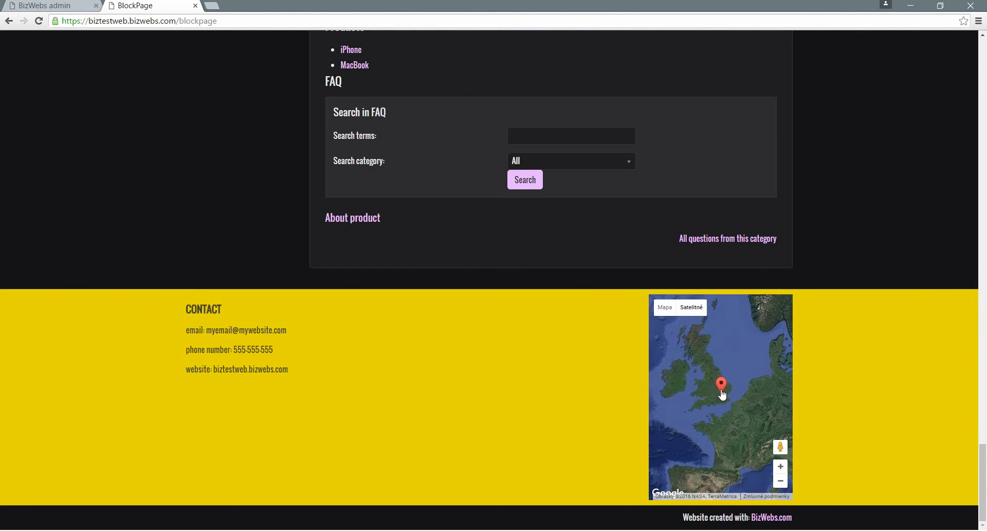
{"action": "scroll", "coordinate": [906, 294], "scroll_direction": "up", "scroll_amount": 9}
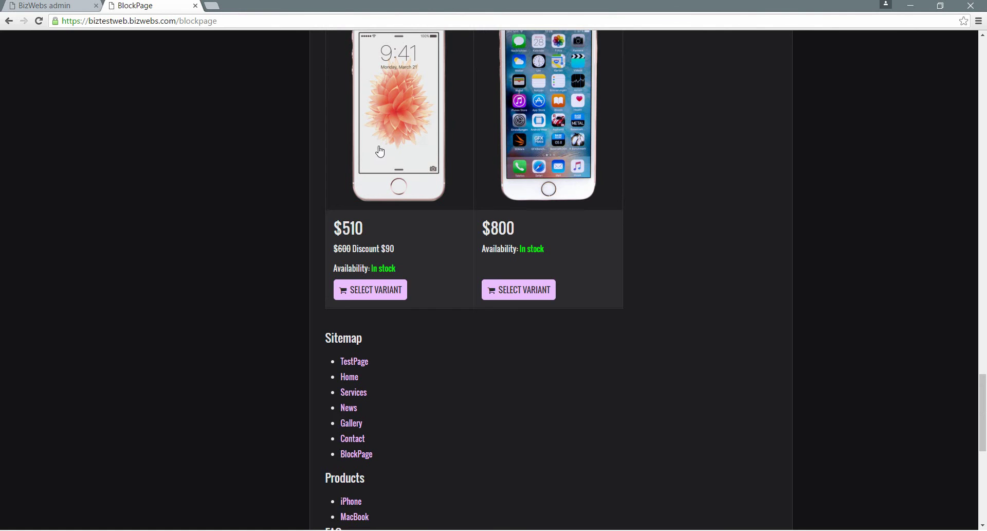
Return to the BizWebs admin, toggle the visibility of the Content box's Text block, and request its removal but dismiss the confirmation.
{"action": "left_click", "coordinate": [80, 6]}
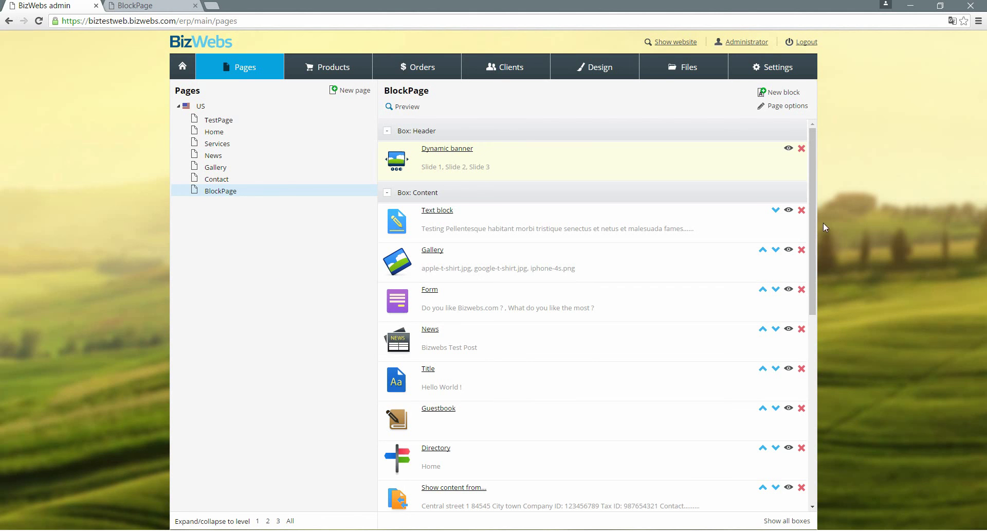
{"action": "scroll", "coordinate": [813, 218], "scroll_direction": "down", "scroll_amount": 1}
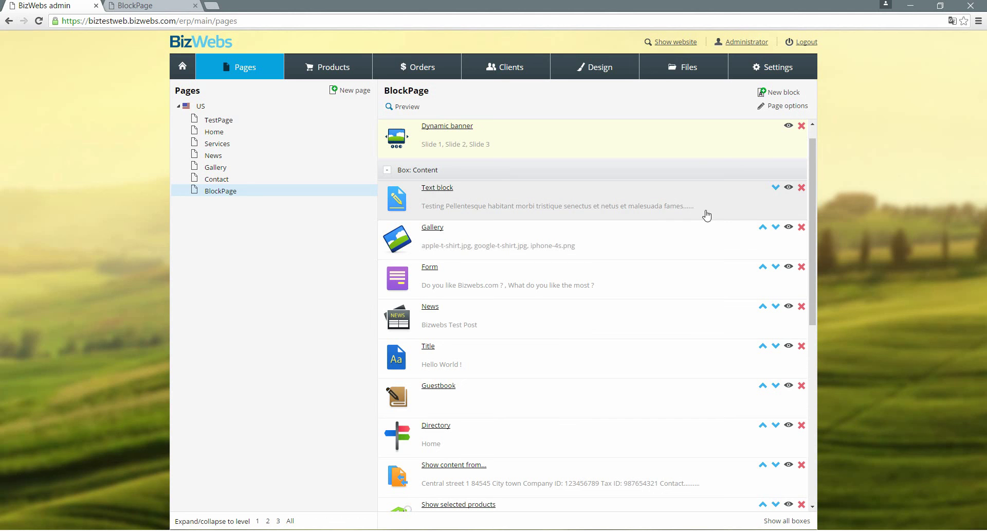
{"action": "left_click", "coordinate": [790, 188]}
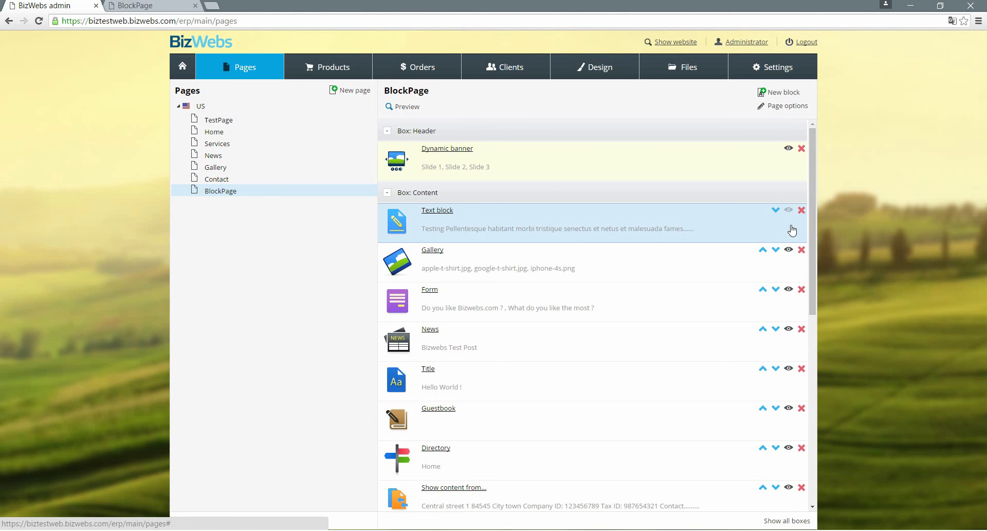
{"action": "left_click", "coordinate": [801, 211]}
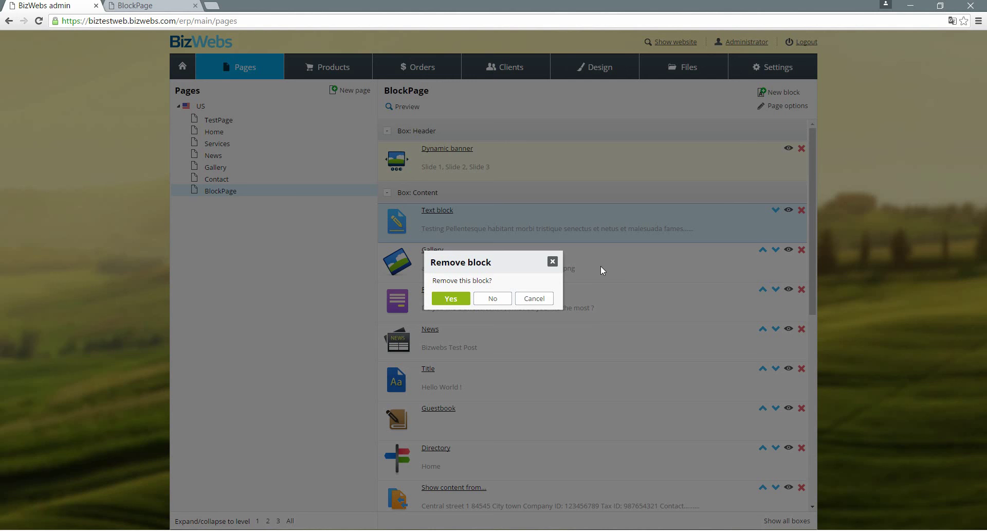
{"action": "left_click", "coordinate": [553, 261]}
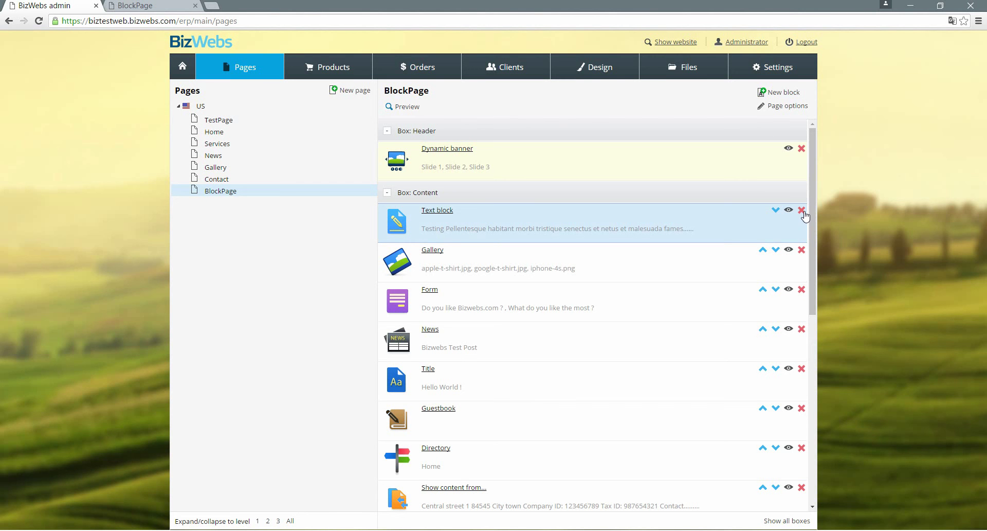
Open the Content box's Text block for editing, review its content, and close it without changes.
{"action": "scroll", "coordinate": [683, 222], "scroll_direction": "down", "scroll_amount": 2}
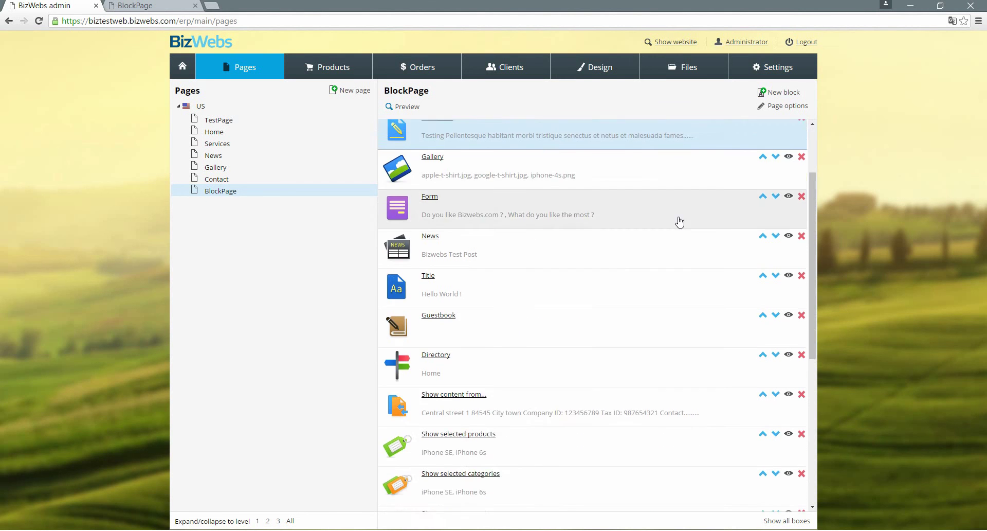
{"action": "scroll", "coordinate": [642, 215], "scroll_direction": "up", "scroll_amount": 2}
{"action": "left_click_drag", "start_coordinate": [602, 212], "coordinate": [631, 214]}
{"action": "left_click", "coordinate": [630, 214]}
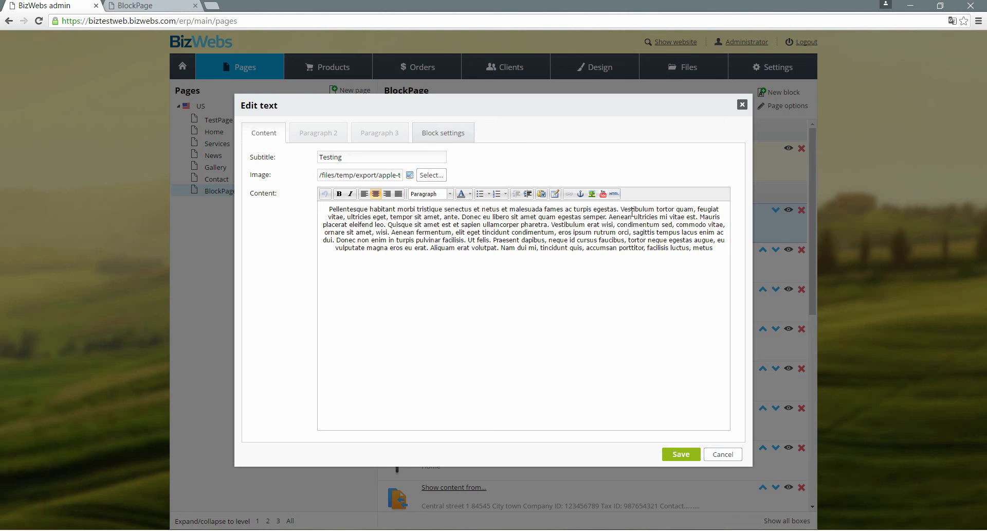
{"action": "left_click", "coordinate": [741, 100]}
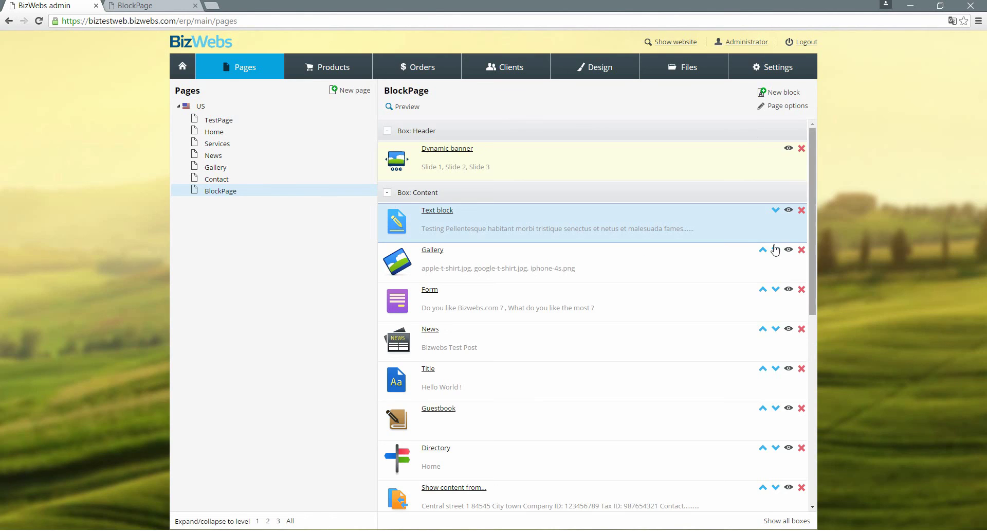
Try to move the HTML code block towards the Left column box, and cancel the box selection.
{"action": "scroll", "coordinate": [769, 253], "scroll_direction": "down", "scroll_amount": 2}
{"action": "scroll", "coordinate": [770, 252], "scroll_direction": "up", "scroll_amount": 2}
{"action": "scroll", "coordinate": [770, 252], "scroll_direction": "down", "scroll_amount": 2}
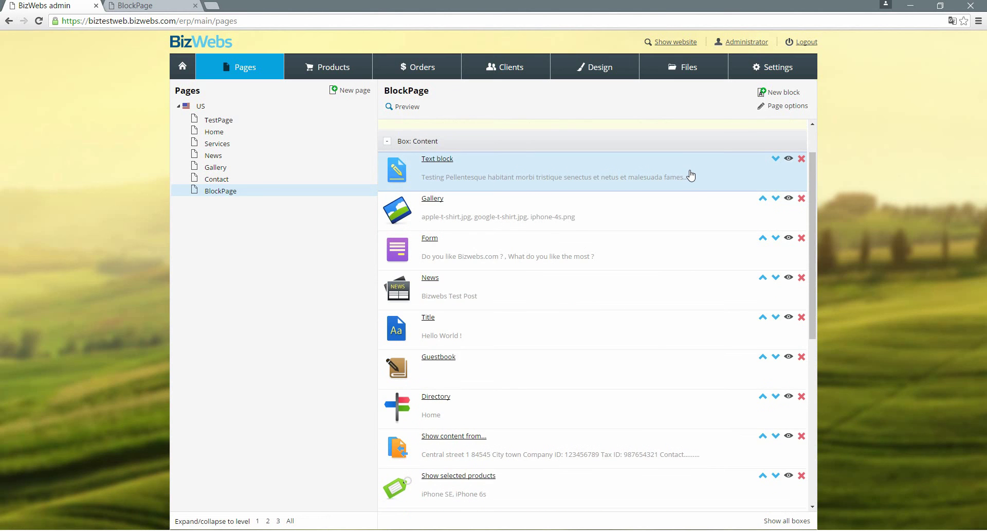
{"action": "scroll", "coordinate": [694, 177], "scroll_direction": "down", "scroll_amount": 7}
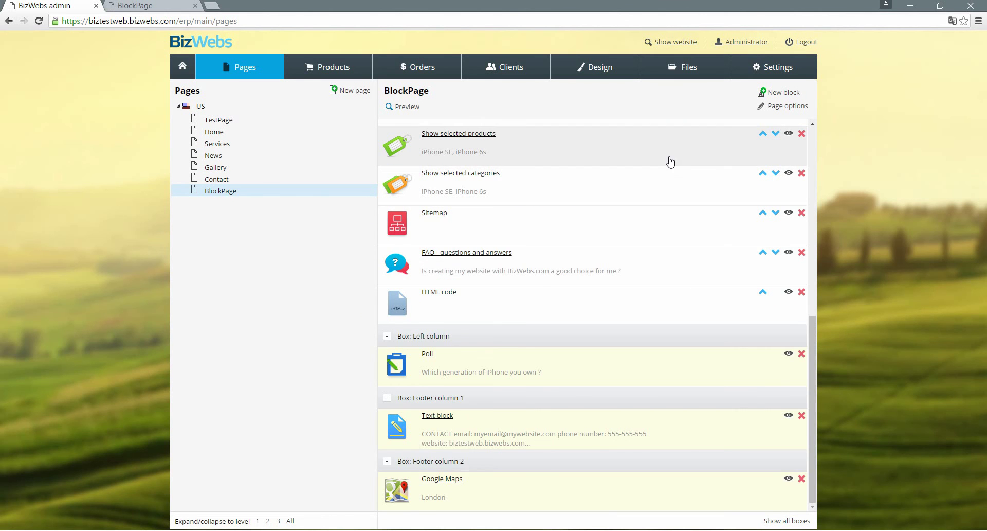
{"action": "left_click_drag", "start_coordinate": [664, 158], "coordinate": [678, 529]}
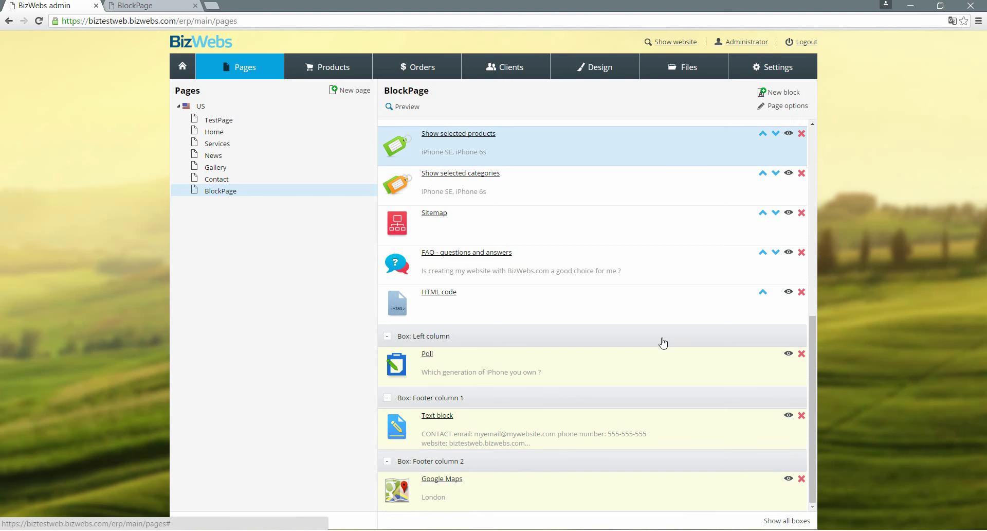
{"action": "left_click_drag", "start_coordinate": [643, 314], "coordinate": [508, 335]}
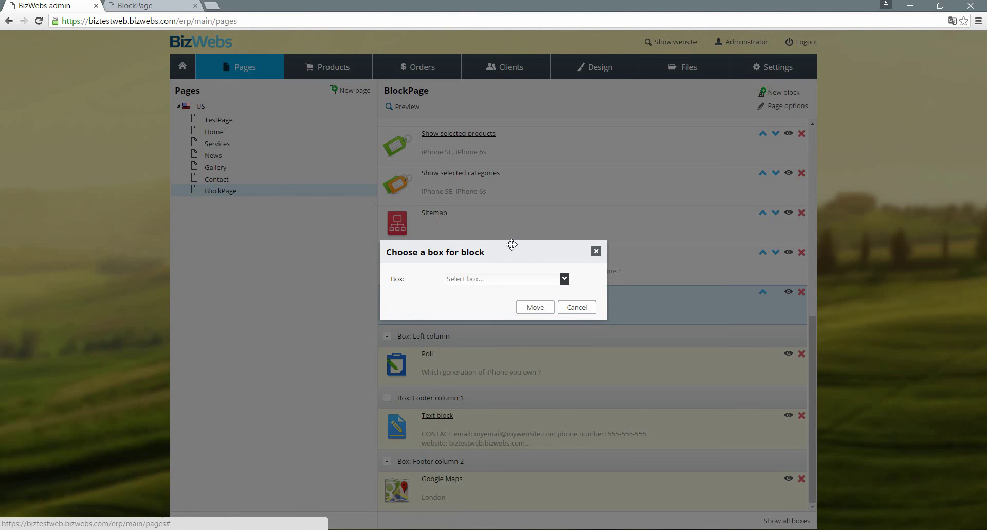
{"action": "left_click_drag", "start_coordinate": [495, 245], "coordinate": [711, 245]}
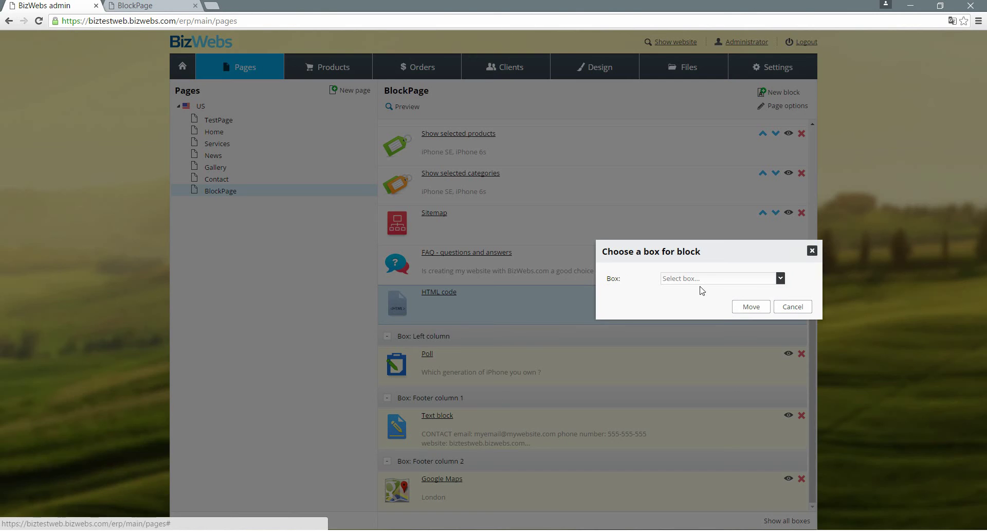
{"action": "key", "text": "Escape"}
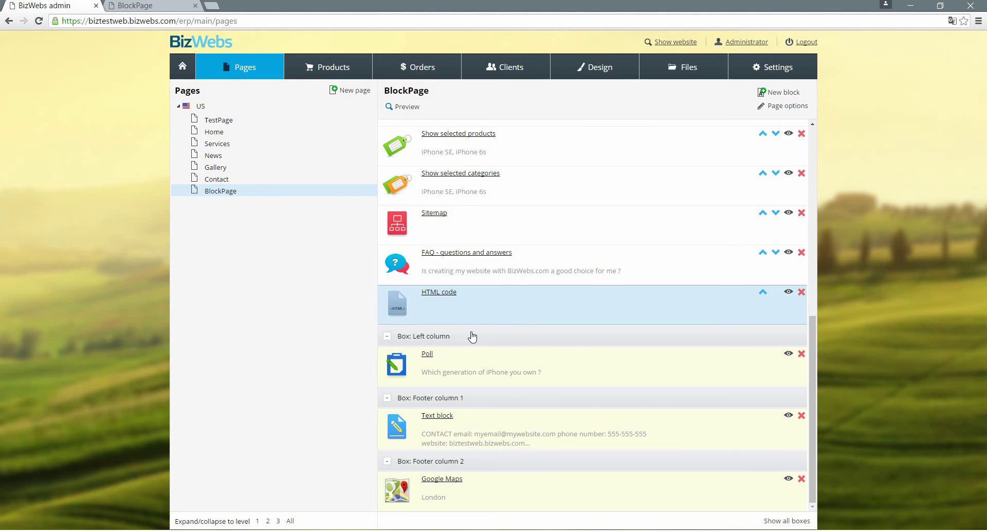
Reopen the box selection for the HTML code block and move the block to the Content box.
{"action": "left_click", "coordinate": [567, 336]}
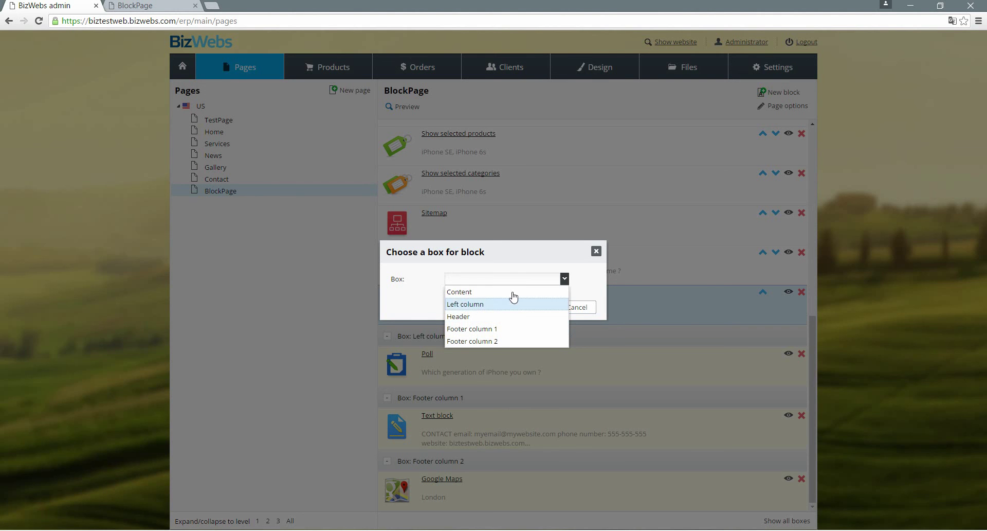
{"action": "left_click", "coordinate": [512, 291]}
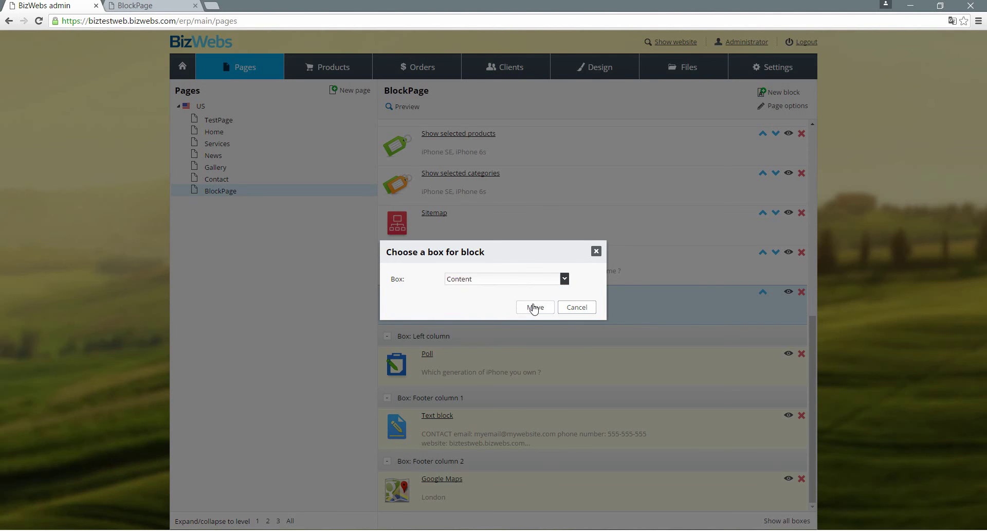
{"action": "left_click", "coordinate": [532, 307]}
Start moving or copying the Gallery block to the Services page, check the destination and box options, and cancel.
{"action": "scroll", "coordinate": [540, 353], "scroll_direction": "down", "scroll_amount": 3}
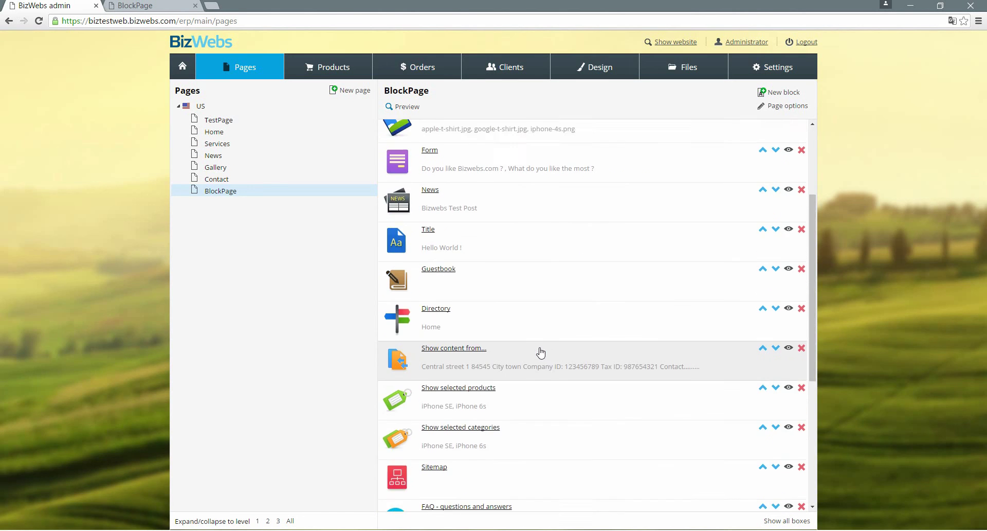
{"action": "scroll", "coordinate": [540, 329], "scroll_direction": "up", "scroll_amount": 2}
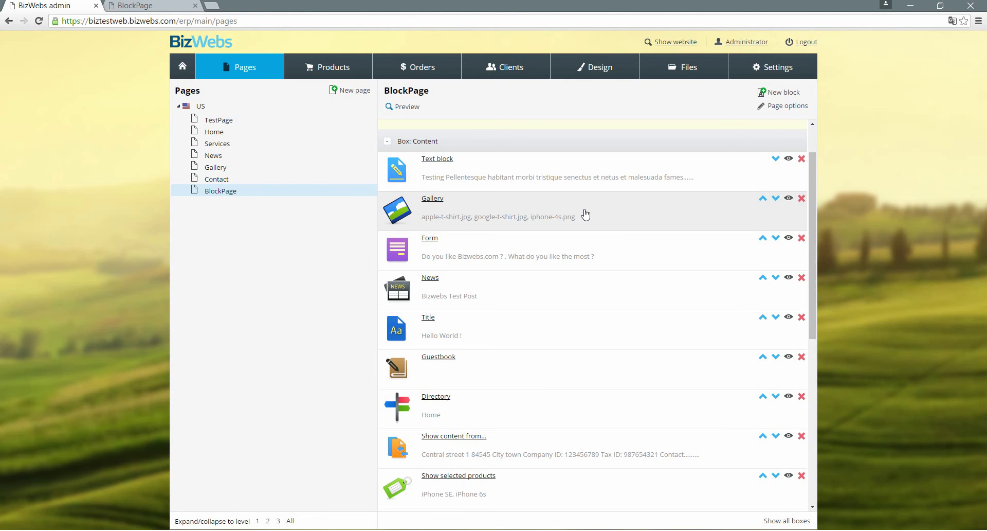
{"action": "left_click_drag", "start_coordinate": [584, 215], "coordinate": [218, 148]}
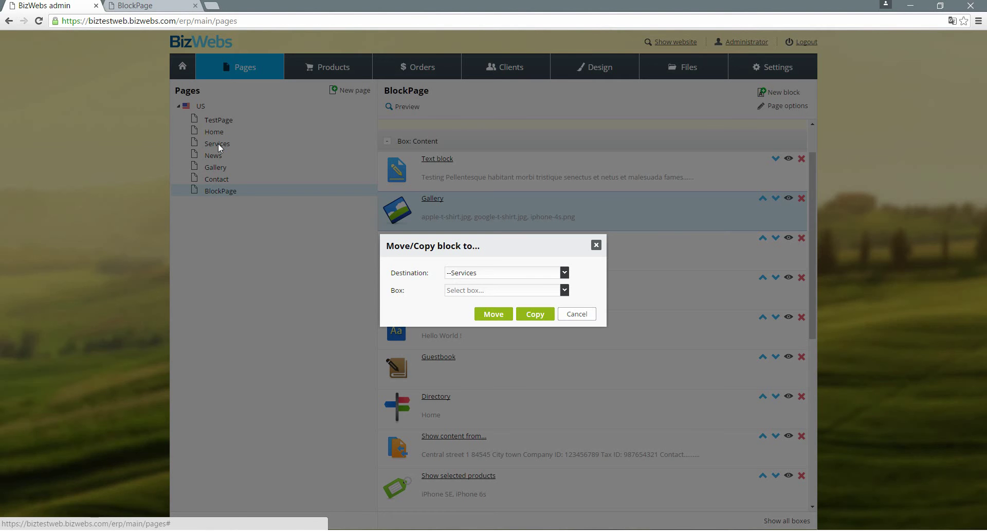
{"action": "left_click", "coordinate": [562, 291]}
{"action": "left_click", "coordinate": [563, 291]}
{"action": "left_click", "coordinate": [563, 292]}
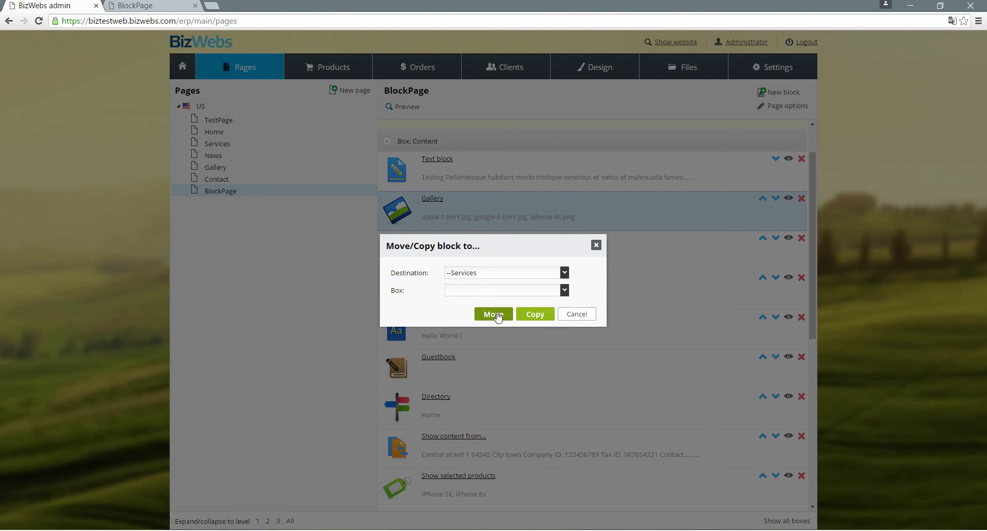
{"action": "left_click", "coordinate": [565, 273]}
{"action": "left_click", "coordinate": [565, 276]}
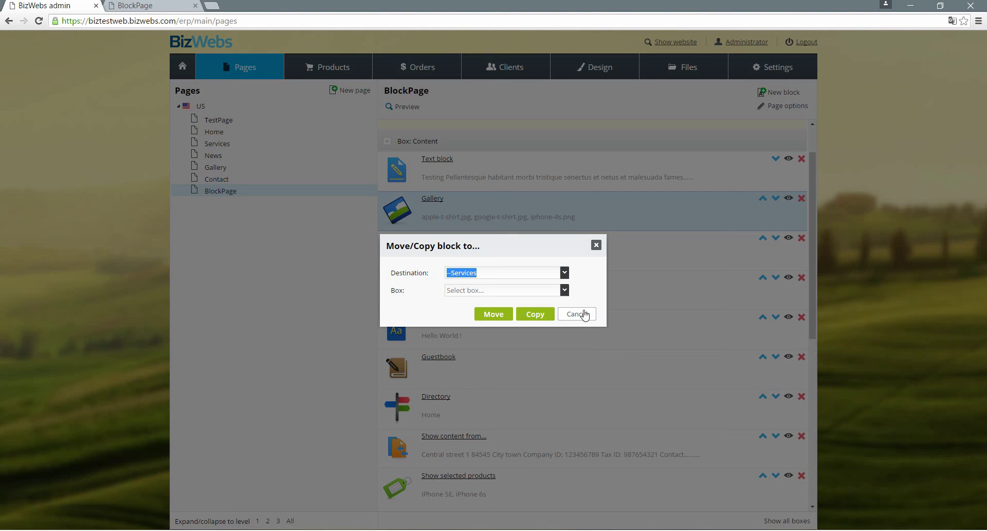
{"action": "left_click", "coordinate": [581, 313]}
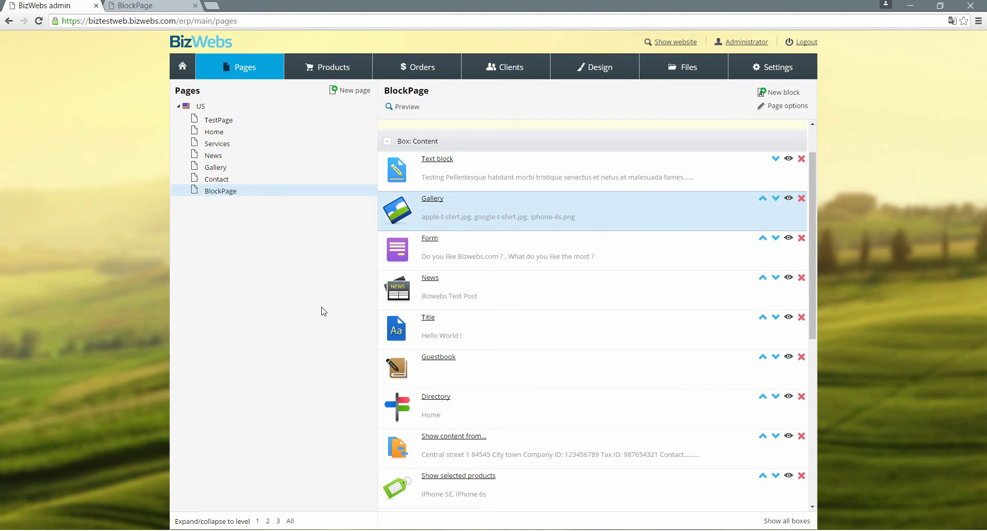